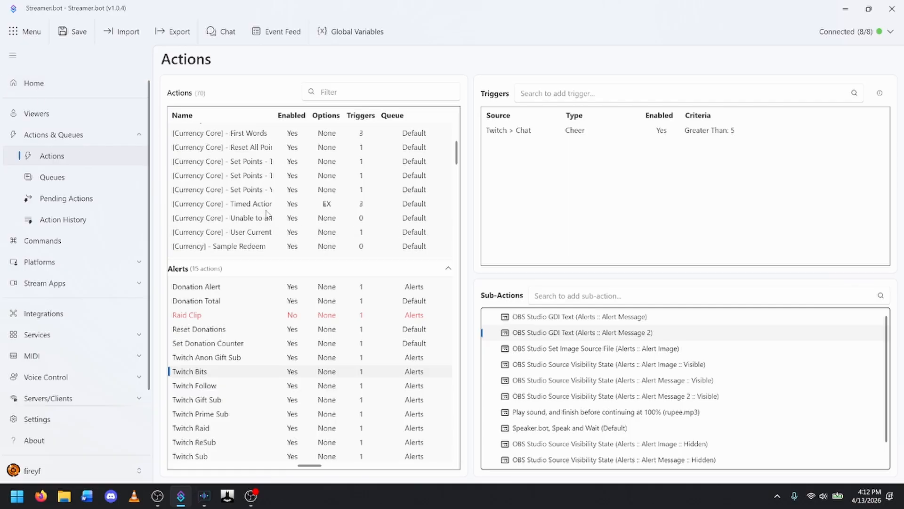
{"action": "scroll", "coordinate": [289, 317], "scroll_direction": "down", "scroll_amount": 3}
{"action": "scroll", "coordinate": [275, 329], "scroll_direction": "down", "scroll_amount": 2}
{"action": "scroll", "coordinate": [272, 335], "scroll_direction": "up", "scroll_amount": 5}
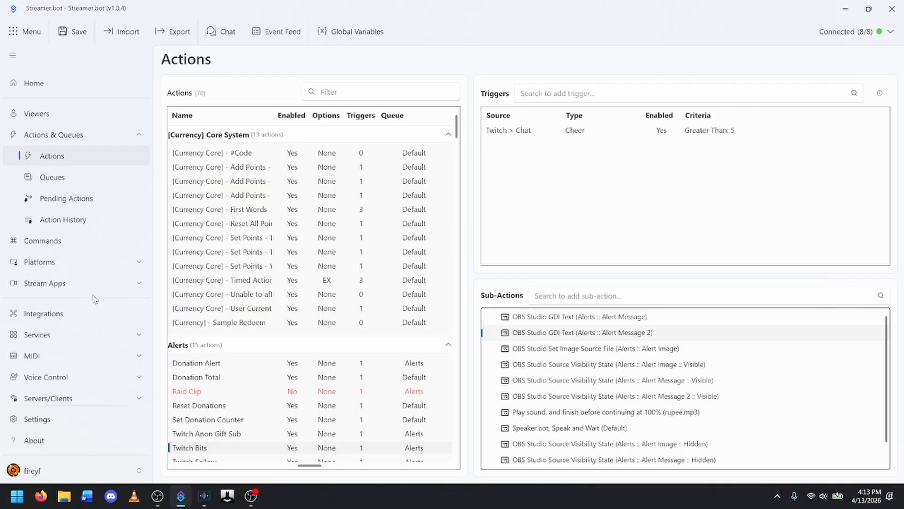
Step: Open the OBS Studio connections page, view the form for adding a connection, and cancel it
{"action": "left_click", "coordinate": [55, 288]}
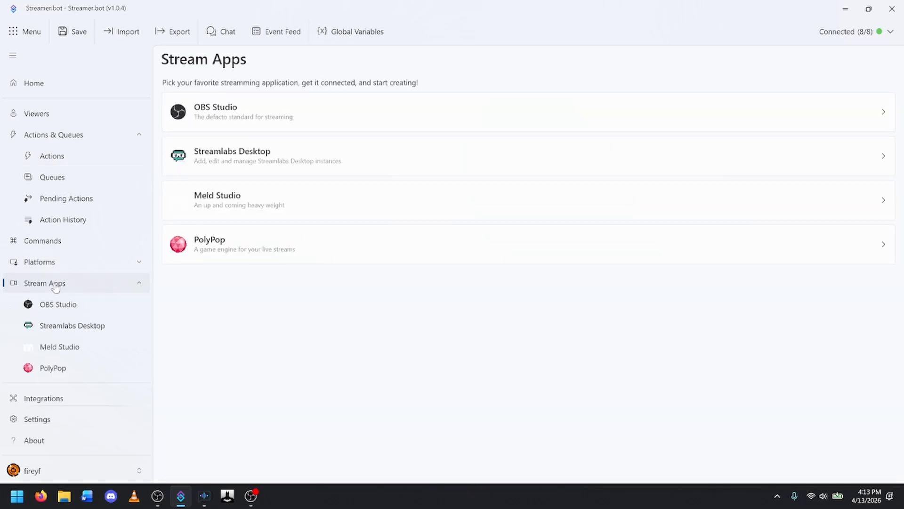
{"action": "left_click", "coordinate": [58, 310]}
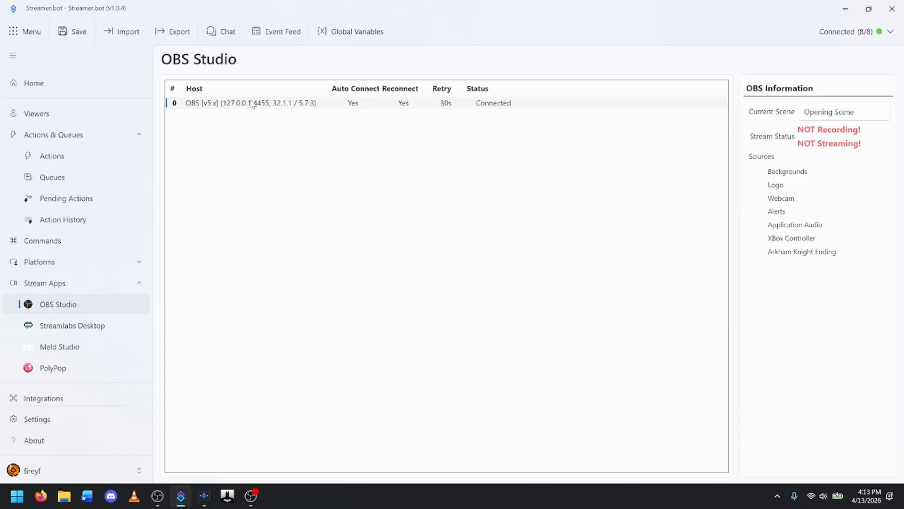
{"action": "right_click", "coordinate": [269, 162]}
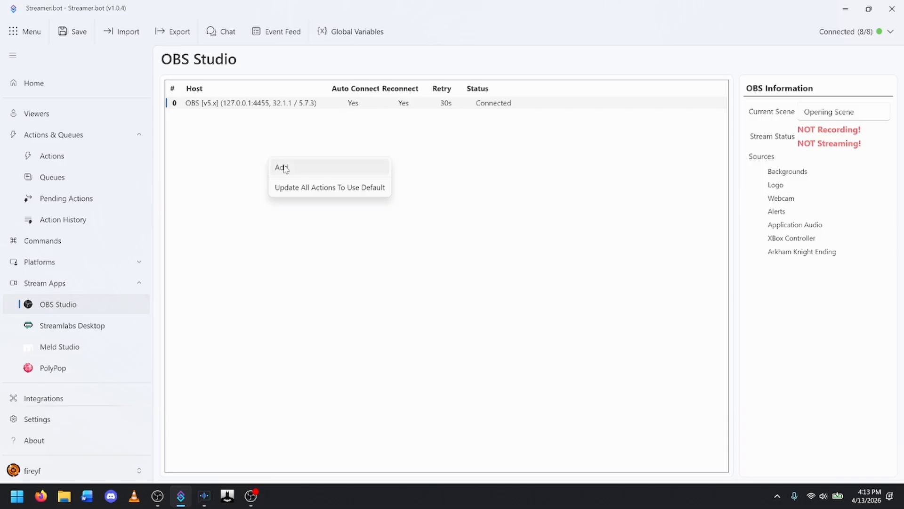
{"action": "left_click", "coordinate": [284, 168]}
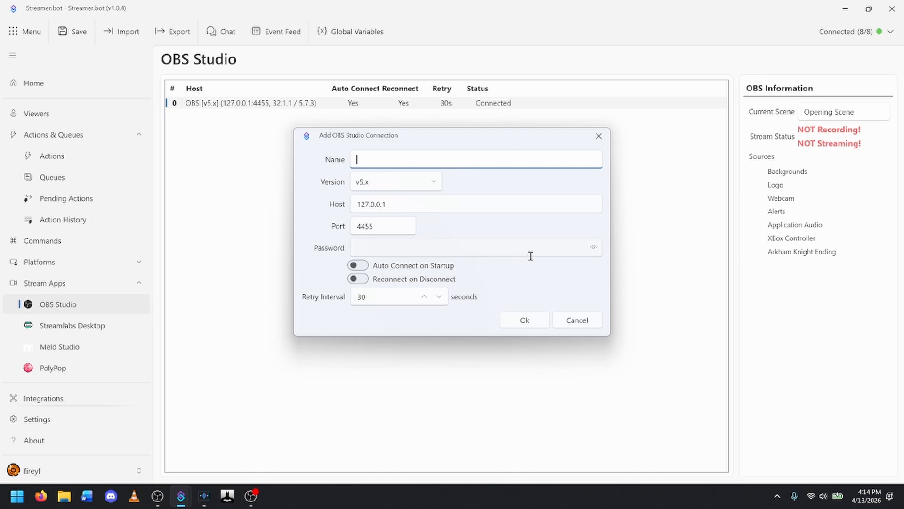
{"action": "left_click", "coordinate": [577, 321]}
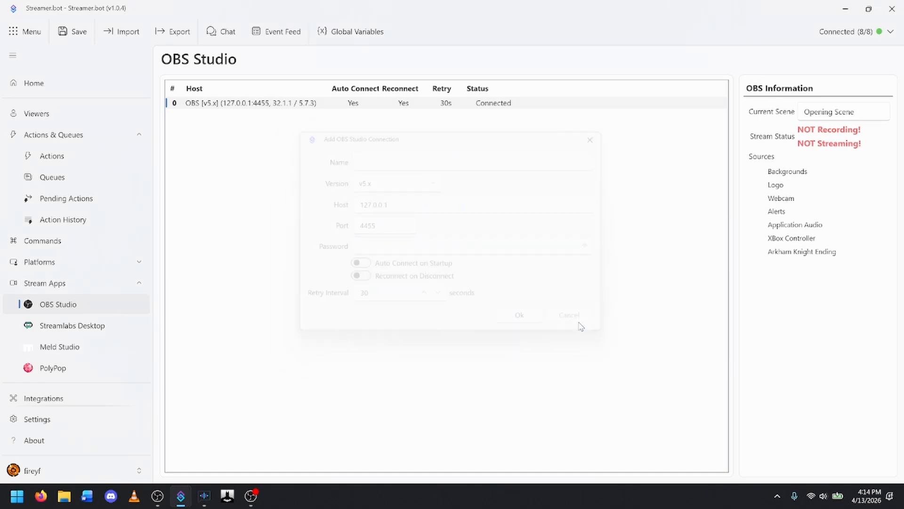
Step: Switch to OBS Studio, review the WebSocket server settings, and close them without saving changes
{"action": "left_click", "coordinate": [158, 495]}
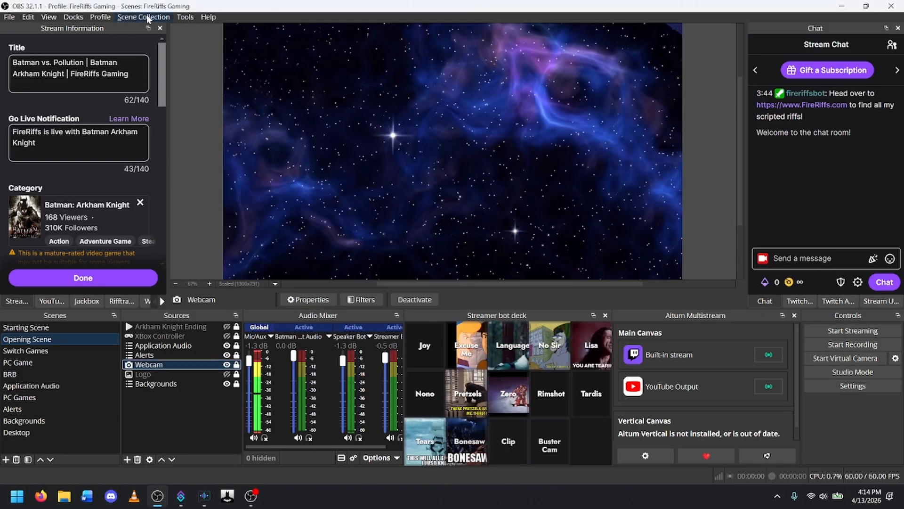
{"action": "left_click", "coordinate": [180, 19]}
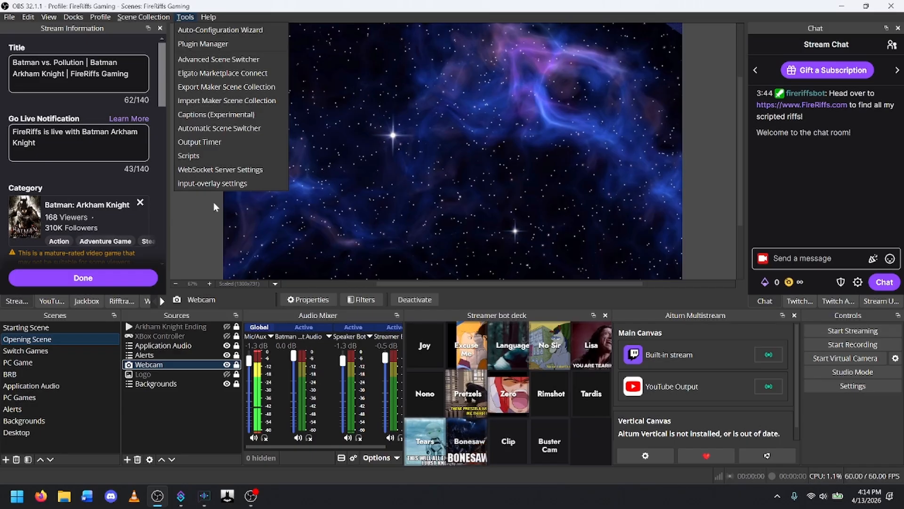
{"action": "left_click", "coordinate": [213, 172]}
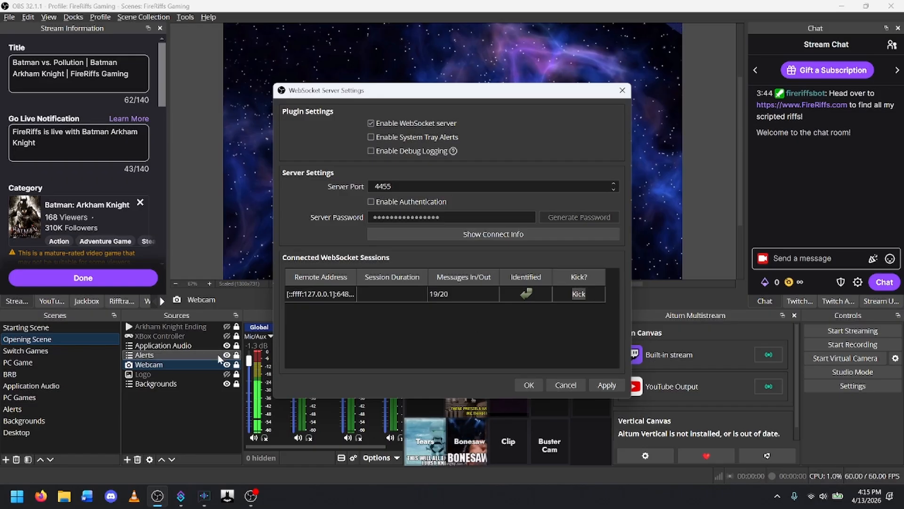
{"action": "left_click", "coordinate": [565, 384]}
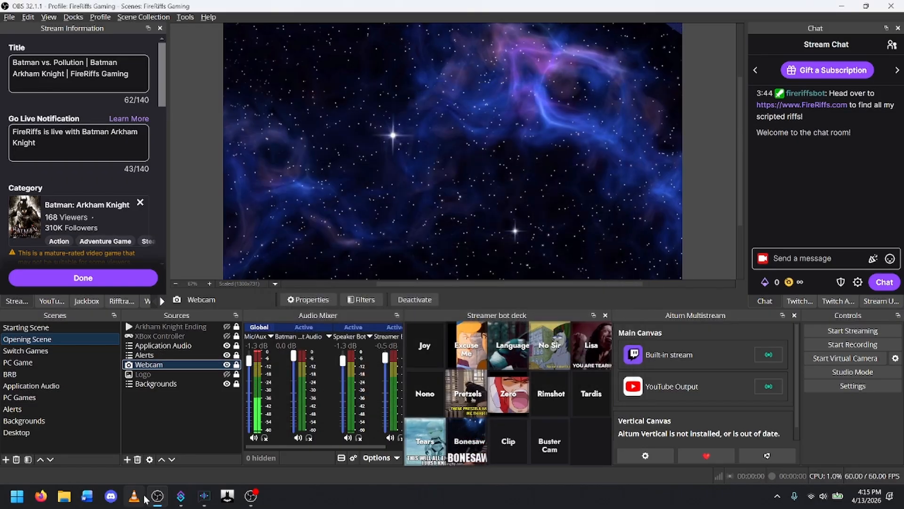
Step: Switch back to Streamer.bot, inspect the existing OBS connection's settings, and cancel the edit
{"action": "left_click", "coordinate": [181, 495]}
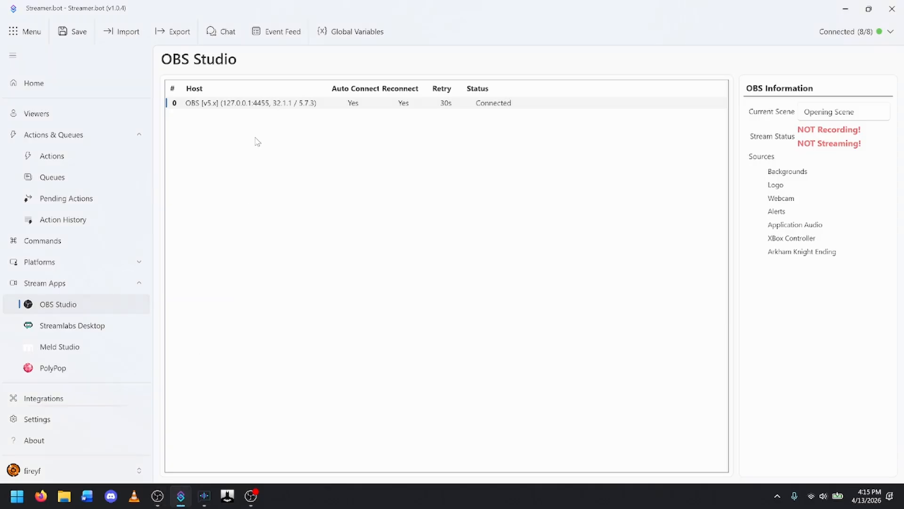
{"action": "right_click", "coordinate": [241, 106]}
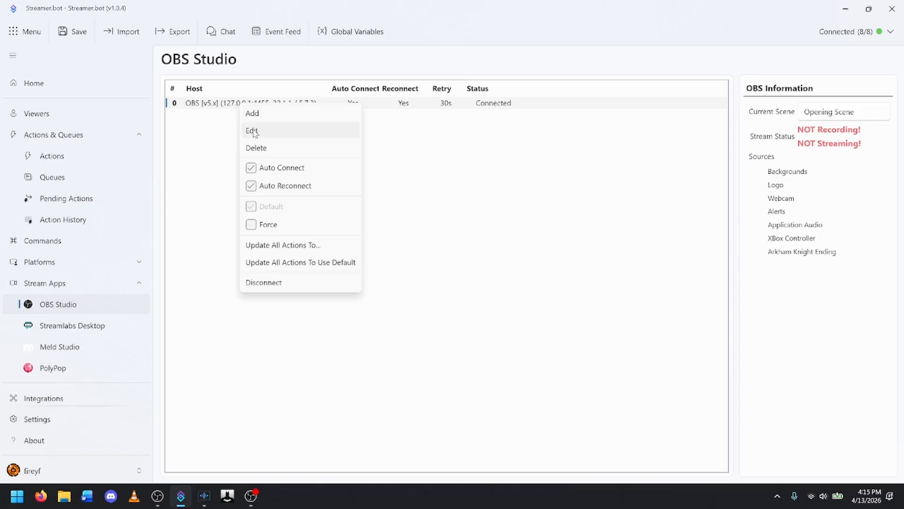
{"action": "left_click", "coordinate": [255, 130]}
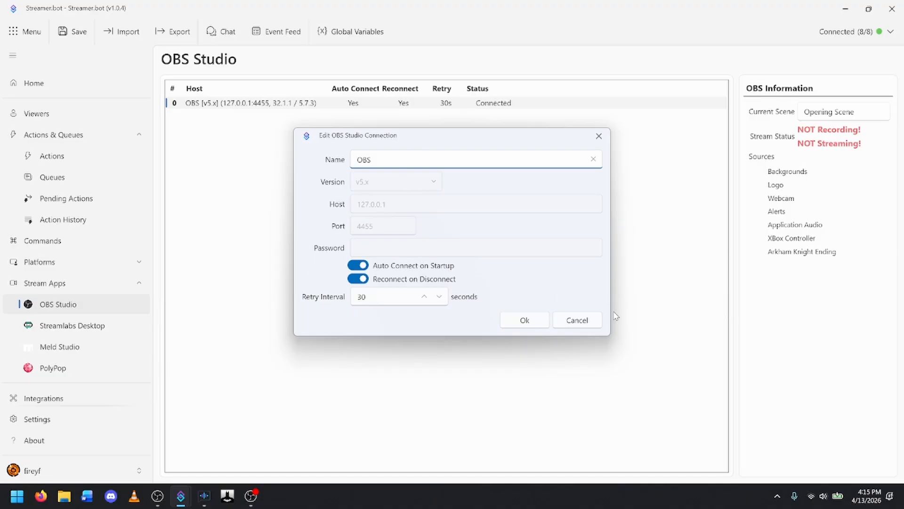
{"action": "left_click", "coordinate": [575, 322]}
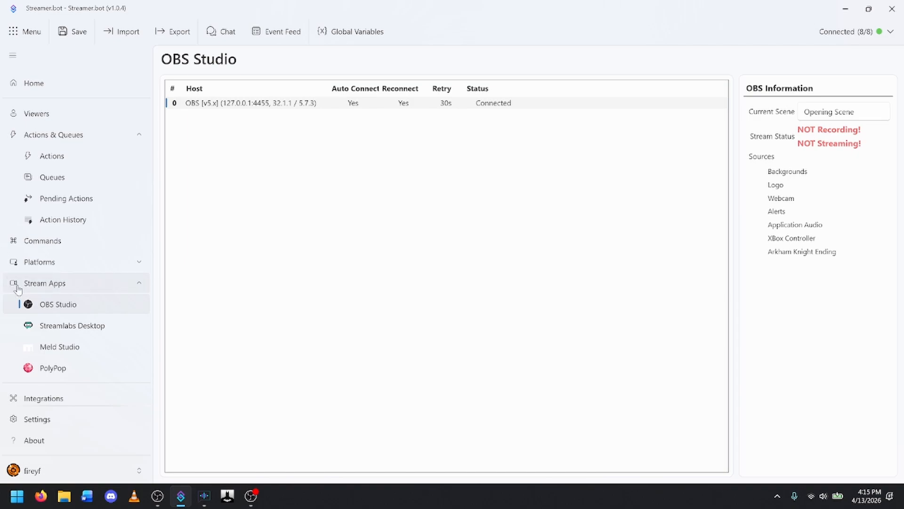
Step: Look over the available integrations and streaming platforms, and open the Twitch page to check its accounts
{"action": "left_click", "coordinate": [140, 283]}
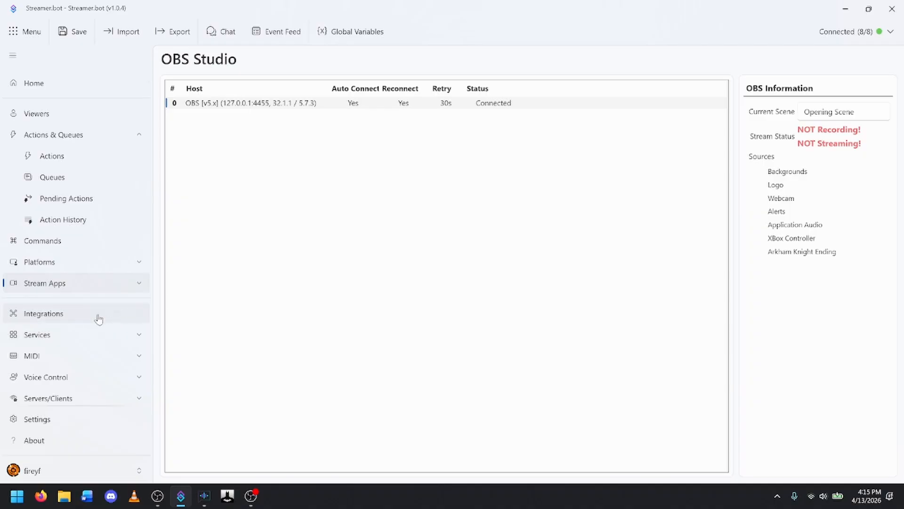
{"action": "left_click", "coordinate": [68, 313]}
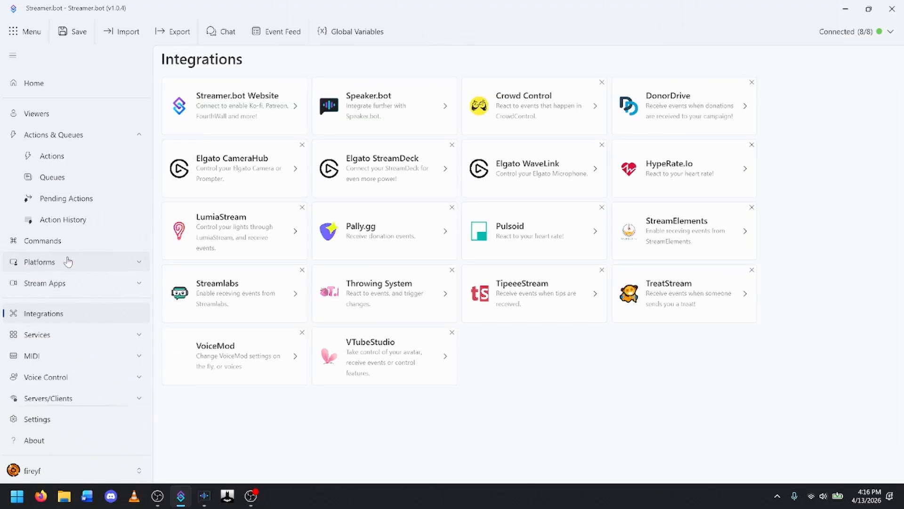
{"action": "left_click", "coordinate": [68, 262]}
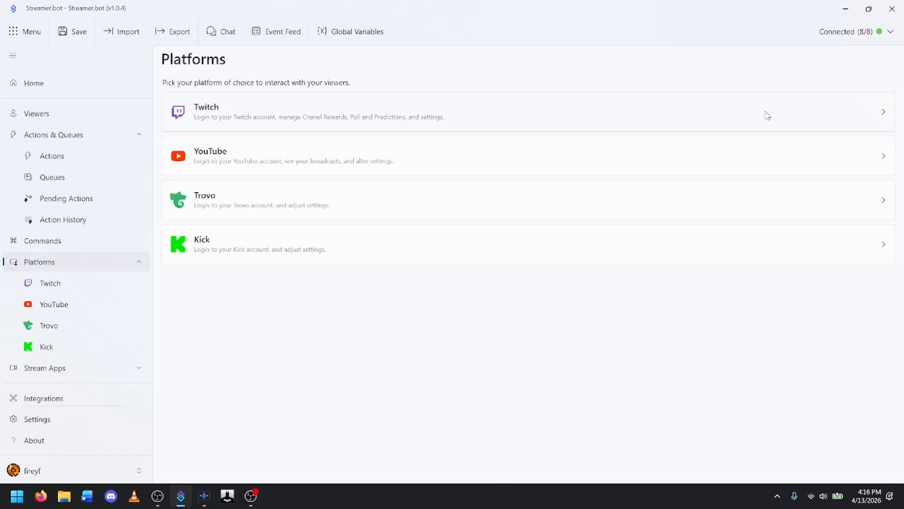
{"action": "left_click", "coordinate": [888, 113]}
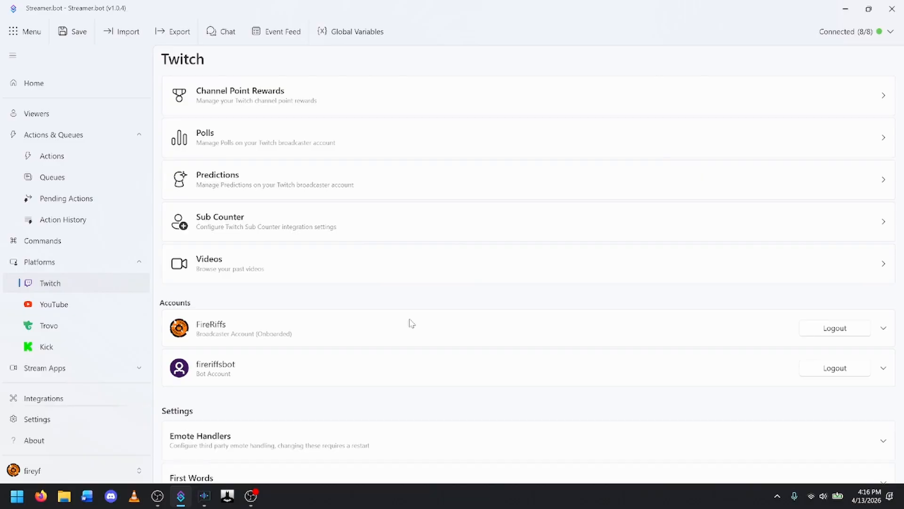
Step: Check the YouTube platform's accounts, expanding and collapsing the broadcaster account's details
{"action": "left_click", "coordinate": [57, 310]}
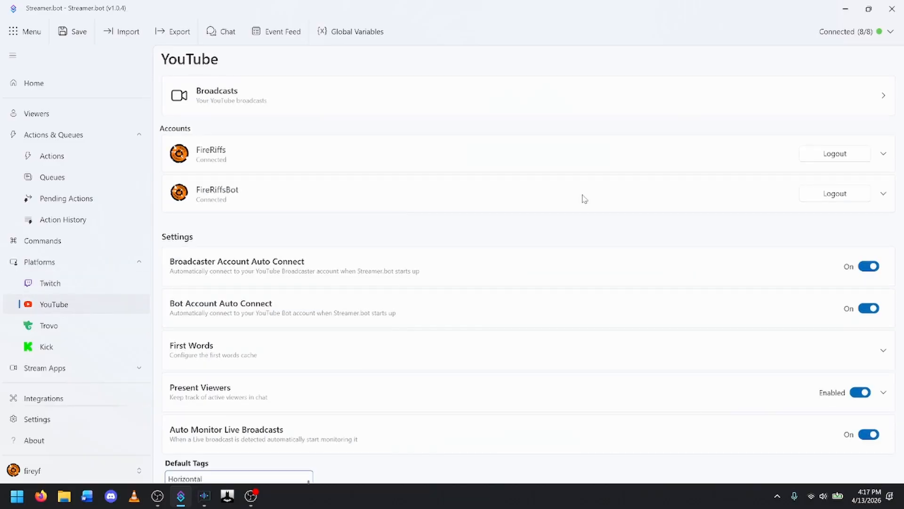
{"action": "left_click", "coordinate": [882, 155]}
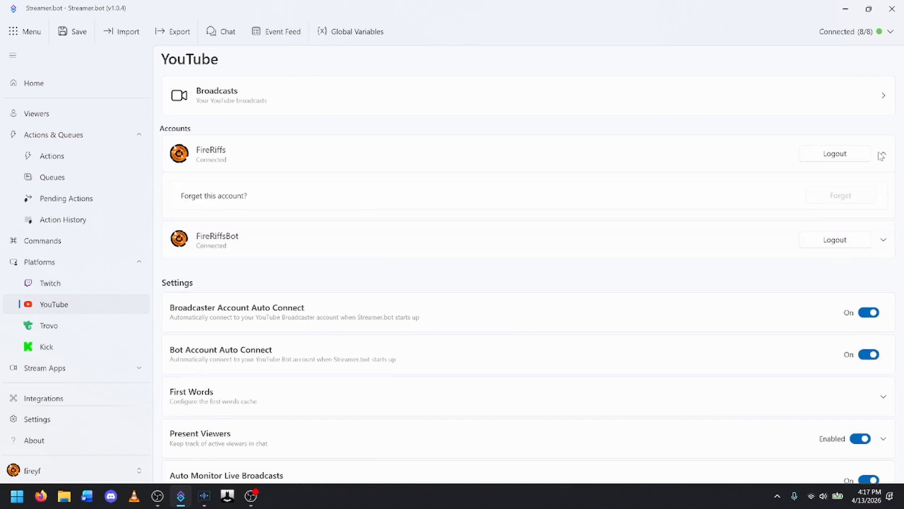
{"action": "left_click", "coordinate": [883, 155]}
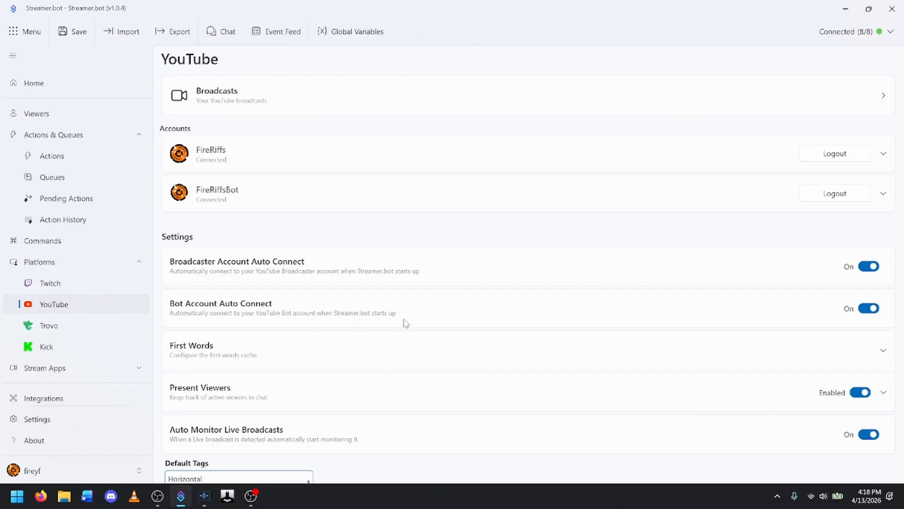
Step: Inspect Speaker.bot's WebSocket server settings alongside Streamer.bot's Speaker.bot integration, and return to the integrations overview
{"action": "left_click", "coordinate": [139, 263]}
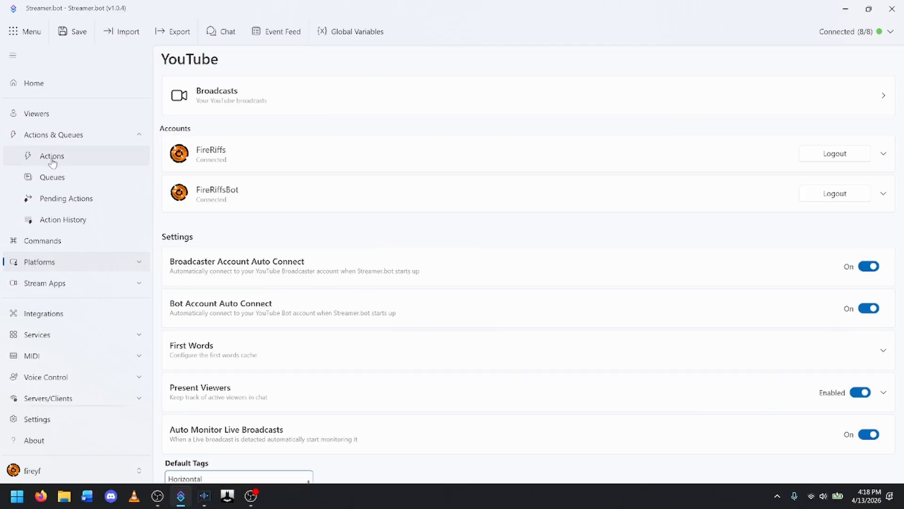
{"action": "left_click", "coordinate": [139, 137]}
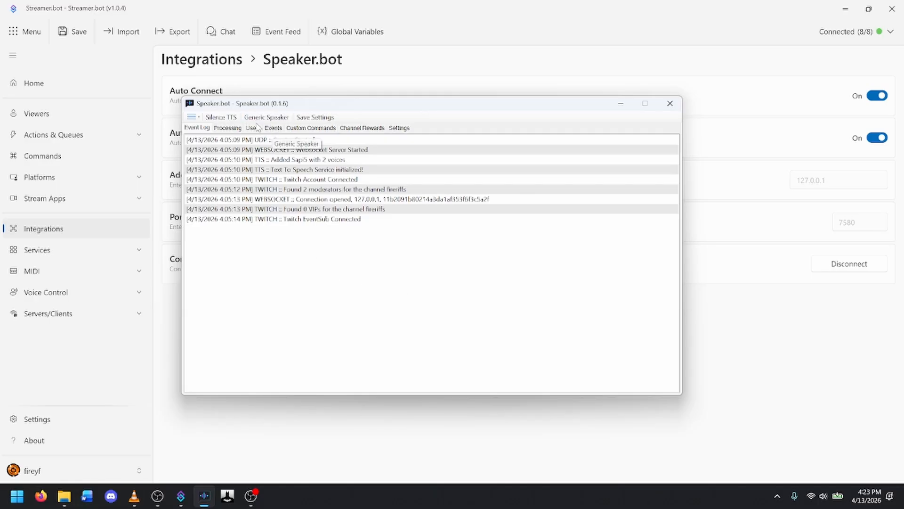
{"action": "left_click", "coordinate": [404, 128]}
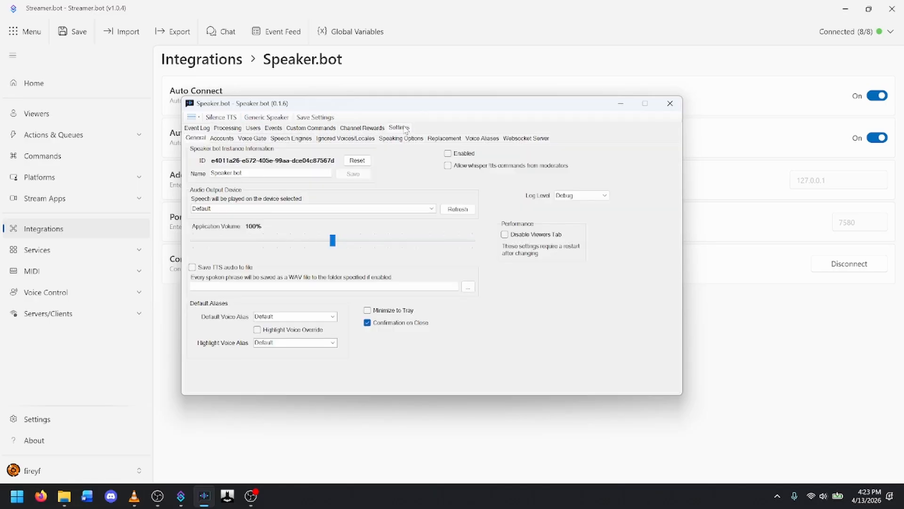
{"action": "left_click", "coordinate": [527, 138]}
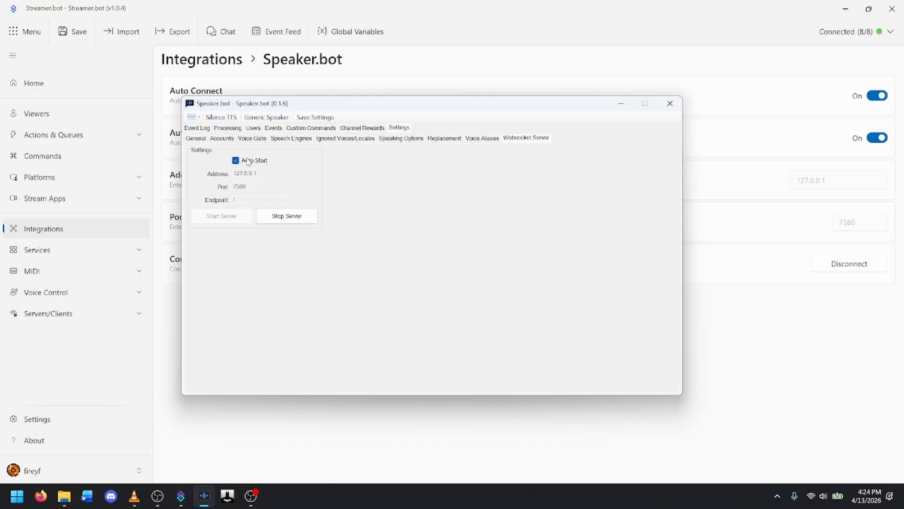
{"action": "left_click", "coordinate": [621, 105]}
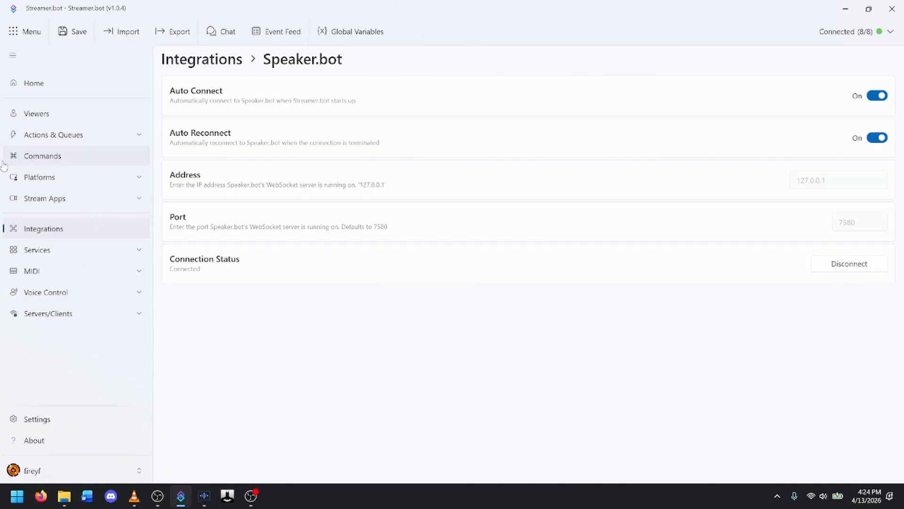
{"action": "left_click", "coordinate": [68, 235]}
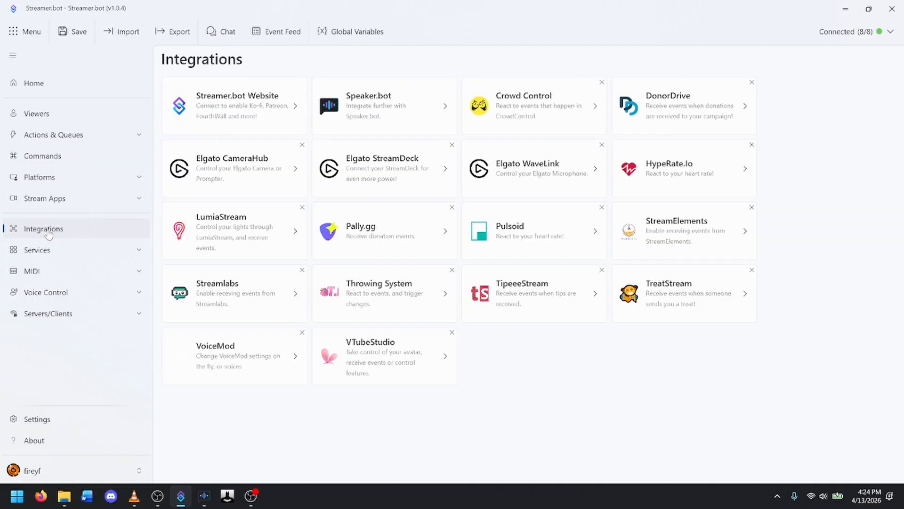
{"action": "left_click", "coordinate": [390, 118]}
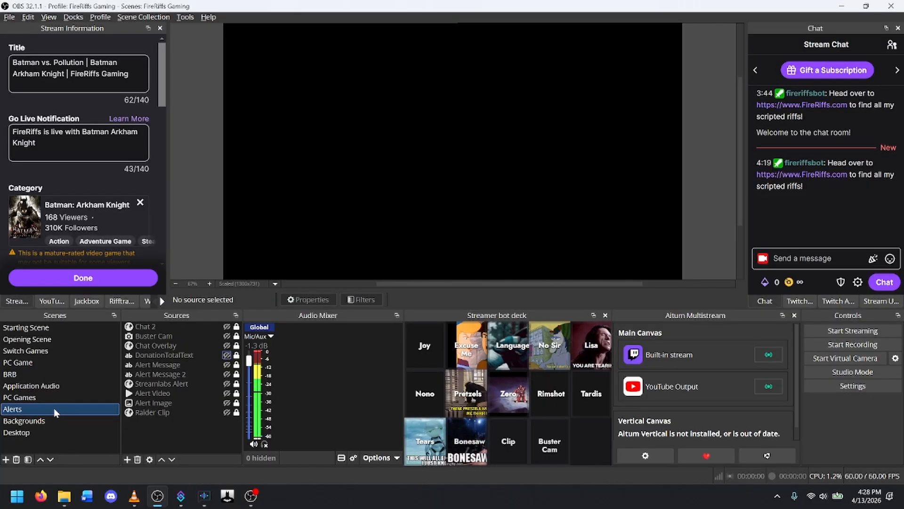
Step: In the OBS Studio Alerts scene, show the Raider Clip source to preview it, and hide it again
{"action": "left_click", "coordinate": [54, 408]}
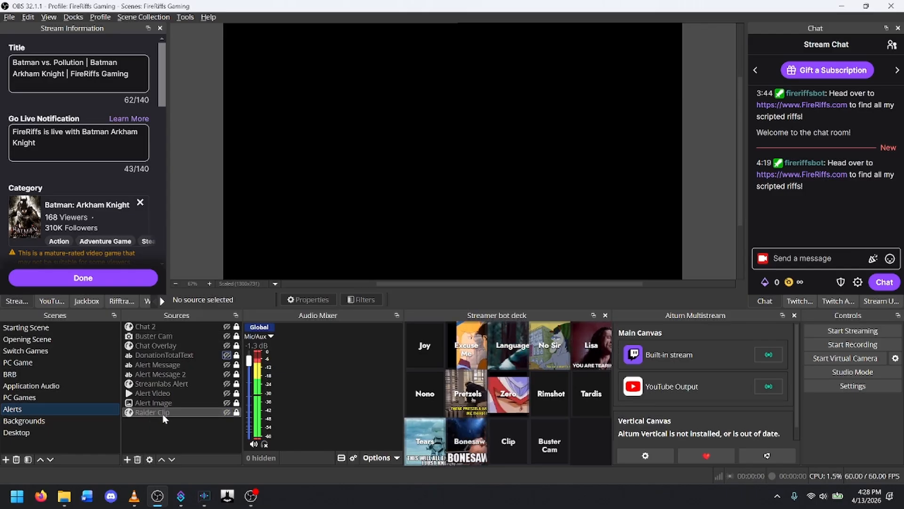
{"action": "left_click", "coordinate": [227, 413]}
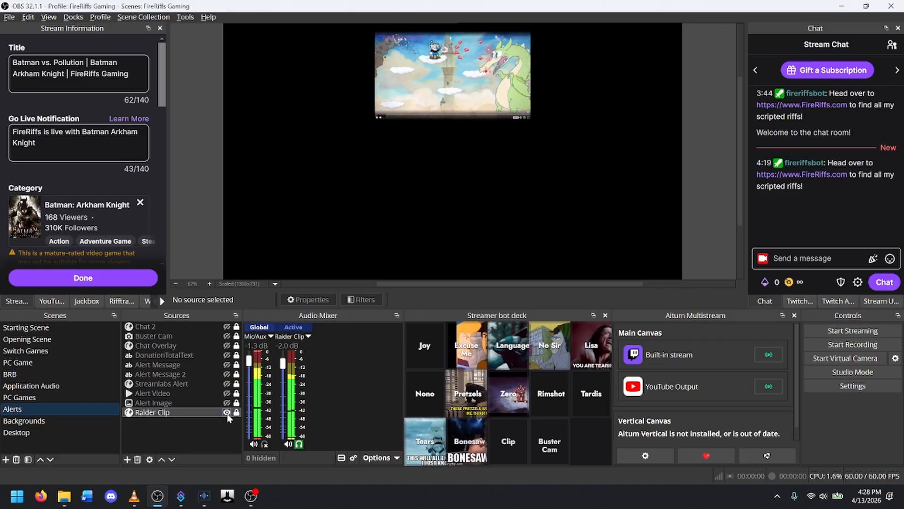
{"action": "left_click", "coordinate": [227, 413]}
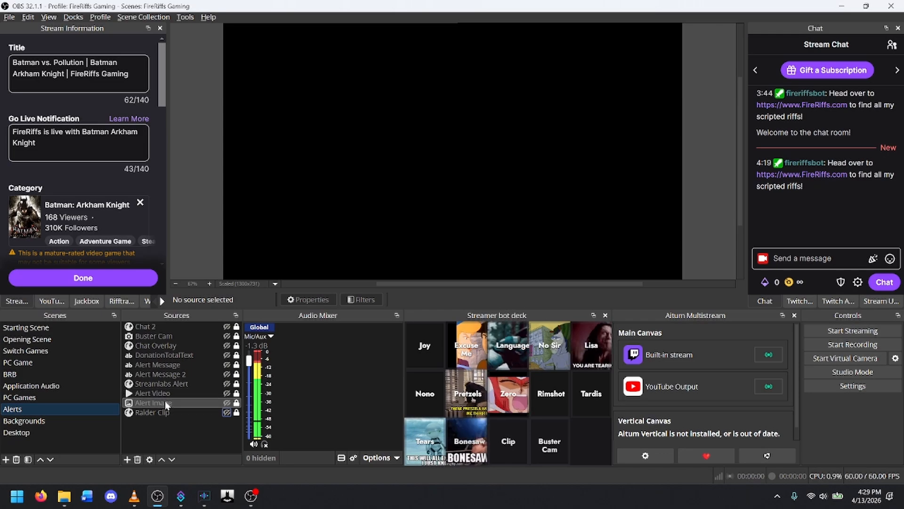
Step: Show the Alert Message and Alert Message 2 text sources, and preview the Alert Image source before hiding it
{"action": "left_click", "coordinate": [227, 365]}
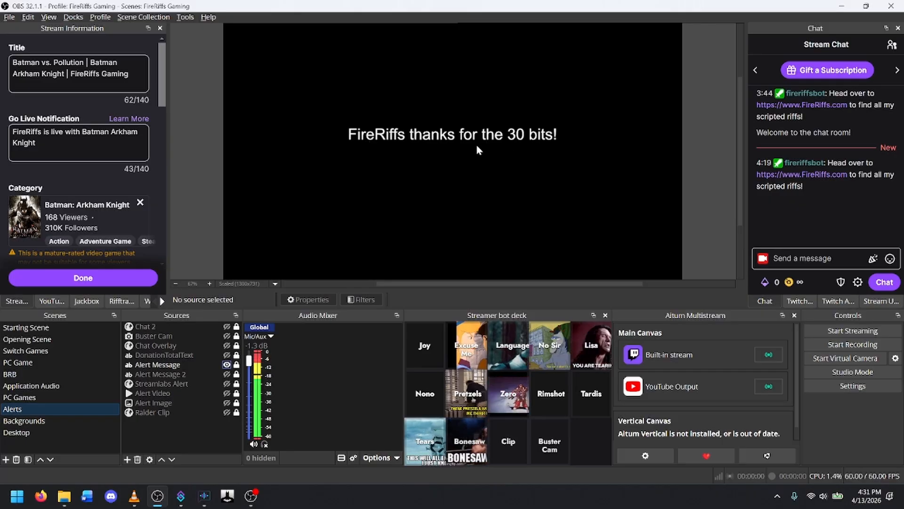
{"action": "left_click", "coordinate": [227, 375]}
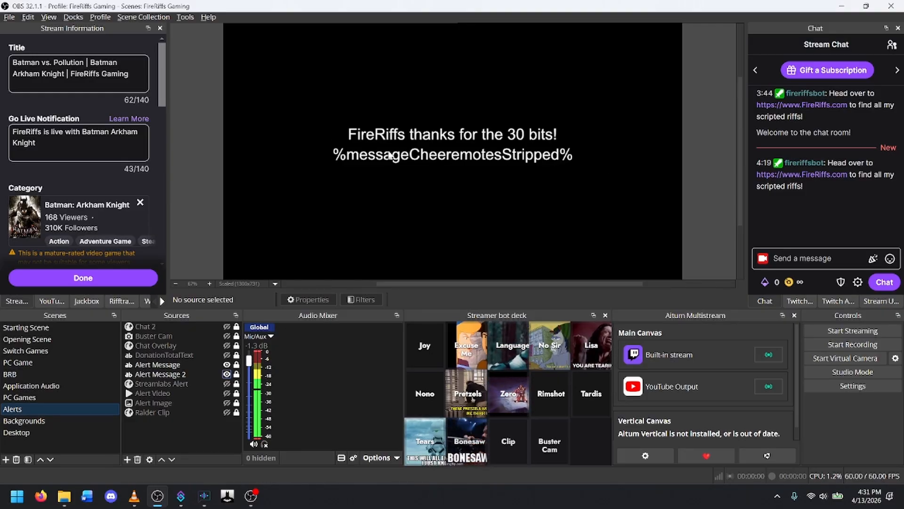
{"action": "left_click", "coordinate": [226, 403]}
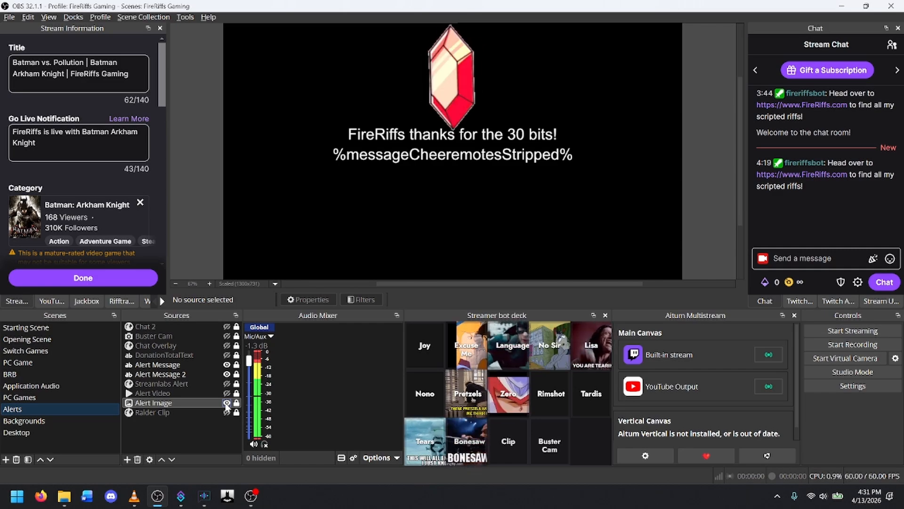
{"action": "left_click", "coordinate": [227, 403]}
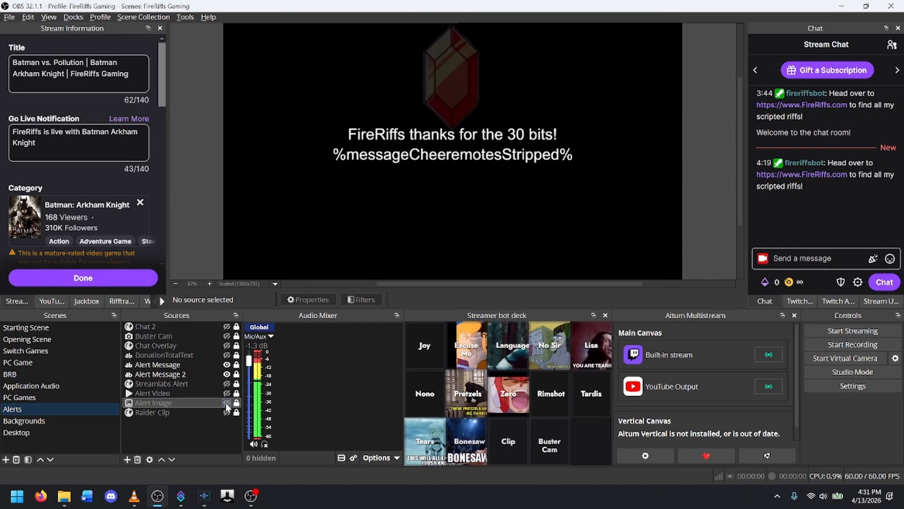
Step: Hide the alert text sources, and inspect the Alert Image source's transform settings and bounds types before hiding it
{"action": "left_click", "coordinate": [227, 375]}
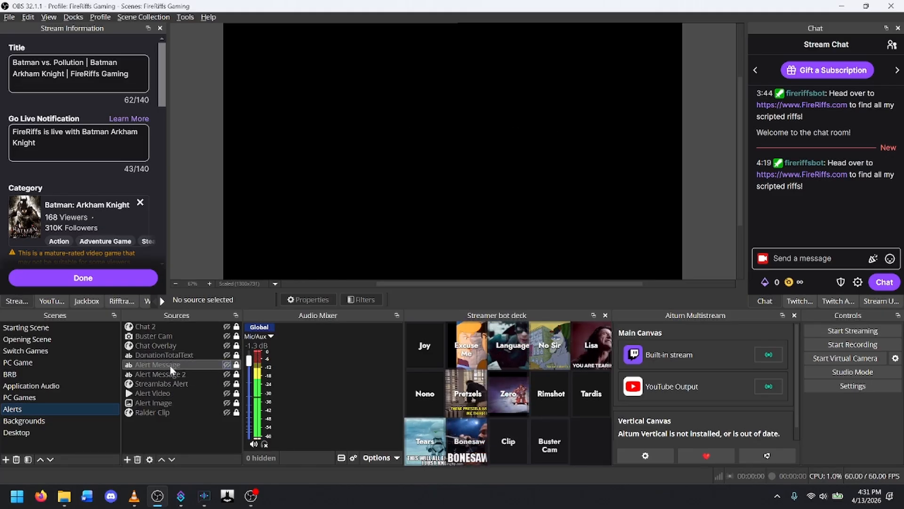
{"action": "left_click", "coordinate": [228, 403]}
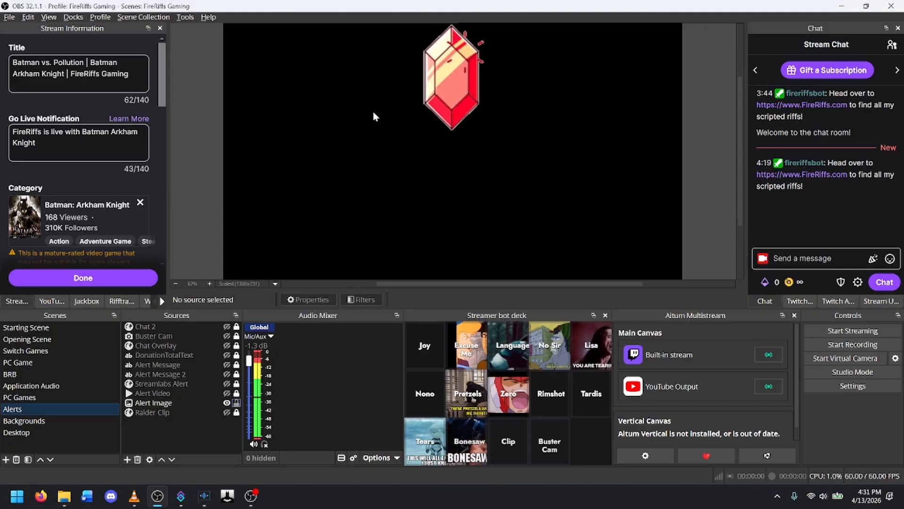
{"action": "left_click", "coordinate": [442, 91]}
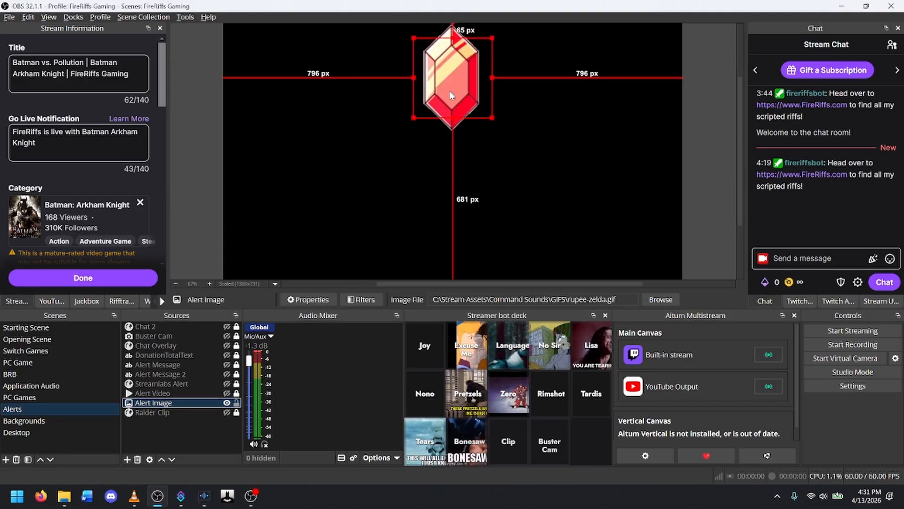
{"action": "right_click", "coordinate": [450, 91]}
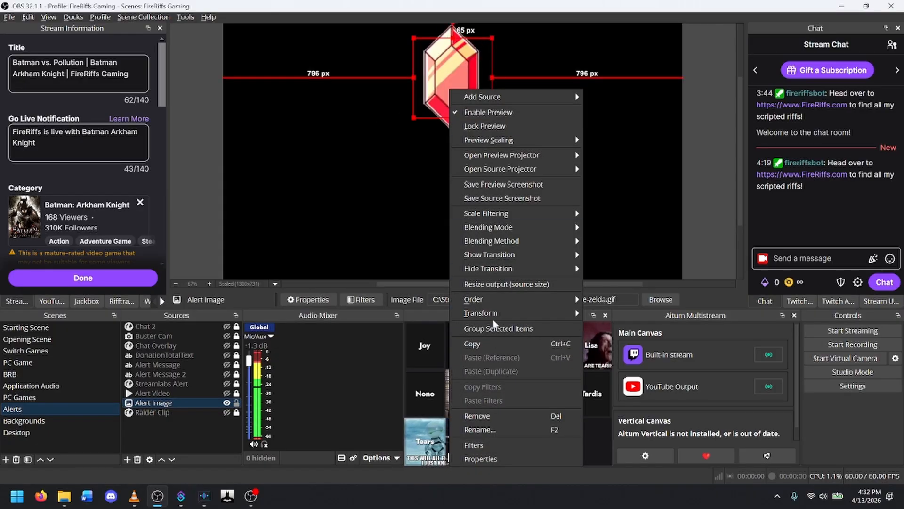
{"action": "mouse_move", "coordinate": [492, 315]}
{"action": "left_click", "coordinate": [624, 314]}
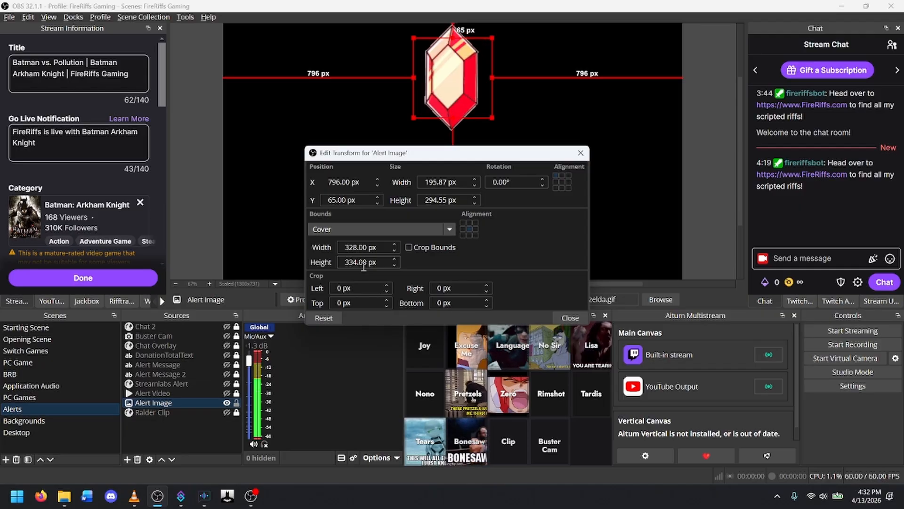
{"action": "left_click", "coordinate": [453, 230]}
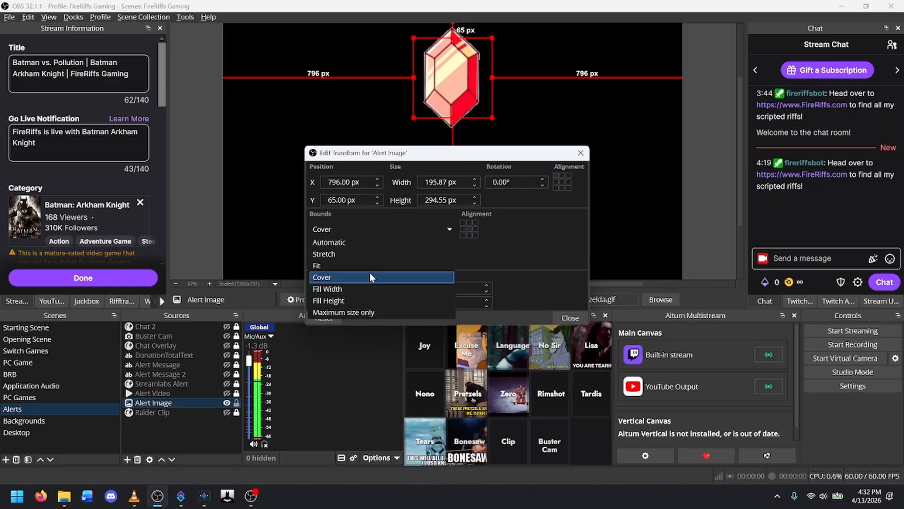
{"action": "left_click", "coordinate": [564, 246]}
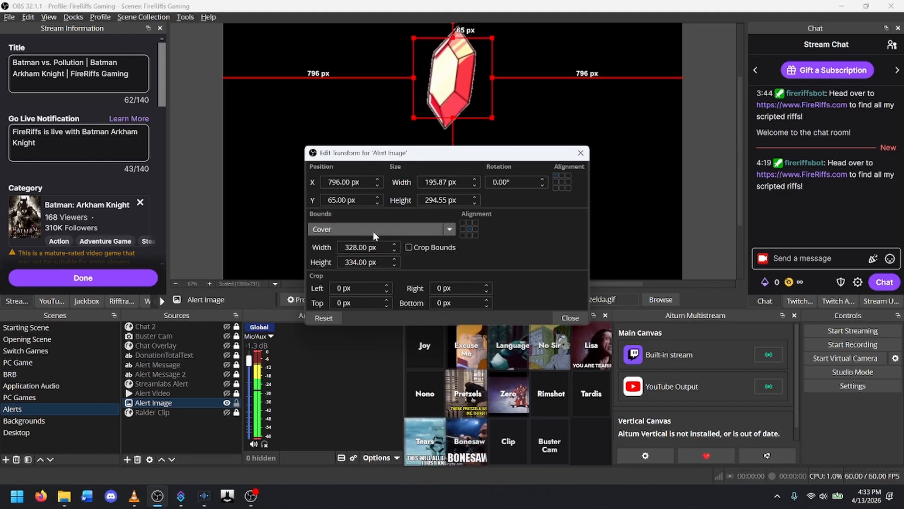
{"action": "left_click", "coordinate": [570, 318]}
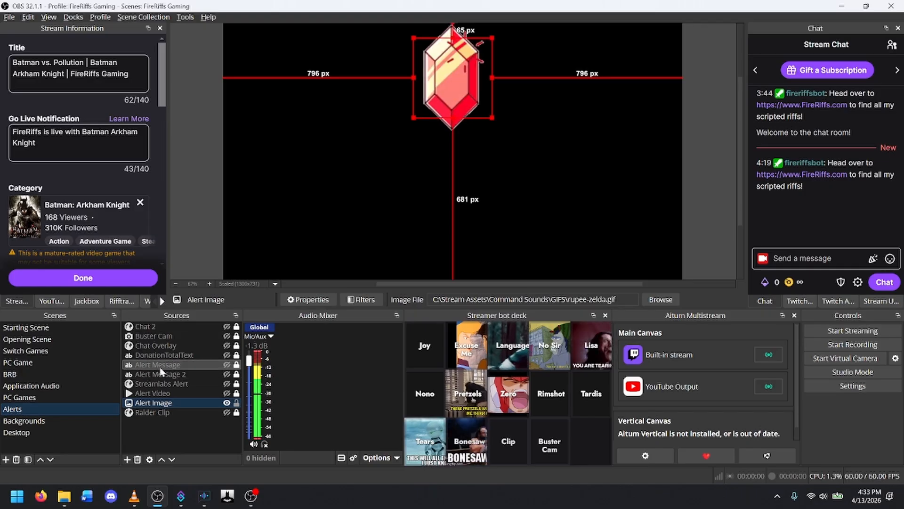
{"action": "left_click", "coordinate": [227, 403]}
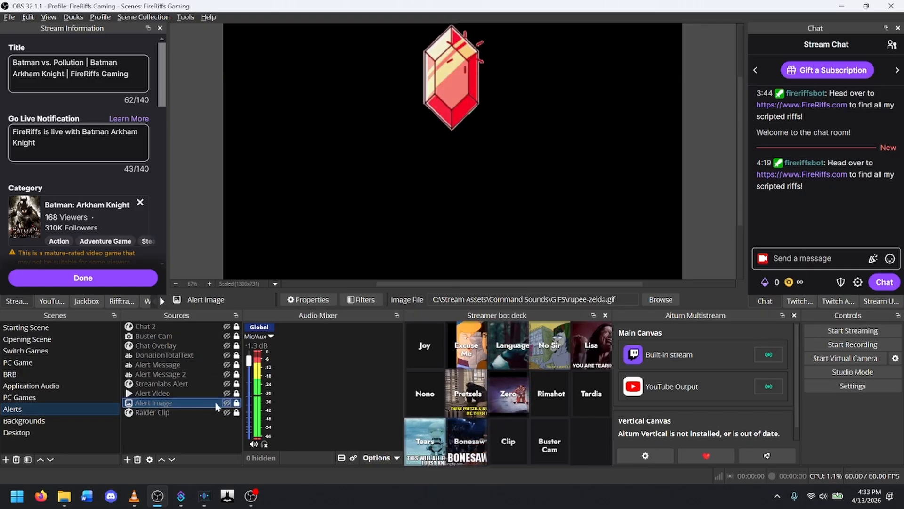
Step: Show the Alert Message text source and open its transform settings
{"action": "left_click", "coordinate": [151, 363]}
{"action": "left_click", "coordinate": [227, 365]}
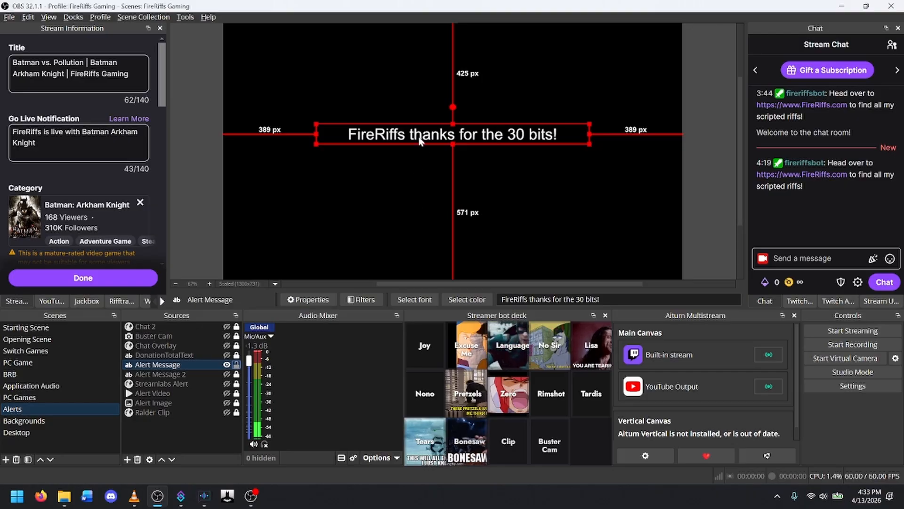
{"action": "right_click", "coordinate": [419, 138]}
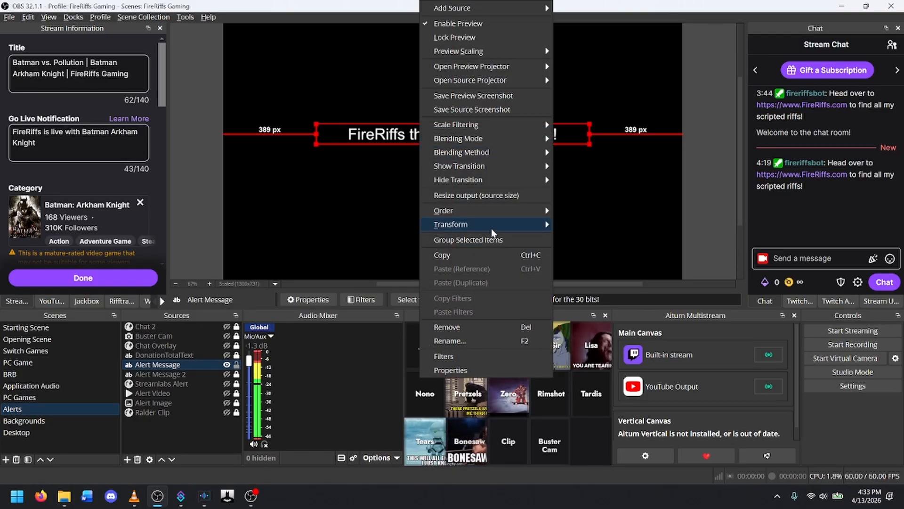
{"action": "mouse_move", "coordinate": [492, 229]}
{"action": "left_click", "coordinate": [573, 223]}
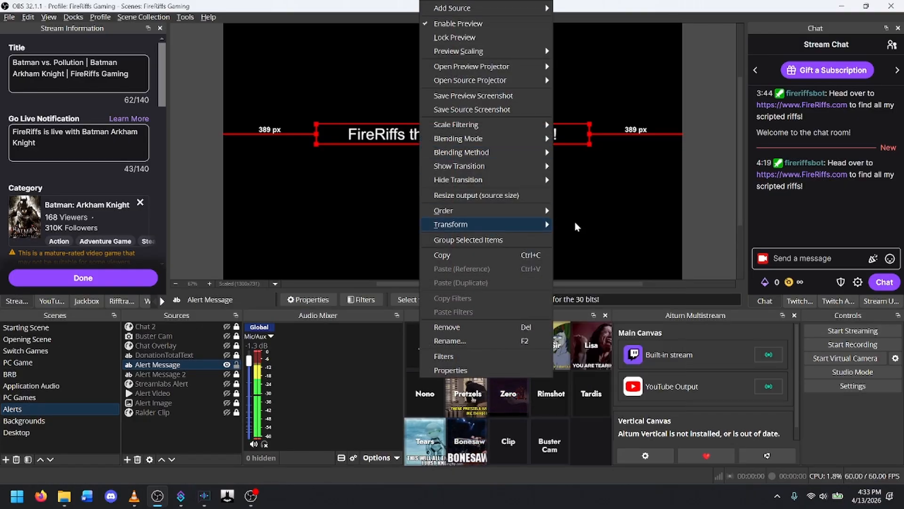
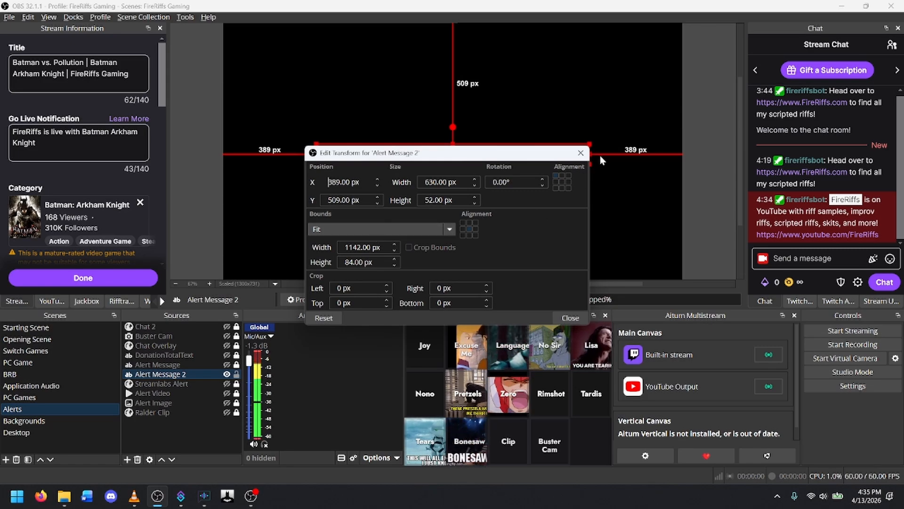
Step: Close the transform settings of Alert Message 2 and hide that text source
{"action": "left_click", "coordinate": [581, 154]}
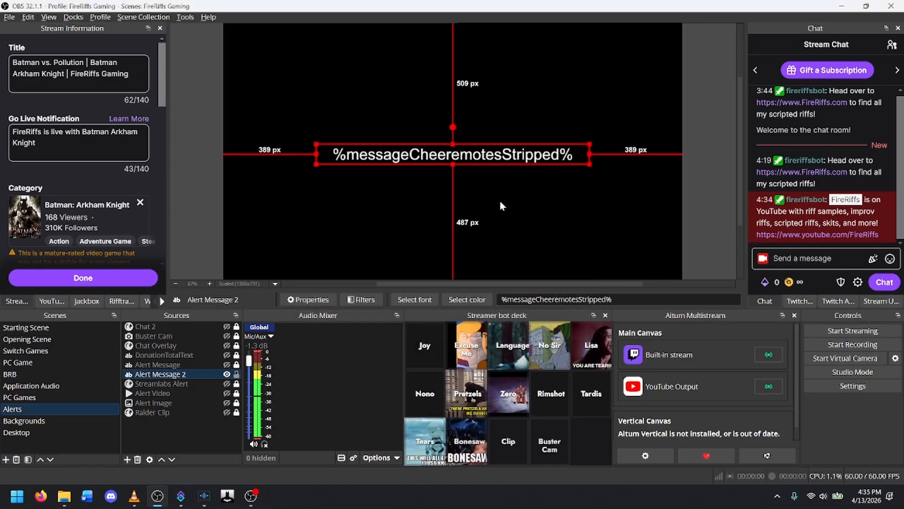
{"action": "left_click", "coordinate": [227, 374]}
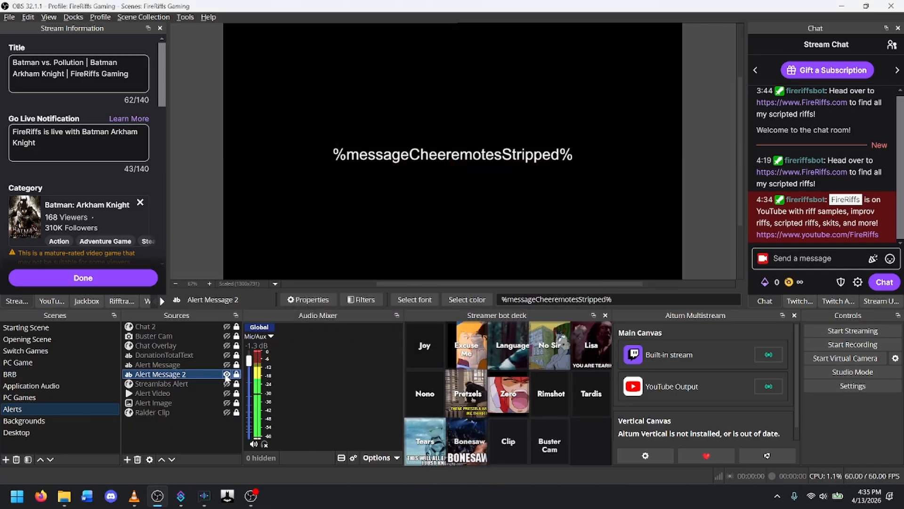
{"action": "left_click", "coordinate": [227, 374]}
{"action": "left_click", "coordinate": [227, 374]}
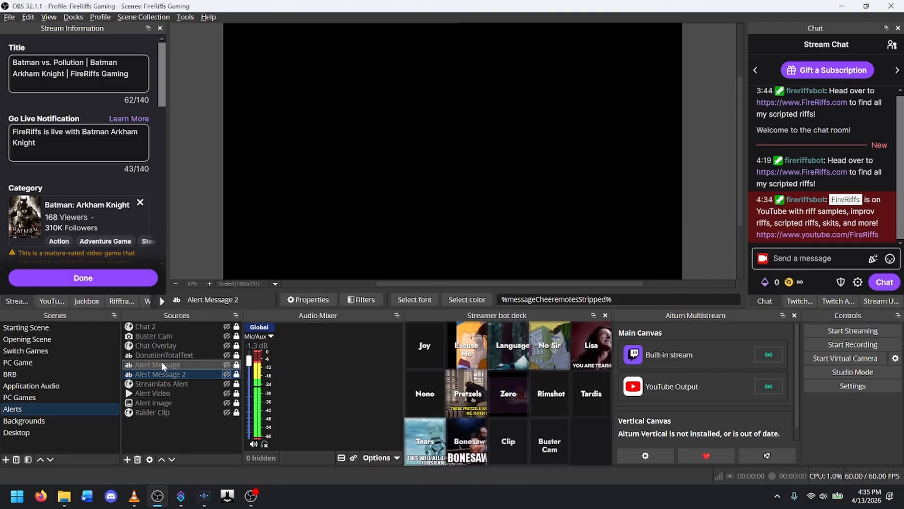
Step: Toggle the visibility of the Alert Video source to play its clip in the preview
{"action": "left_click", "coordinate": [226, 393]}
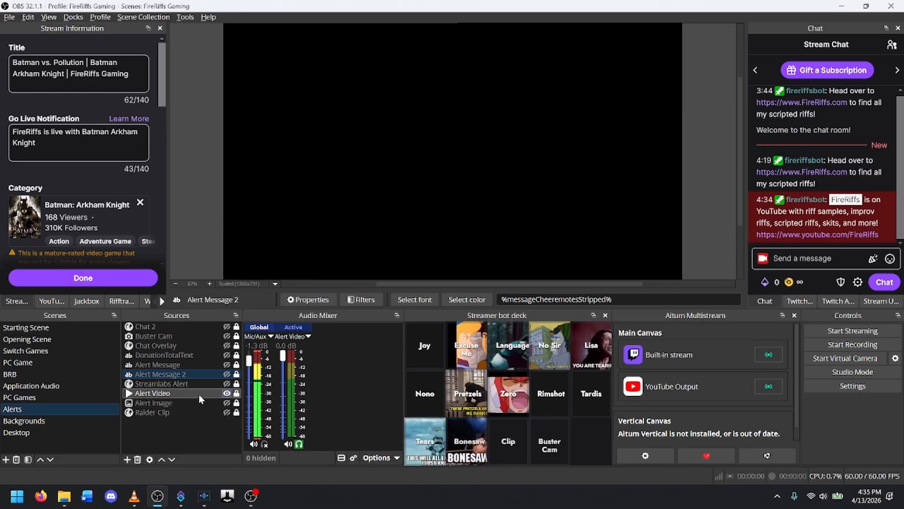
{"action": "left_click", "coordinate": [442, 93]}
{"action": "left_click", "coordinate": [226, 393]}
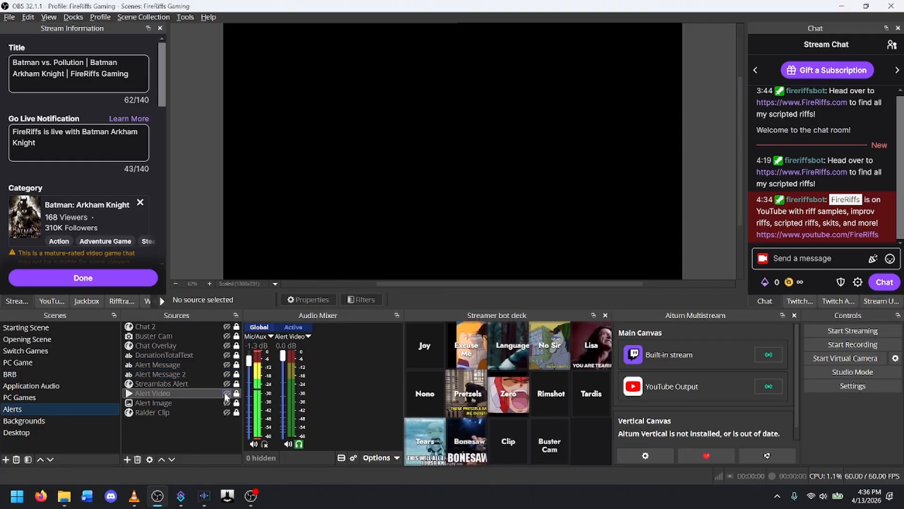
{"action": "left_click", "coordinate": [226, 394]}
{"action": "left_click", "coordinate": [228, 393]}
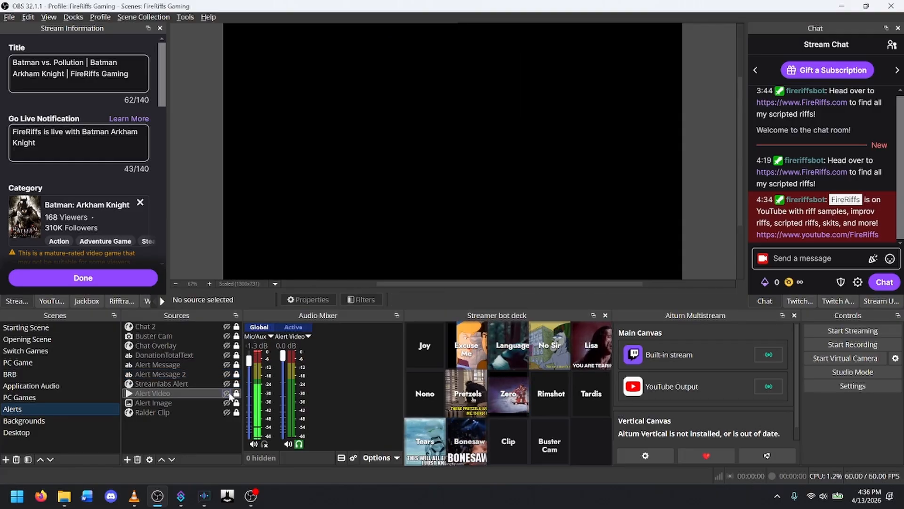
{"action": "left_click", "coordinate": [227, 393]}
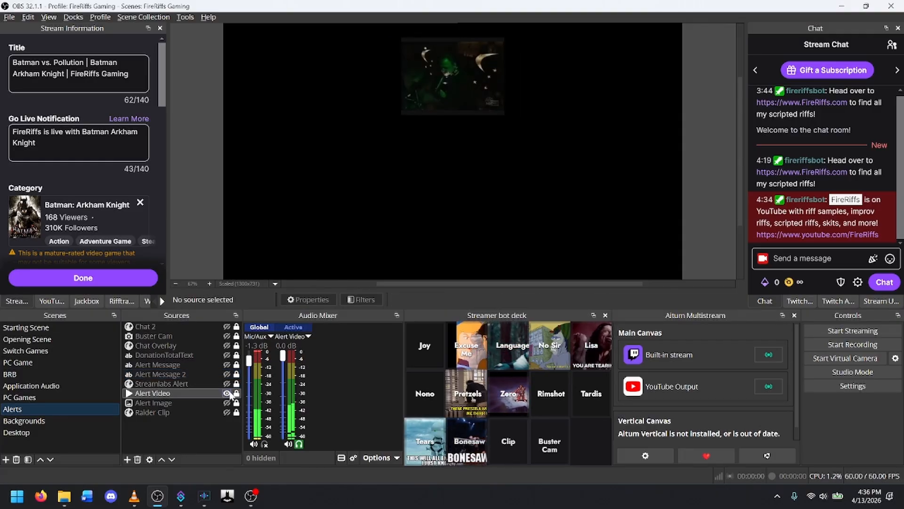
Step: Inspect the Alert Video source's transform settings, and close them with the source hidden
{"action": "left_click", "coordinate": [498, 89]}
{"action": "right_click", "coordinate": [492, 87]}
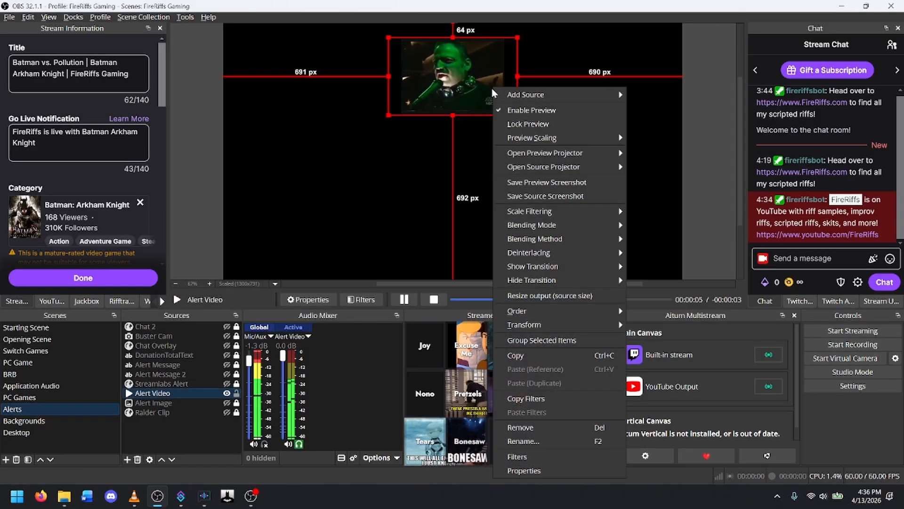
{"action": "mouse_move", "coordinate": [524, 281]}
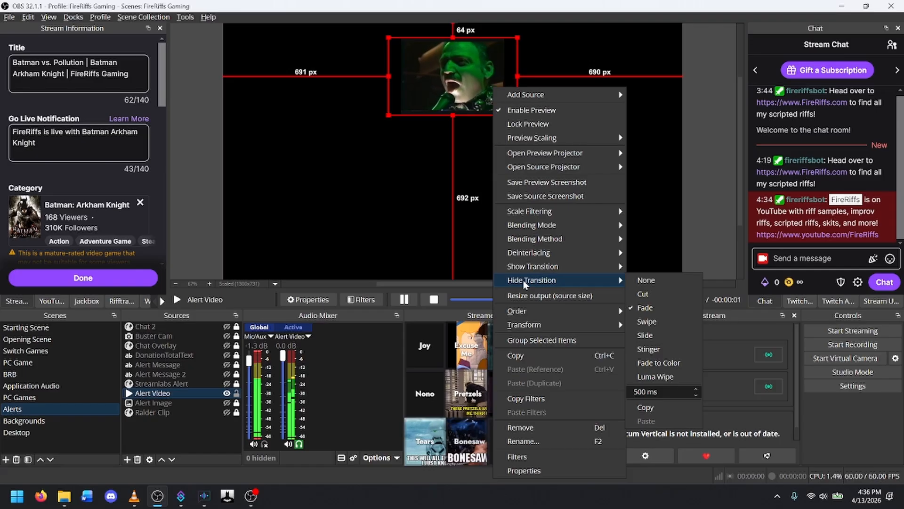
{"action": "mouse_move", "coordinate": [527, 328]}
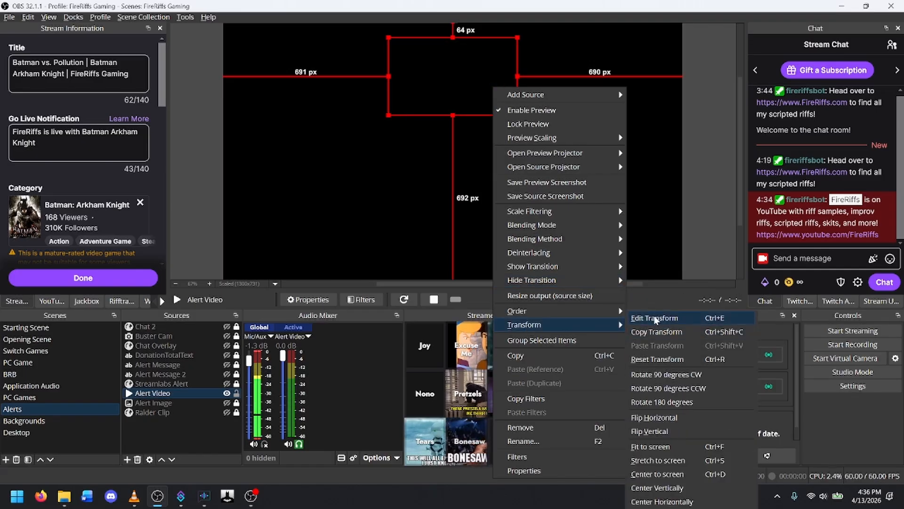
{"action": "left_click", "coordinate": [655, 319]}
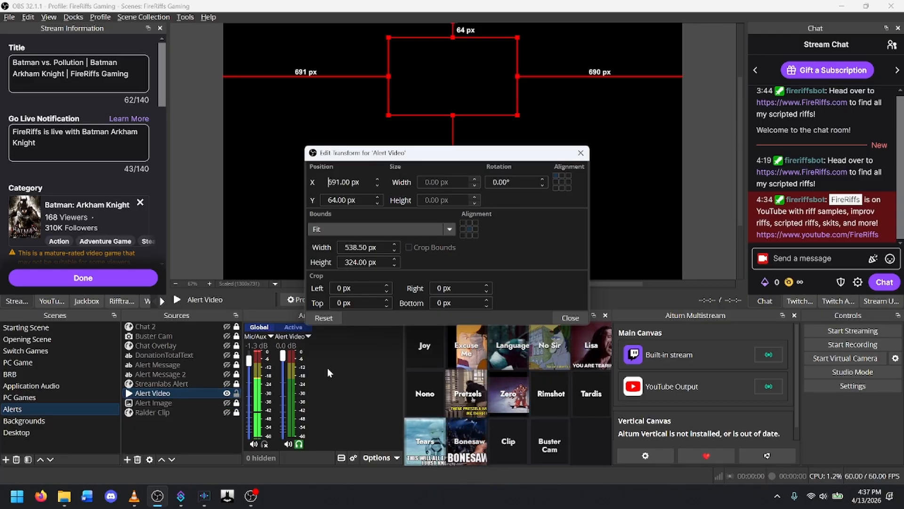
{"action": "left_click", "coordinate": [236, 394]}
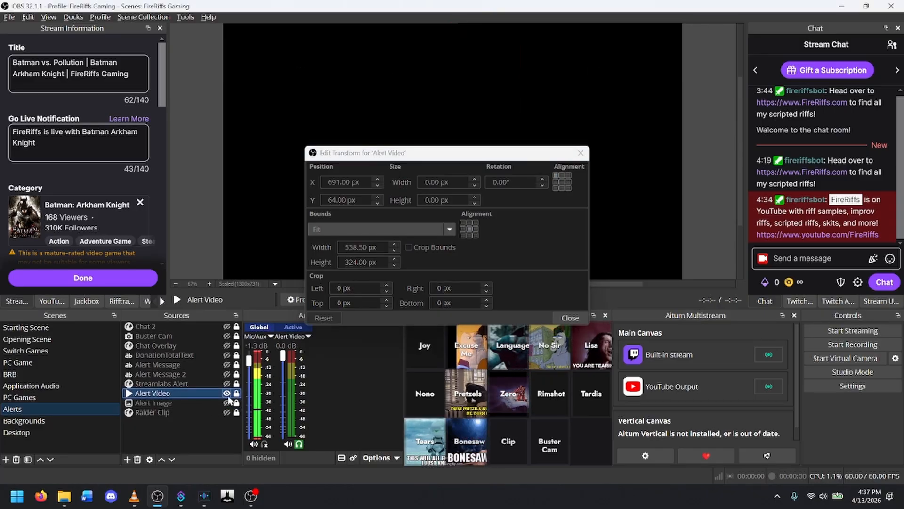
{"action": "left_click", "coordinate": [227, 393]}
{"action": "left_click", "coordinate": [588, 156]}
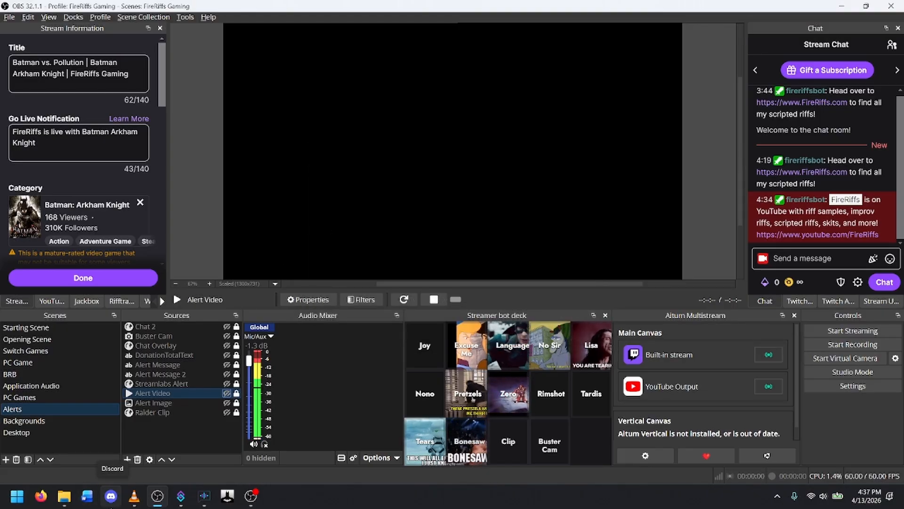
Step: Switch to Streamer.bot and examine the Alerts group in the list of actions
{"action": "left_click", "coordinate": [182, 500]}
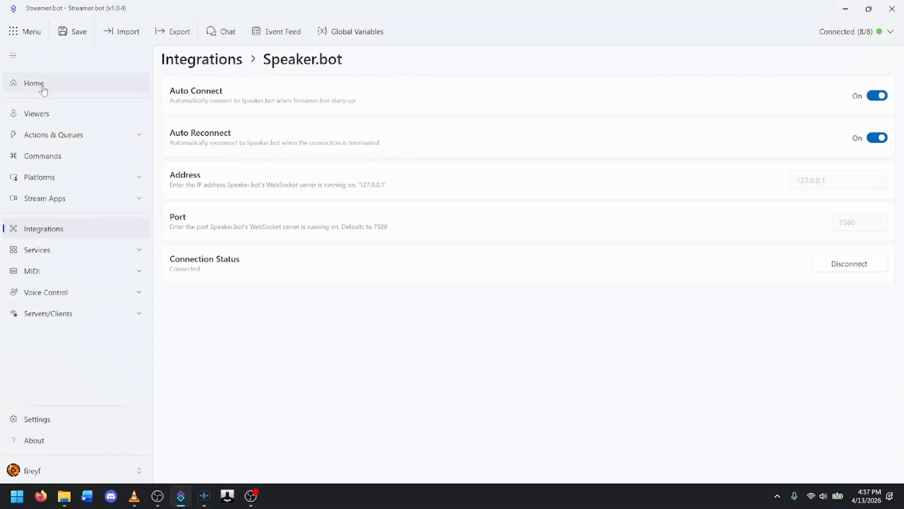
{"action": "left_click", "coordinate": [73, 136]}
{"action": "left_click", "coordinate": [49, 156]}
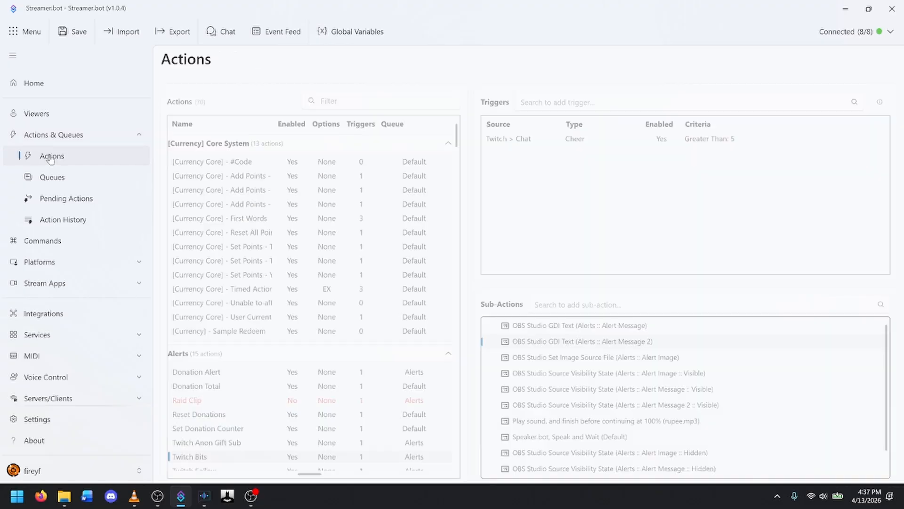
{"action": "scroll", "coordinate": [224, 306], "scroll_direction": "down", "scroll_amount": 4}
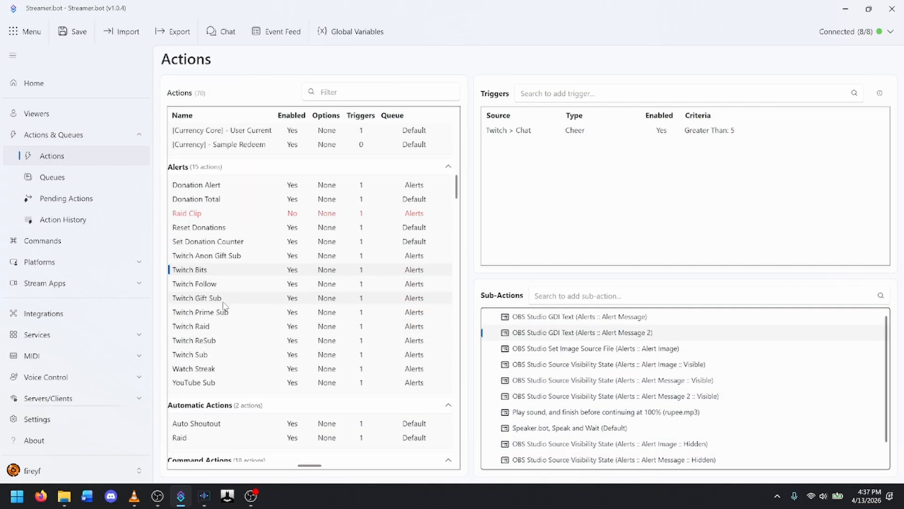
{"action": "scroll", "coordinate": [223, 302], "scroll_direction": "up", "scroll_amount": 4}
{"action": "scroll", "coordinate": [235, 291], "scroll_direction": "down", "scroll_amount": 5}
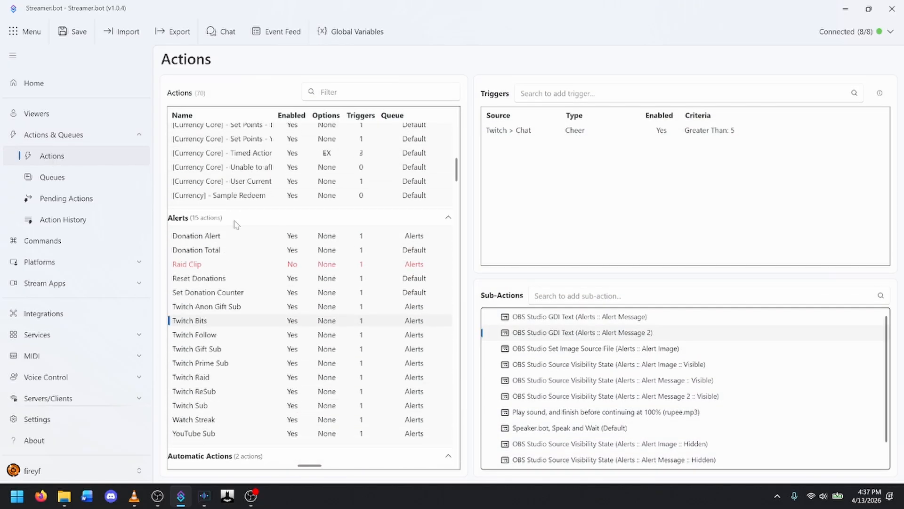
{"action": "scroll", "coordinate": [232, 290], "scroll_direction": "down", "scroll_amount": 1}
{"action": "scroll", "coordinate": [226, 292], "scroll_direction": "up", "scroll_amount": 2}
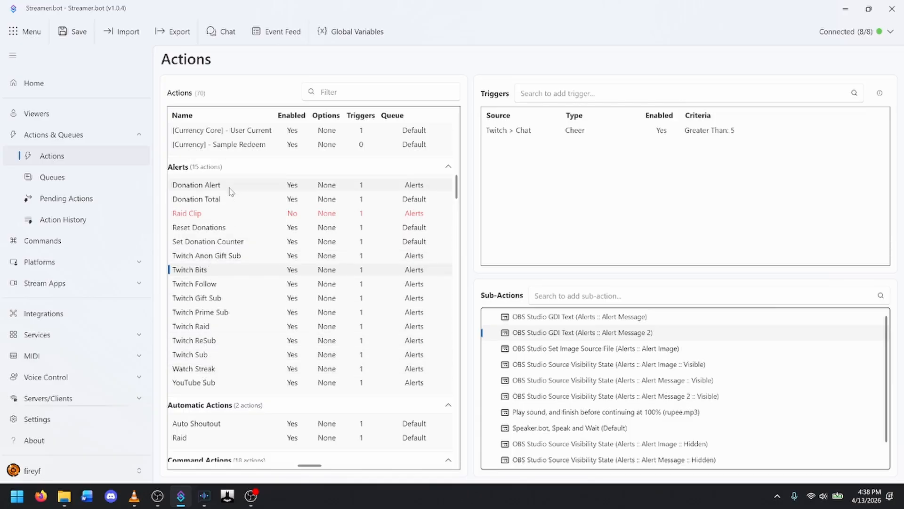
Step: Select the Twitch Follow action, search the available triggers for "twitch follow", and clear the search without adding one
{"action": "left_click", "coordinate": [201, 288]}
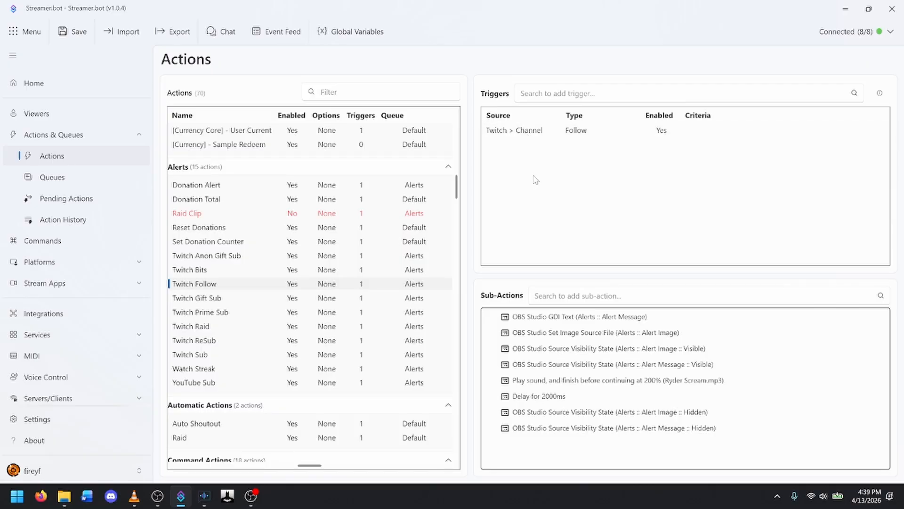
{"action": "left_click", "coordinate": [546, 97]}
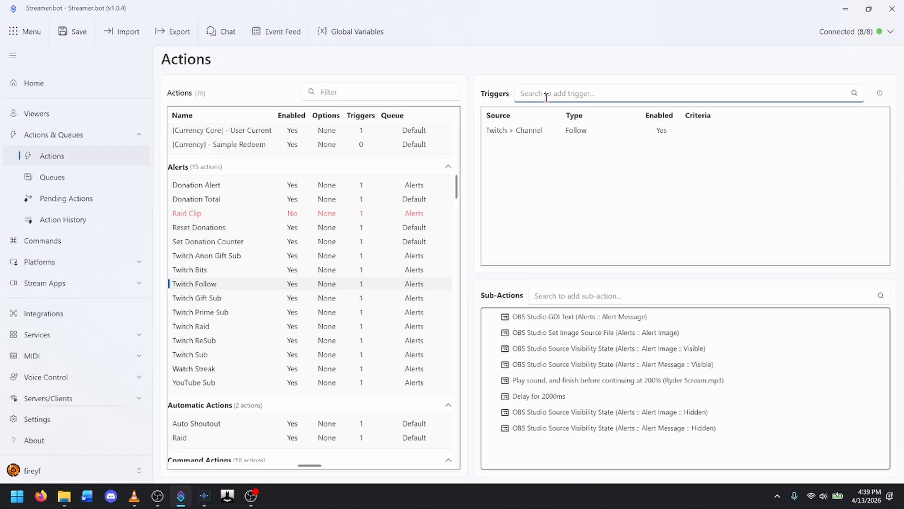
{"action": "type", "text": "twitch follow"}
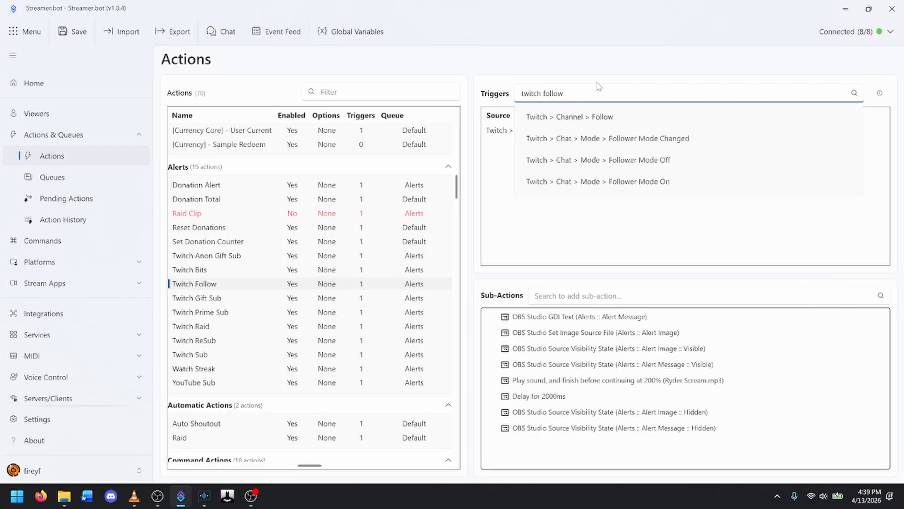
{"action": "key", "text": "BackSpace"}
{"action": "key", "text": "BackSpace"}
{"action": "key", "text": "BackSpace"}
{"action": "key", "text": "BackSpace"}
{"action": "key", "text": "BackSpace"}
{"action": "key", "text": "BackSpace"}
{"action": "key", "text": "BackSpace"}
{"action": "key", "text": "BackSpace"}
{"action": "key", "text": "BackSpace"}
{"action": "key", "text": "BackSpace"}
{"action": "key", "text": "BackSpace"}
{"action": "key", "text": "BackSpace"}
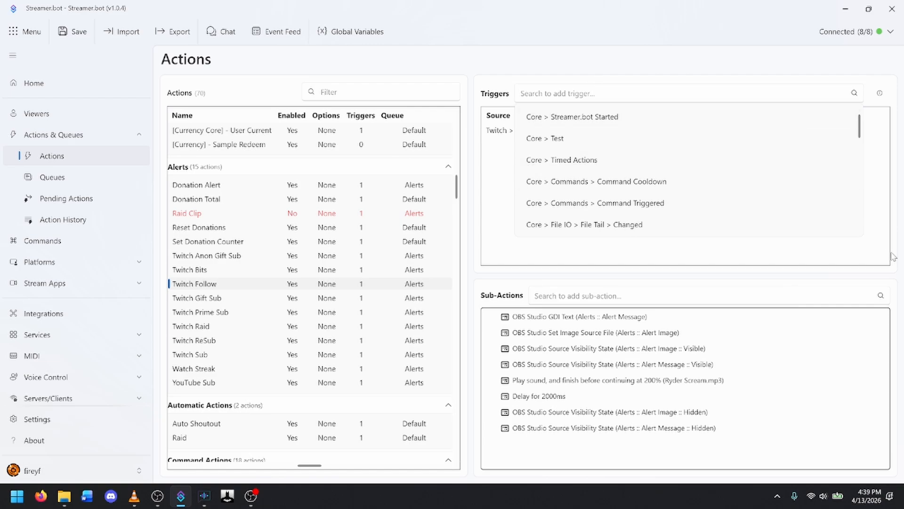
Step: Browse the triggers available for the Twitch Follow action to the Twitch channel's Follow trigger
{"action": "left_click", "coordinate": [723, 161]}
{"action": "right_click", "coordinate": [723, 161]}
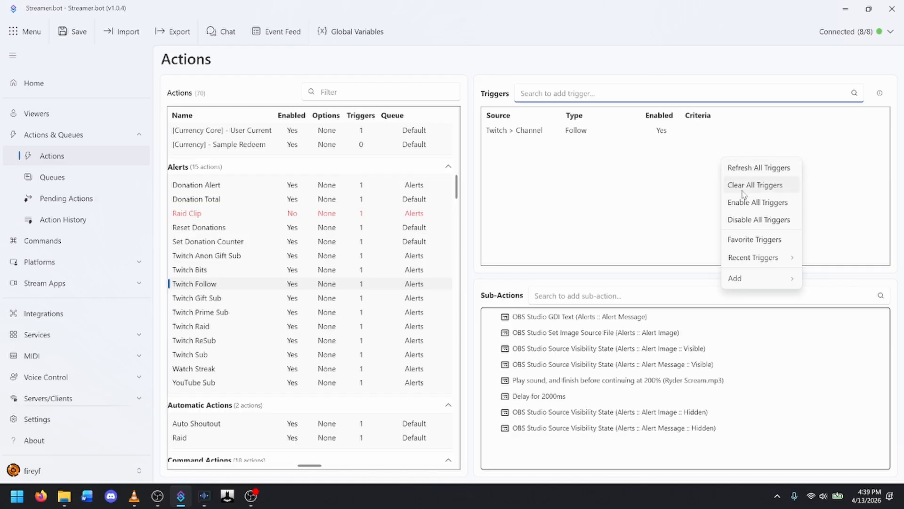
{"action": "mouse_move", "coordinate": [737, 278]}
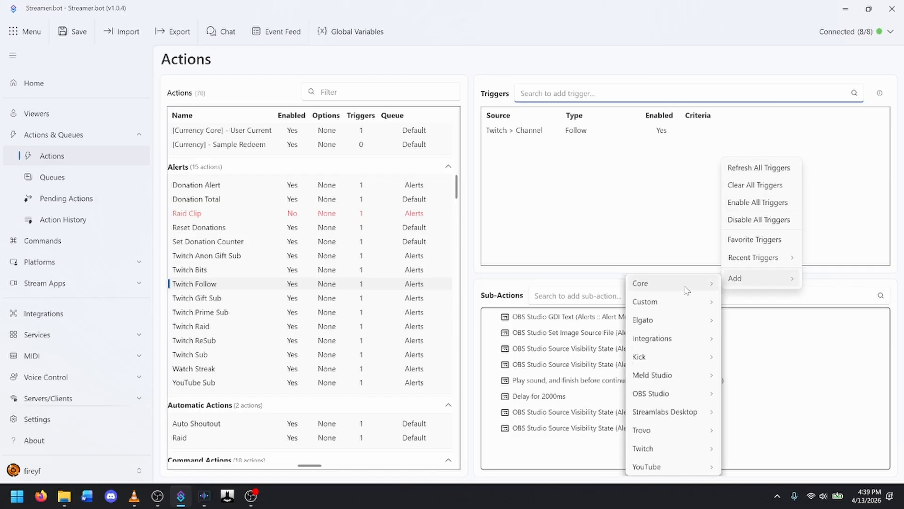
{"action": "mouse_move", "coordinate": [655, 456]}
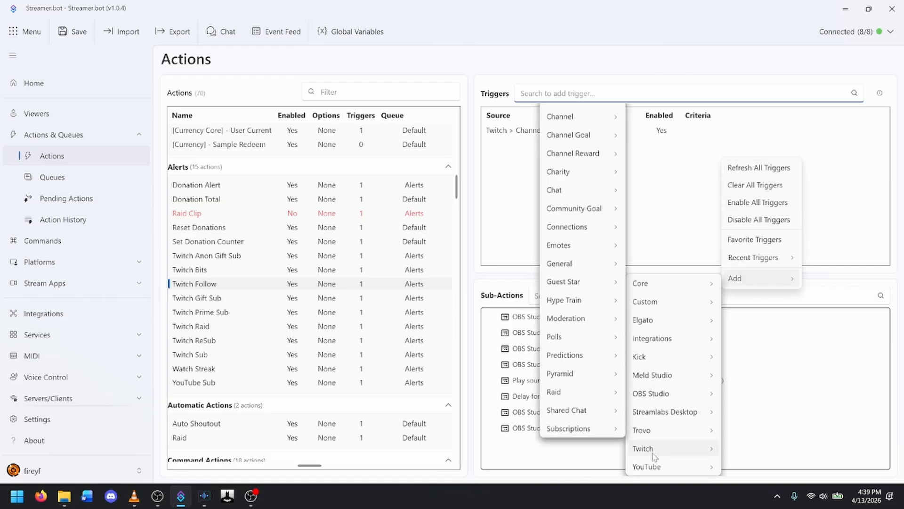
{"action": "mouse_move", "coordinate": [566, 132]}
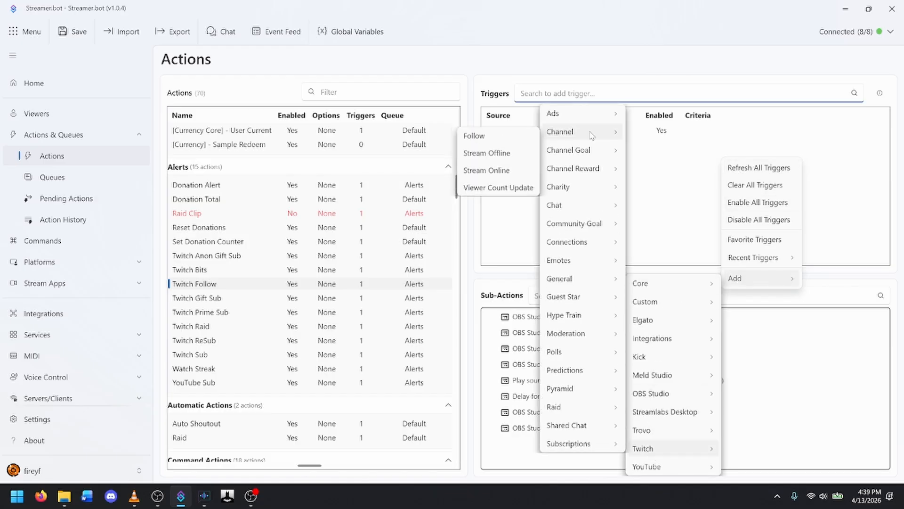
{"action": "left_click", "coordinate": [486, 136]}
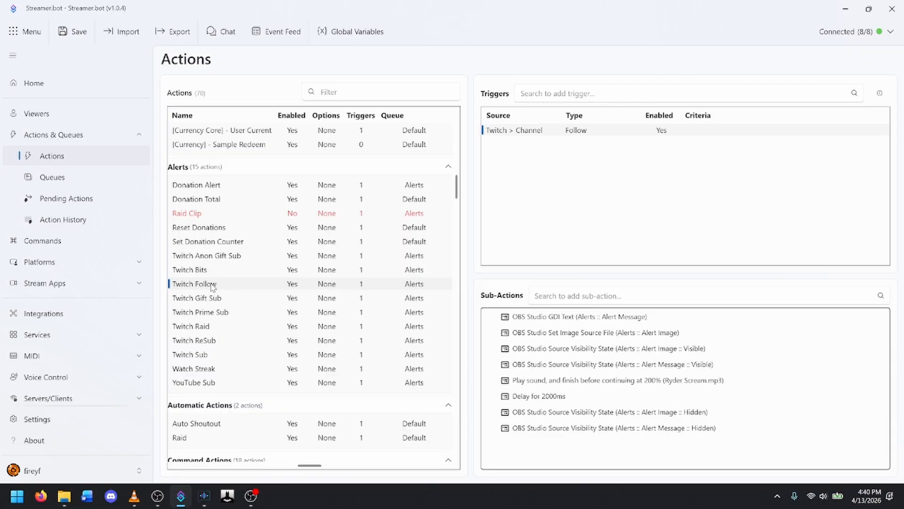
{"action": "right_click", "coordinate": [254, 311]}
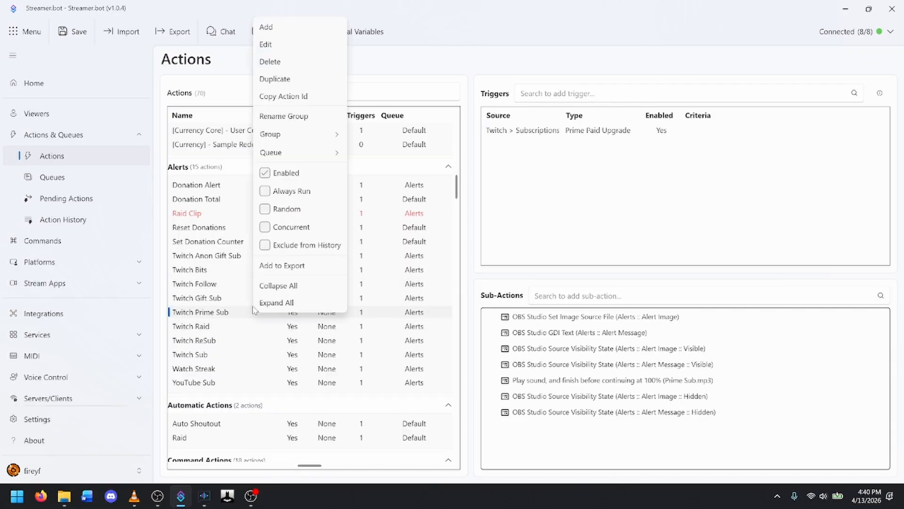
{"action": "left_click", "coordinate": [286, 29]}
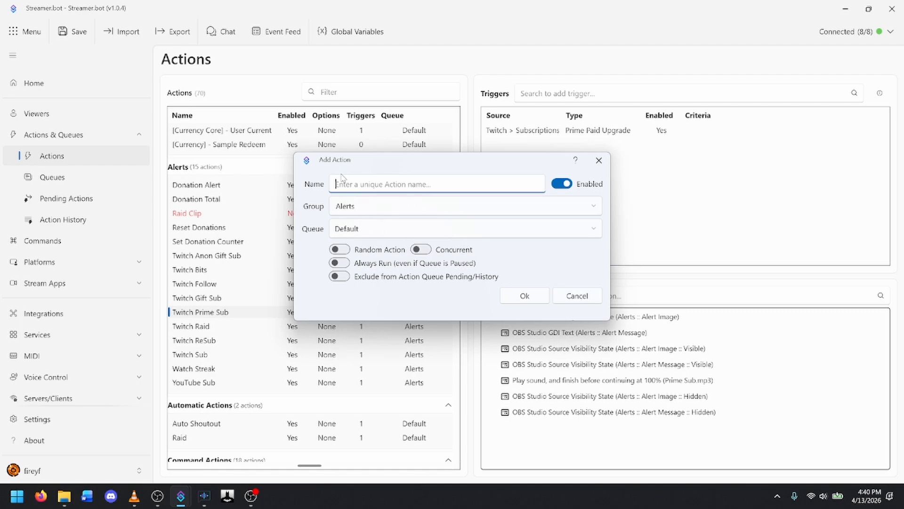
{"action": "type", "text": "Follow"}
{"action": "left_click", "coordinate": [369, 208]}
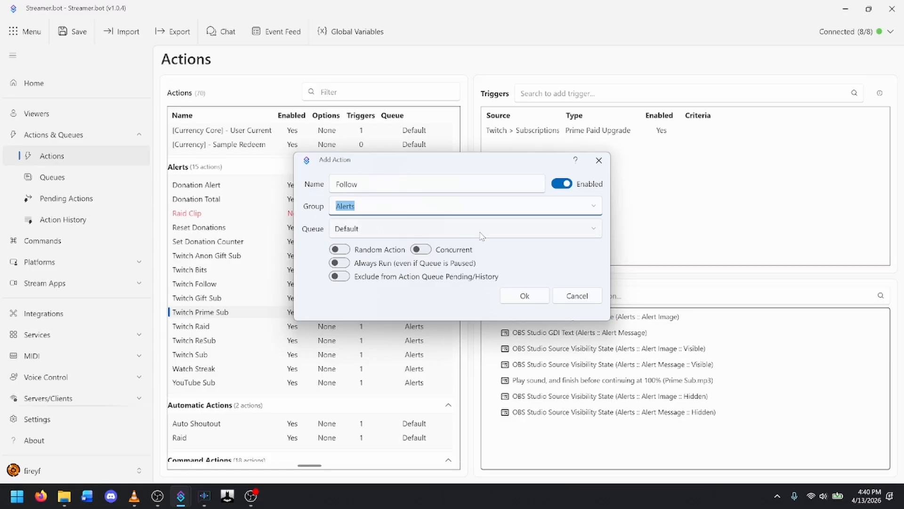
{"action": "left_click", "coordinate": [581, 296]}
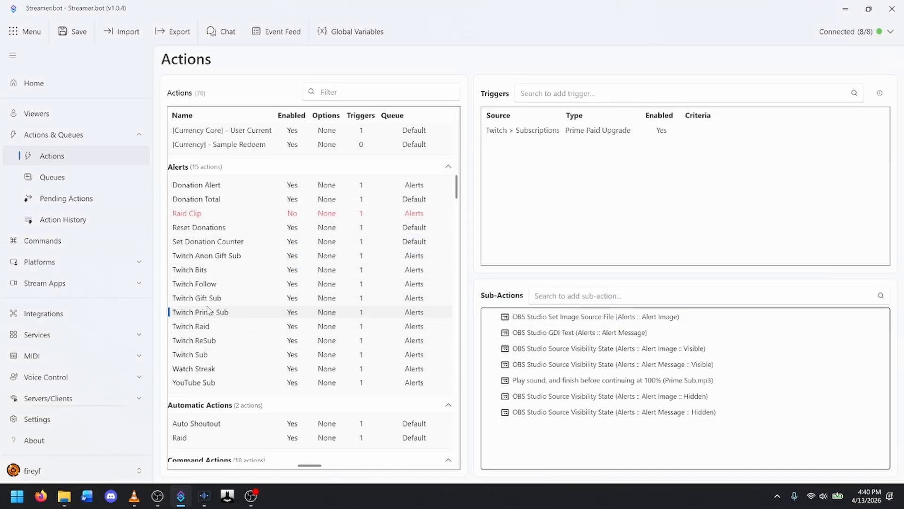
Step: Inspect the Twitch Follow action's name, group and queue settings, and close them without changes
{"action": "left_click", "coordinate": [206, 284]}
{"action": "right_click", "coordinate": [206, 285]}
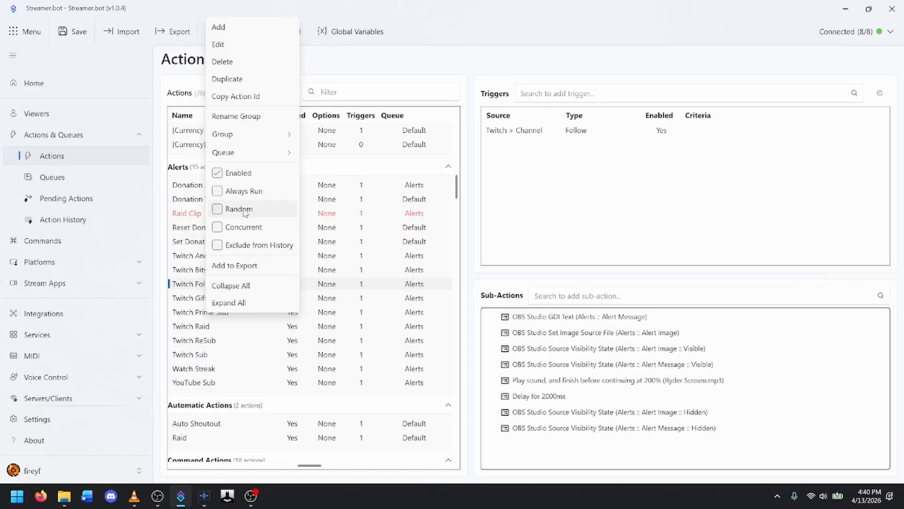
{"action": "left_click", "coordinate": [228, 46]}
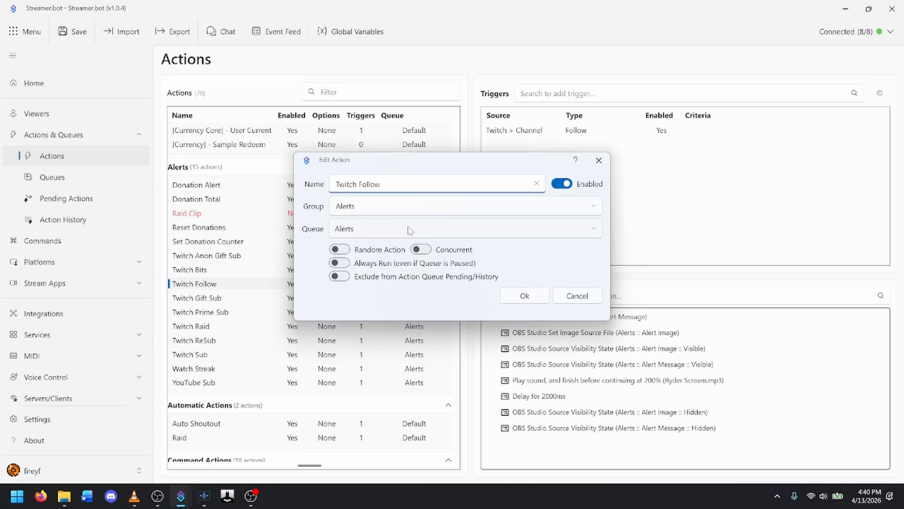
{"action": "left_click", "coordinate": [583, 300]}
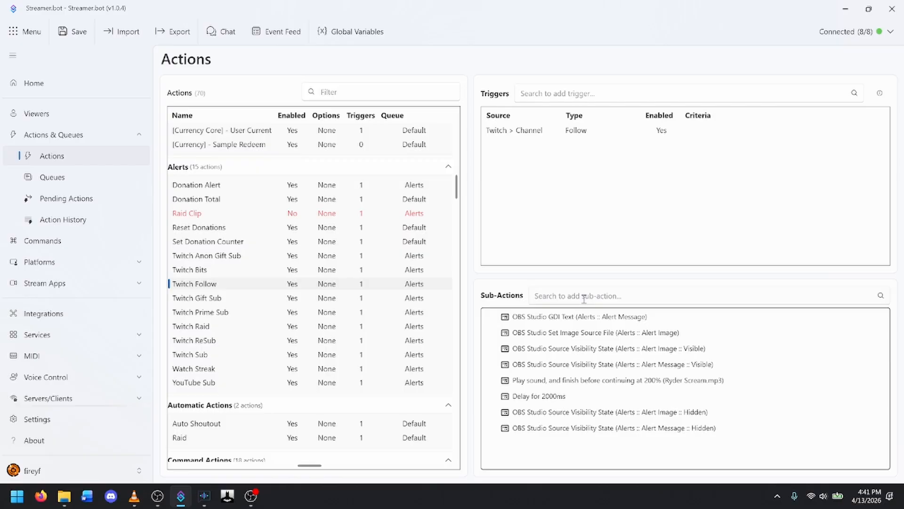
Step: Examine the action queues and check the Blocking option of the Alerts queue
{"action": "left_click", "coordinate": [79, 181]}
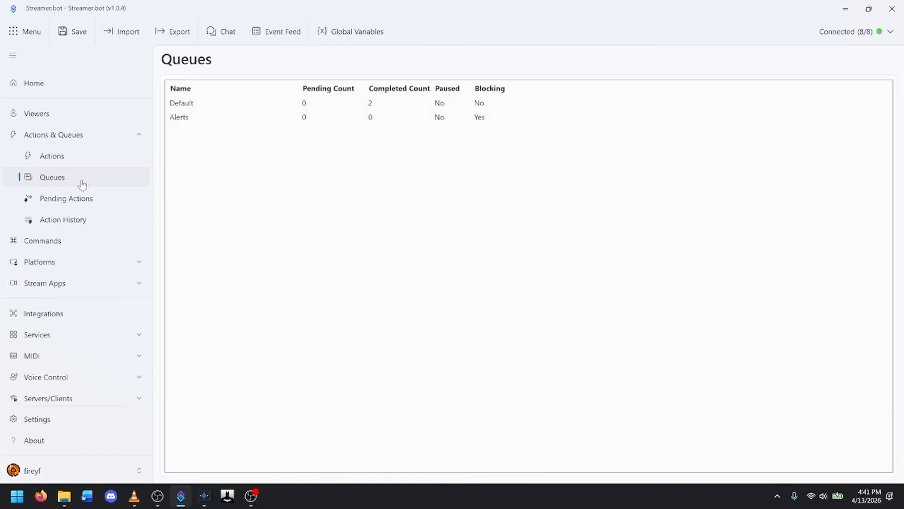
{"action": "right_click", "coordinate": [189, 120]}
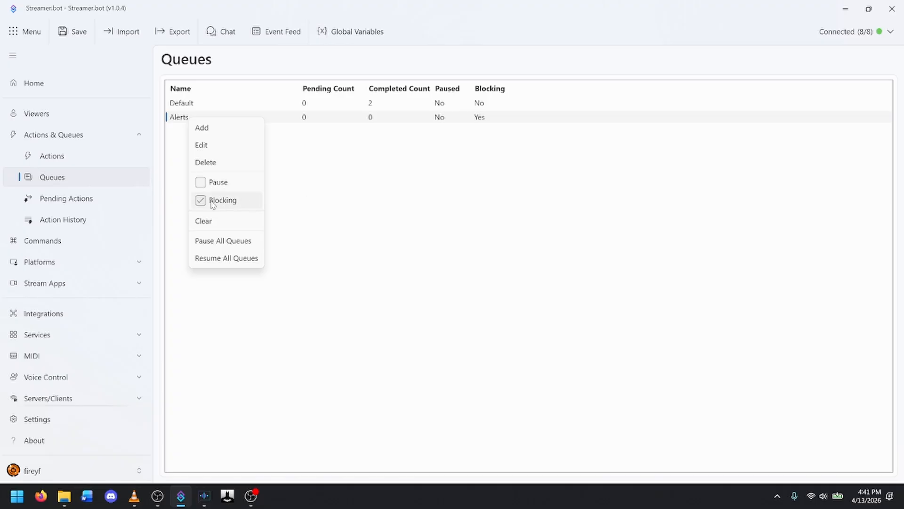
{"action": "left_click", "coordinate": [319, 215]}
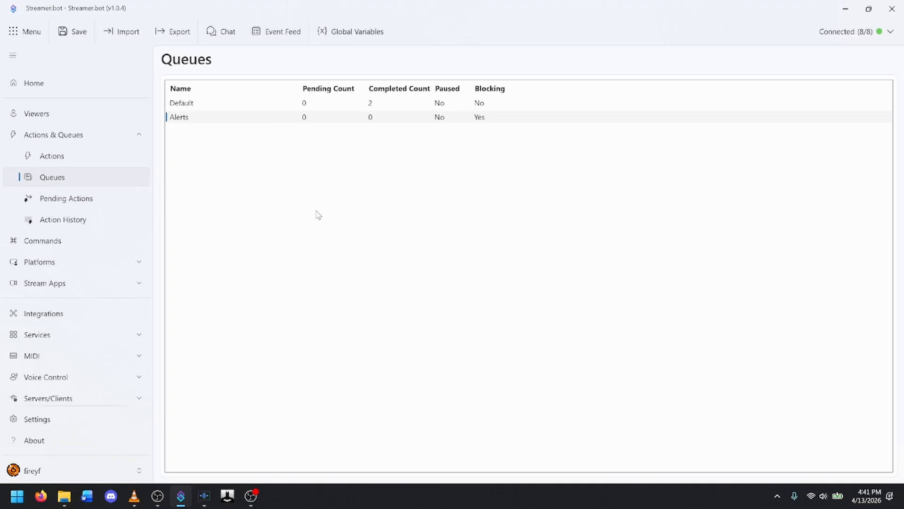
Step: Return to the actions list and browse the OBS Studio source sub-actions to Set GDI Text without adding one
{"action": "left_click", "coordinate": [72, 161]}
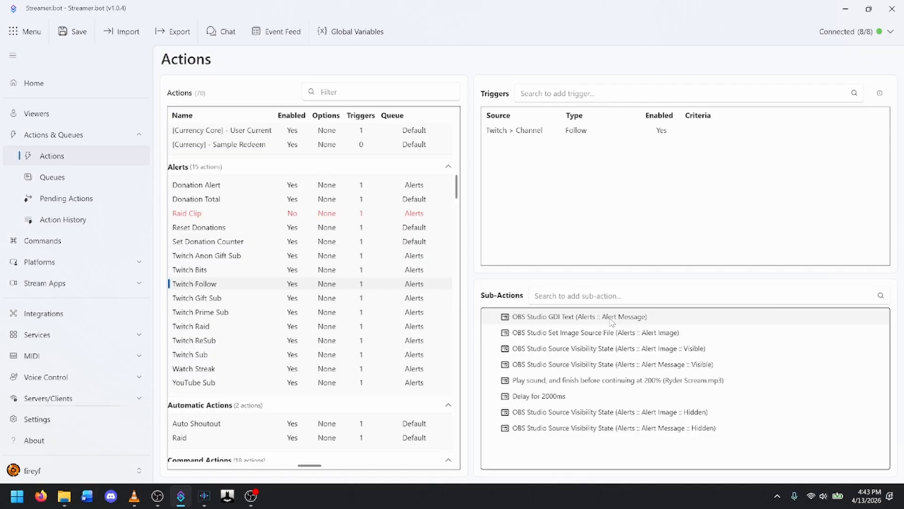
{"action": "right_click", "coordinate": [760, 321]}
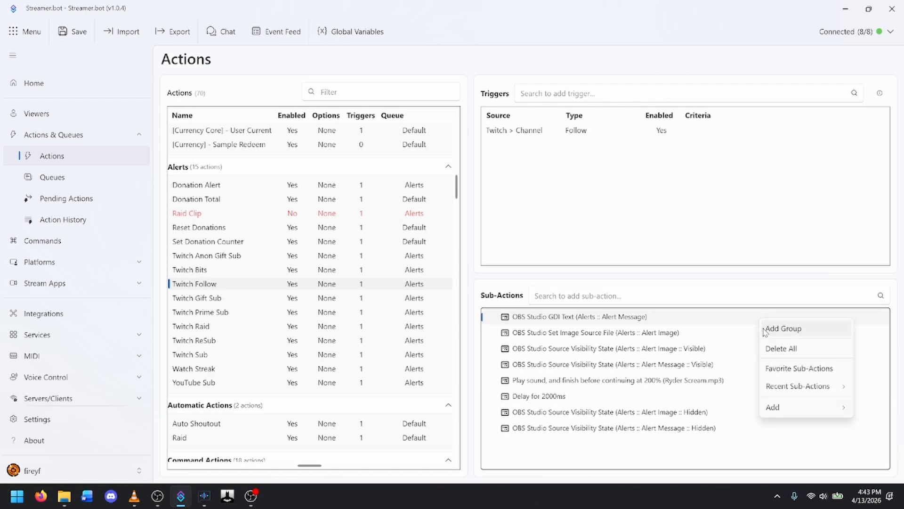
{"action": "mouse_move", "coordinate": [780, 409]}
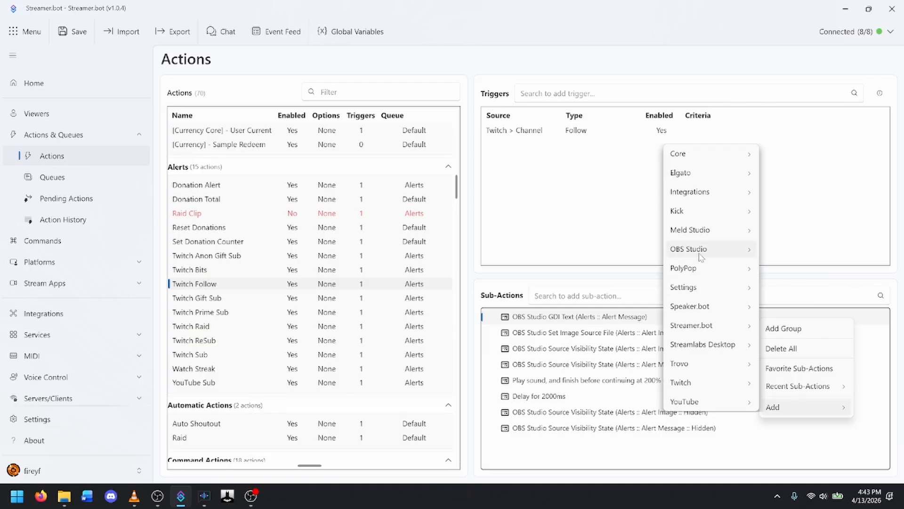
{"action": "mouse_move", "coordinate": [700, 256]}
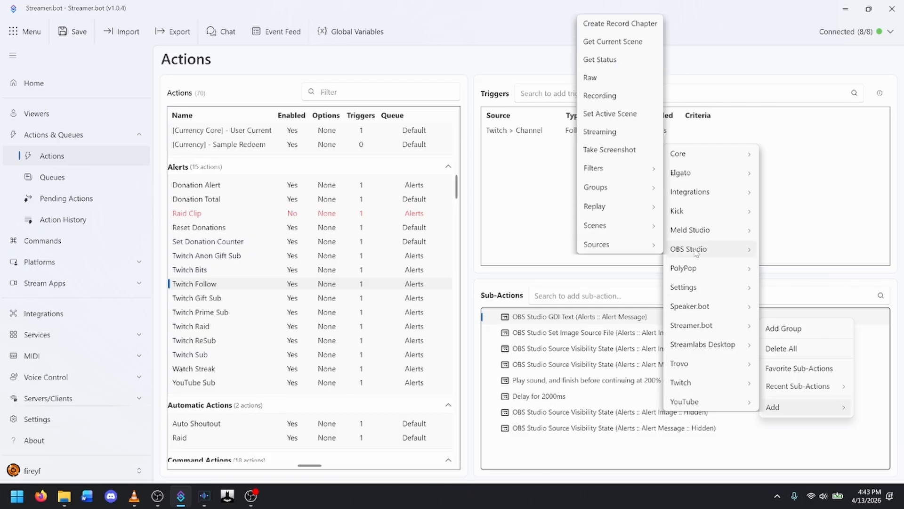
{"action": "mouse_move", "coordinate": [633, 245]}
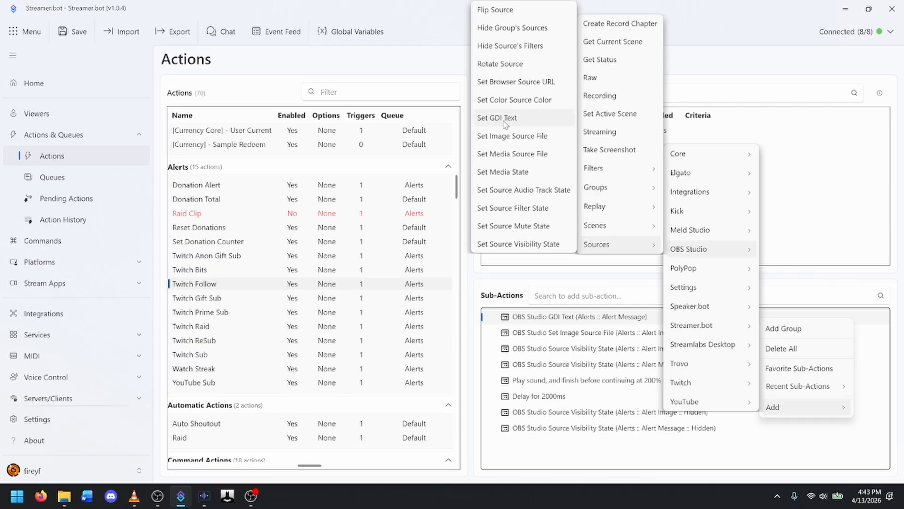
{"action": "left_click", "coordinate": [879, 335]}
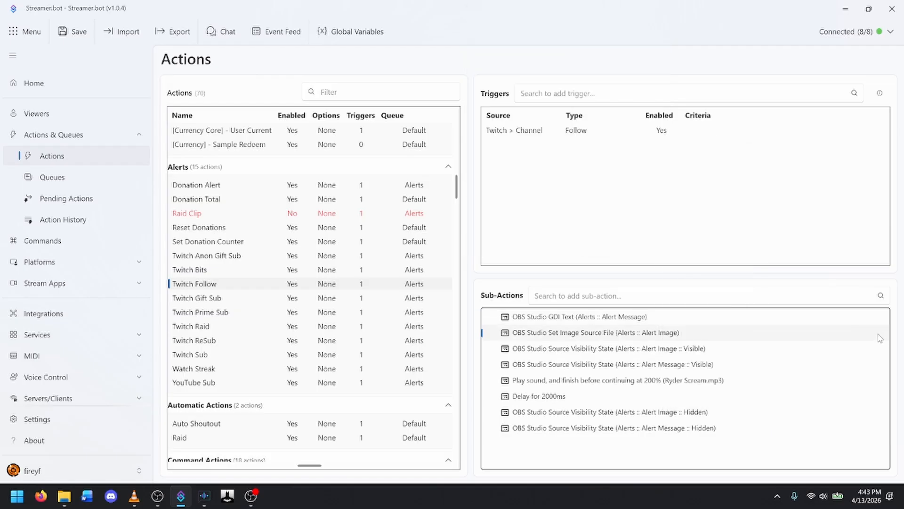
Step: Inspect the Alert Message text sub-action of Twitch Follow, highlight its %user% variable, and close it without changes
{"action": "double_click", "coordinate": [560, 322]}
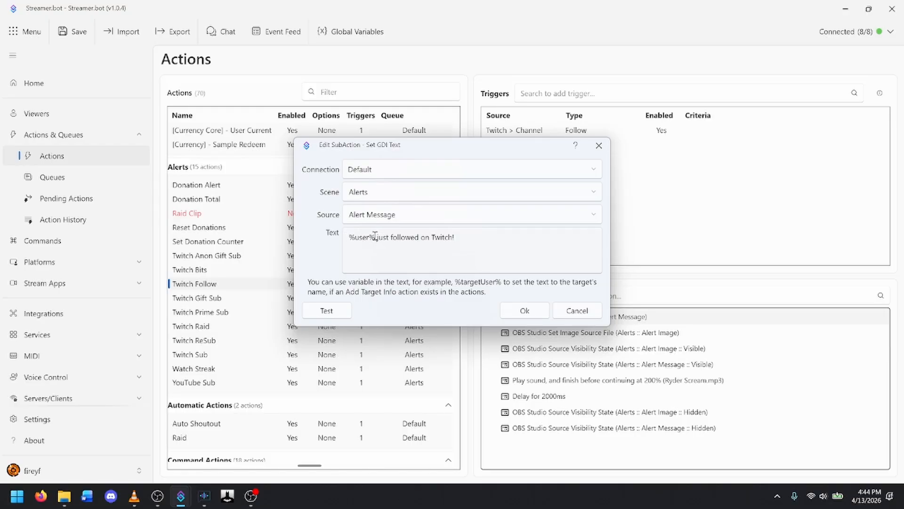
{"action": "left_click_drag", "start_coordinate": [375, 236], "coordinate": [345, 244]}
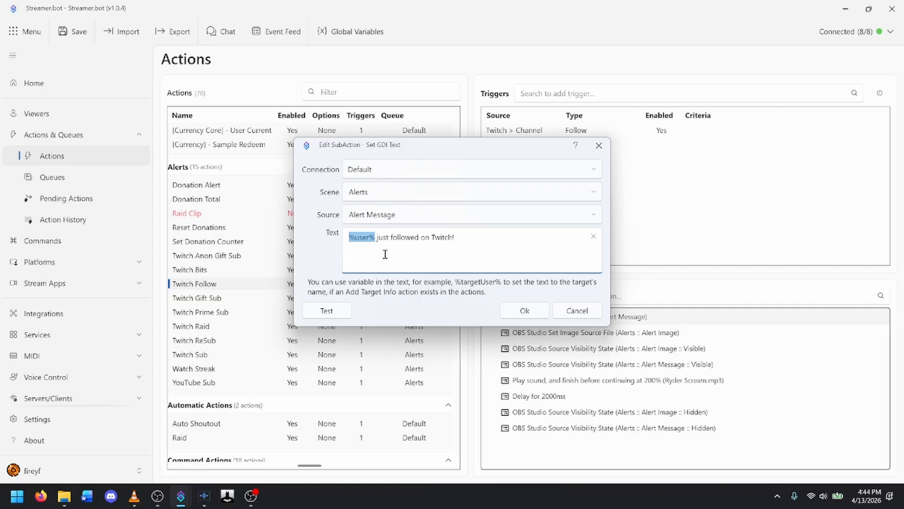
{"action": "left_click", "coordinate": [356, 241]}
{"action": "left_click", "coordinate": [582, 312]}
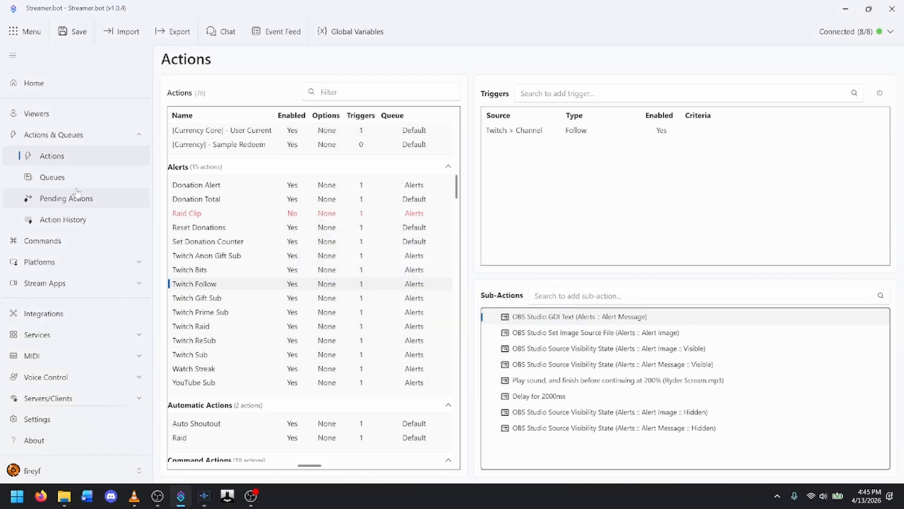
Step: Test the Follow trigger and inspect the variables of the Twitch Follow run in the action history, including user
{"action": "right_click", "coordinate": [543, 138]}
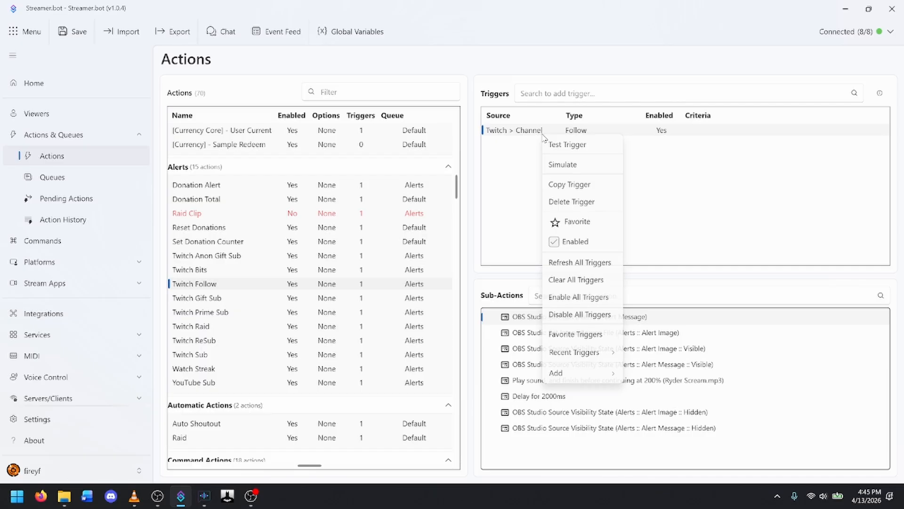
{"action": "left_click", "coordinate": [562, 146]}
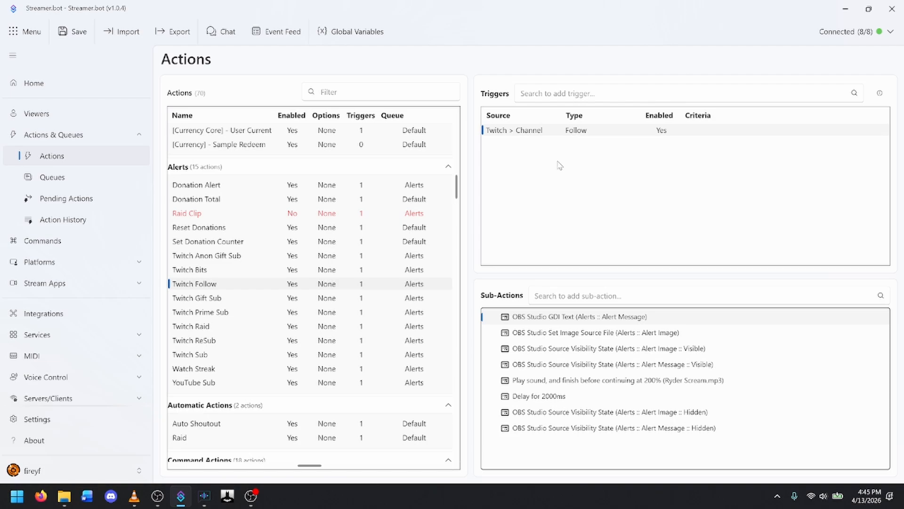
{"action": "left_click", "coordinate": [54, 221]}
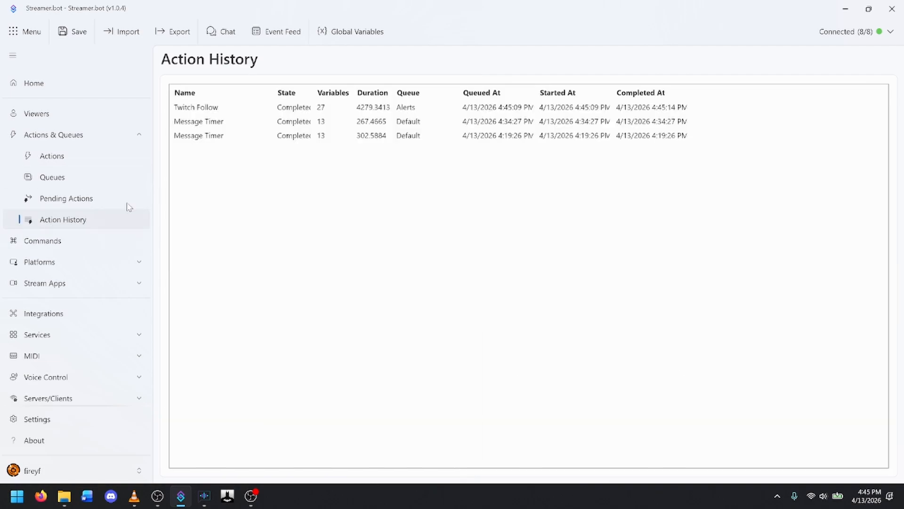
{"action": "double_click", "coordinate": [202, 112]}
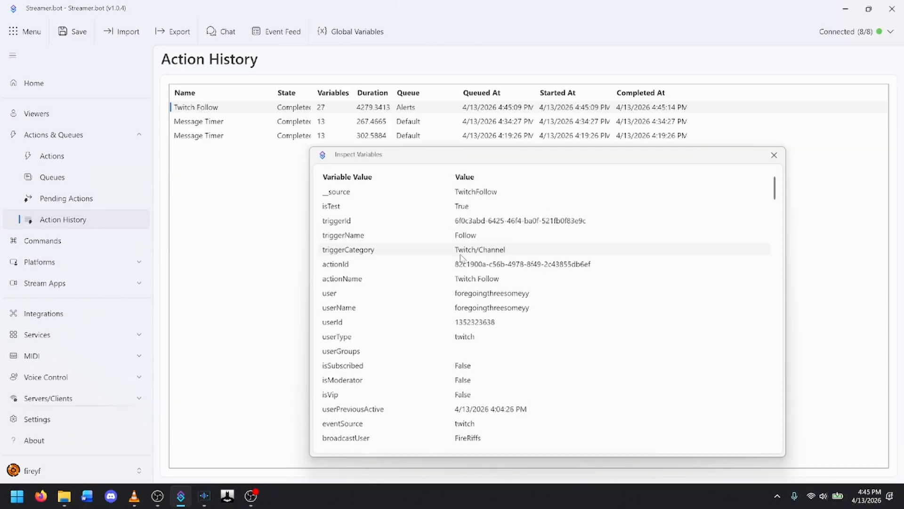
{"action": "scroll", "coordinate": [461, 269], "scroll_direction": "down", "scroll_amount": 3}
{"action": "scroll", "coordinate": [459, 274], "scroll_direction": "up", "scroll_amount": 3}
{"action": "left_click", "coordinate": [332, 297]}
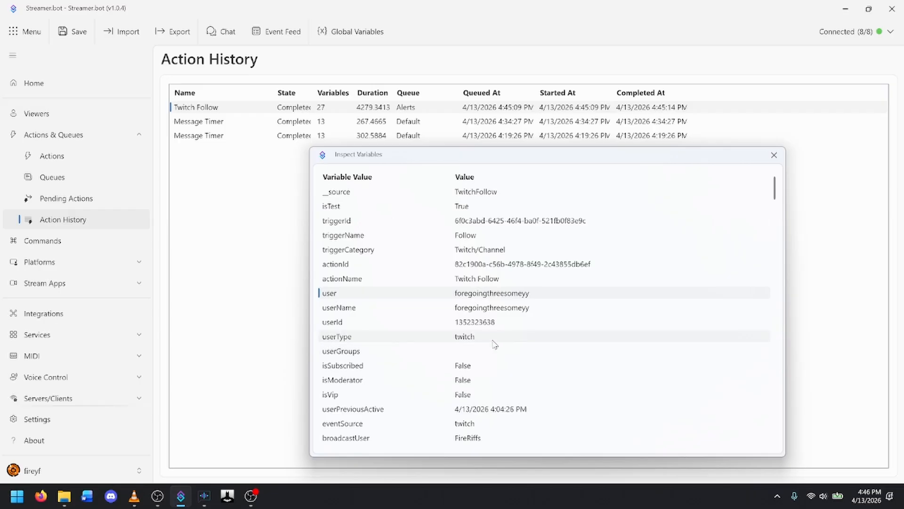
{"action": "scroll", "coordinate": [494, 345], "scroll_direction": "down", "scroll_amount": 3}
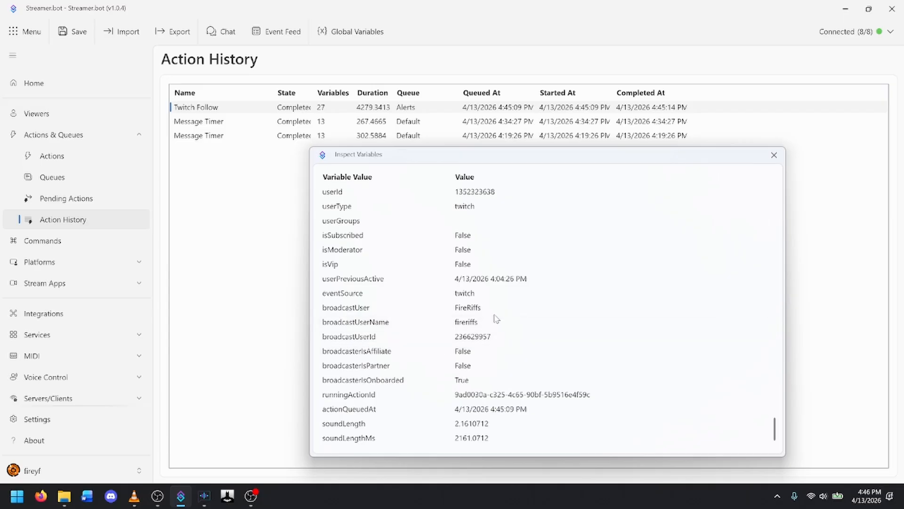
{"action": "scroll", "coordinate": [497, 327], "scroll_direction": "up", "scroll_amount": 3}
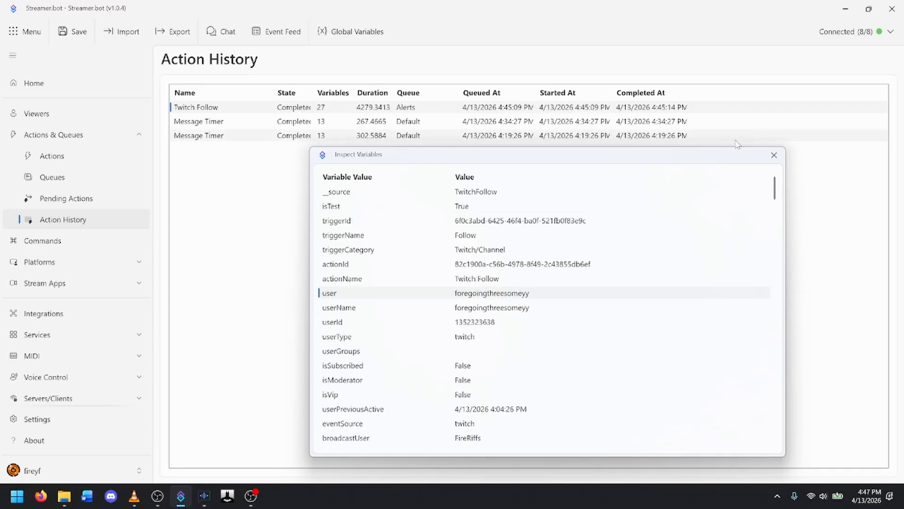
{"action": "left_click", "coordinate": [774, 155]}
Step: Return to the Twitch Follow action, review its Set GDI Text message once more, and close it without changes
{"action": "left_click", "coordinate": [65, 157]}
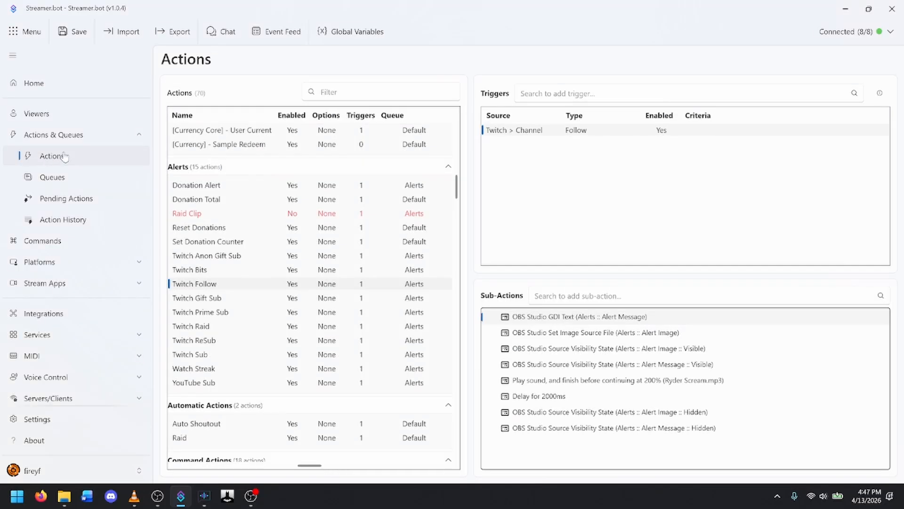
{"action": "double_click", "coordinate": [568, 320]}
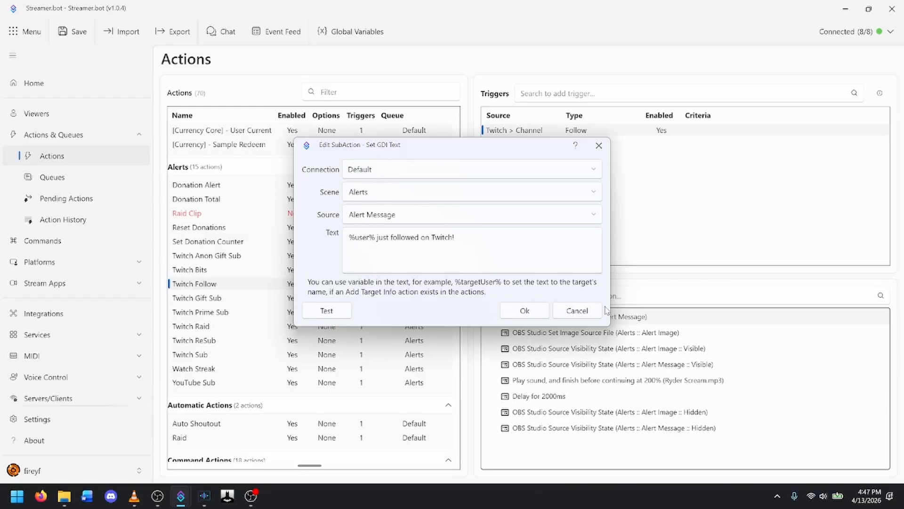
{"action": "left_click", "coordinate": [591, 314]}
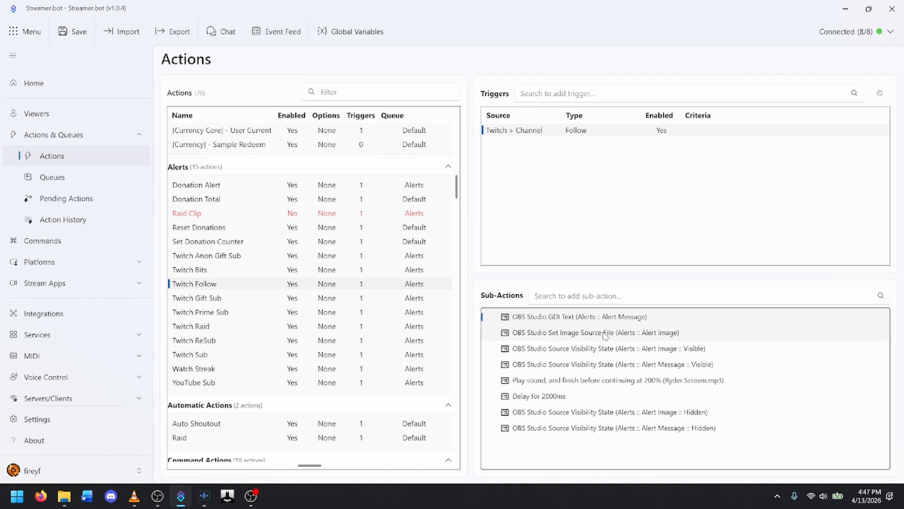
Step: Browse the OBS Studio source sub-actions to Set Image Source File without adding one, and review Twitch Follow's existing Alert Image file sub-action
{"action": "right_click", "coordinate": [772, 337]}
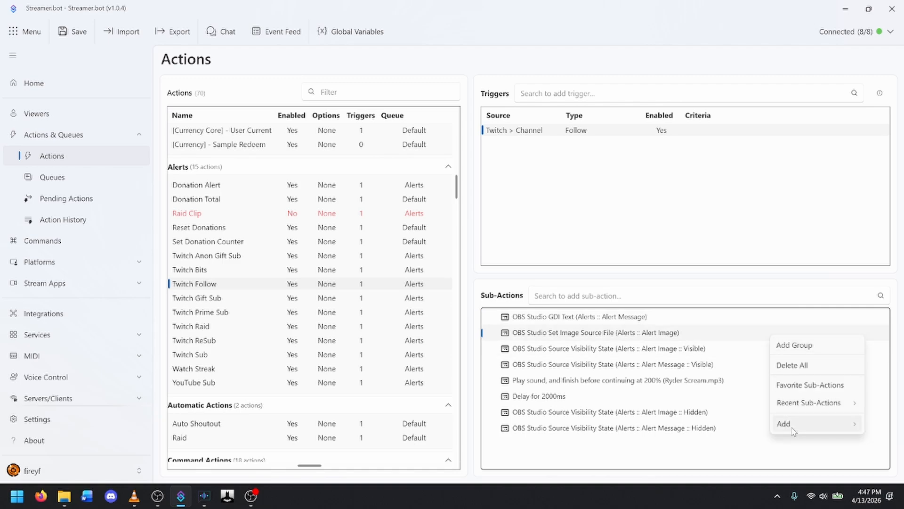
{"action": "mouse_move", "coordinate": [794, 431]}
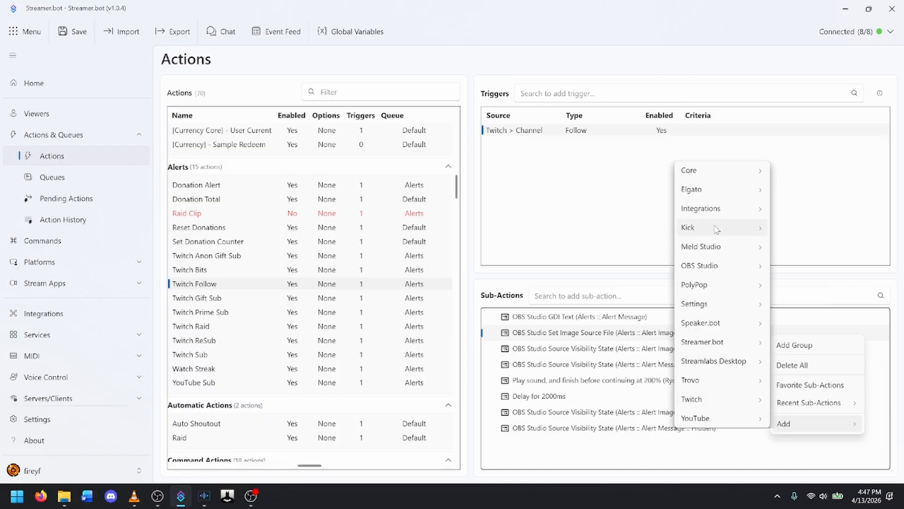
{"action": "mouse_move", "coordinate": [708, 270]}
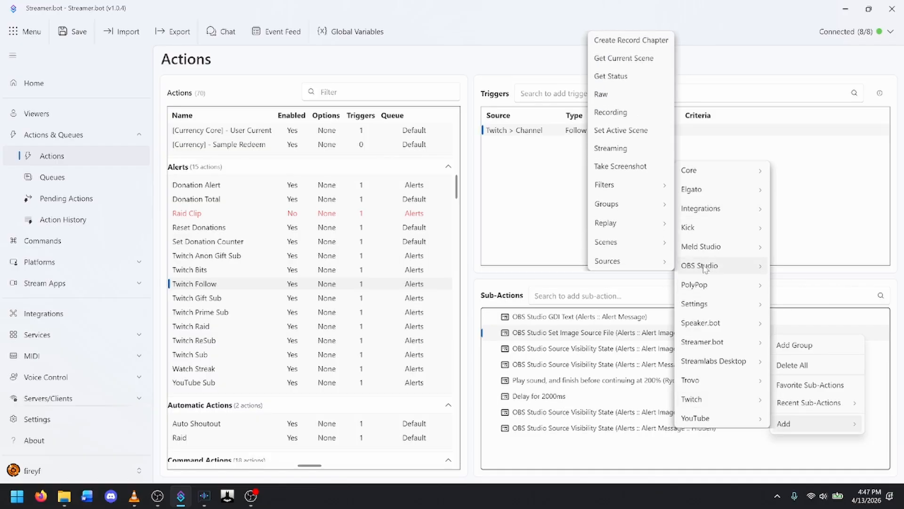
{"action": "mouse_move", "coordinate": [636, 264]}
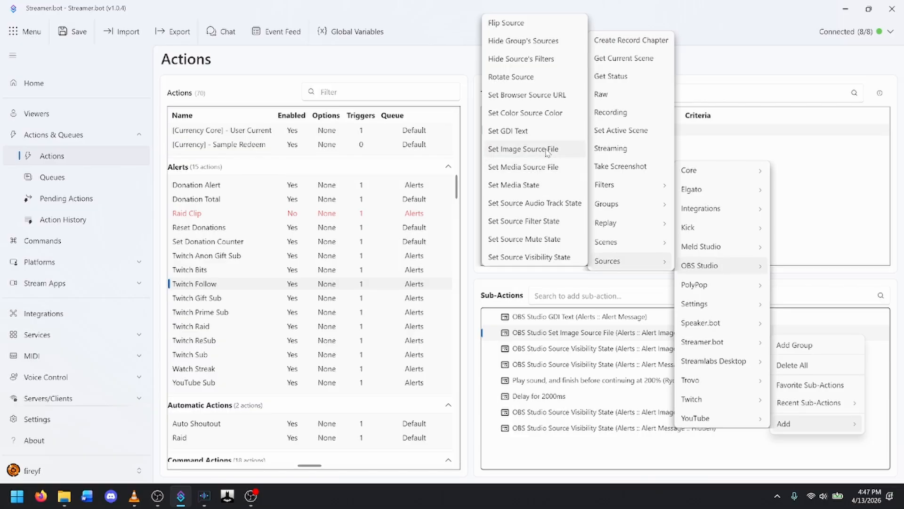
{"action": "left_click", "coordinate": [829, 193]}
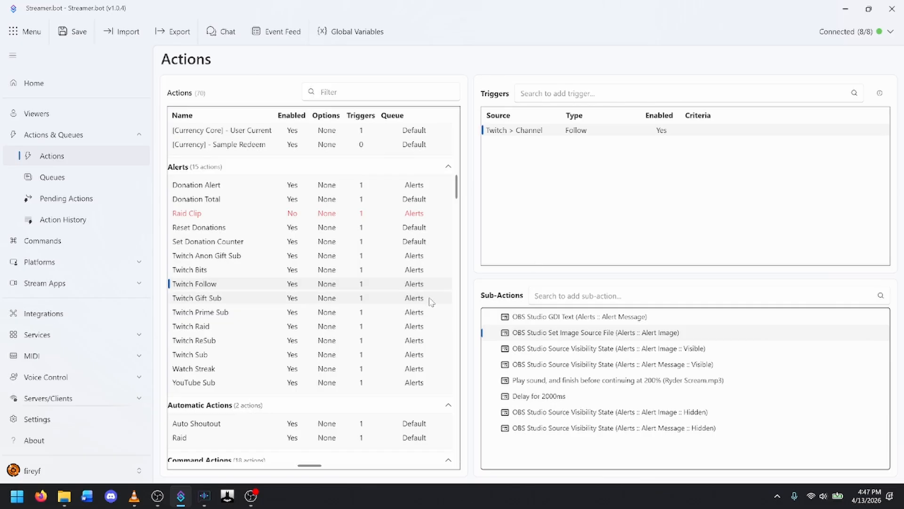
{"action": "double_click", "coordinate": [594, 335]}
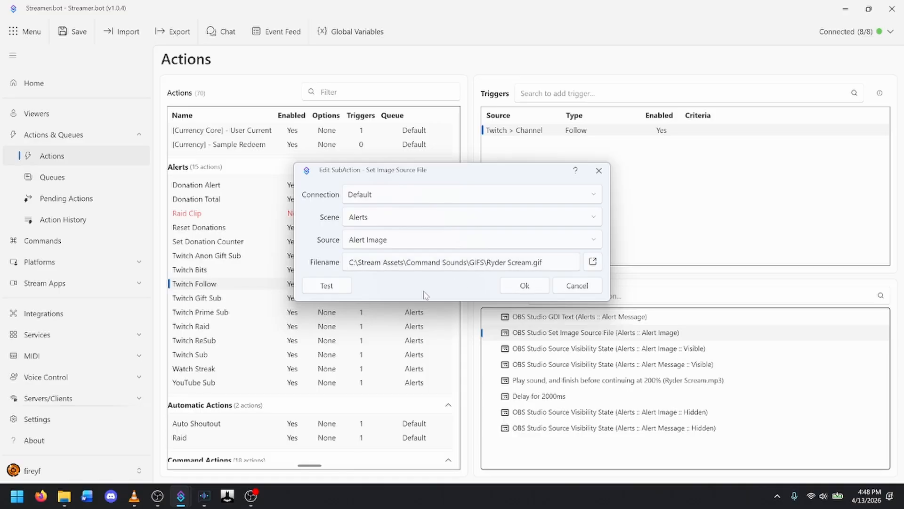
{"action": "left_click", "coordinate": [525, 286]}
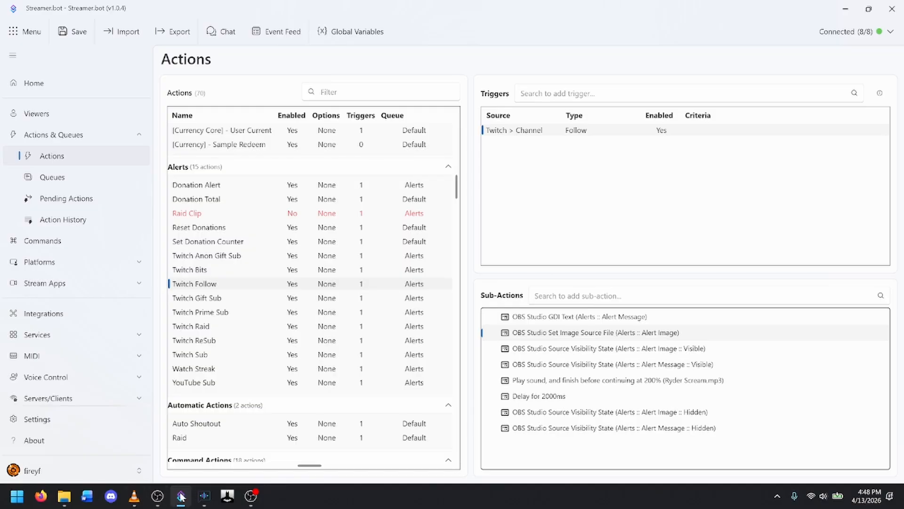
Step: Switch to OBS to look at the sources of the Alerts scene, and return to the Twitch Follow action in Streamer.bot
{"action": "left_click", "coordinate": [158, 500]}
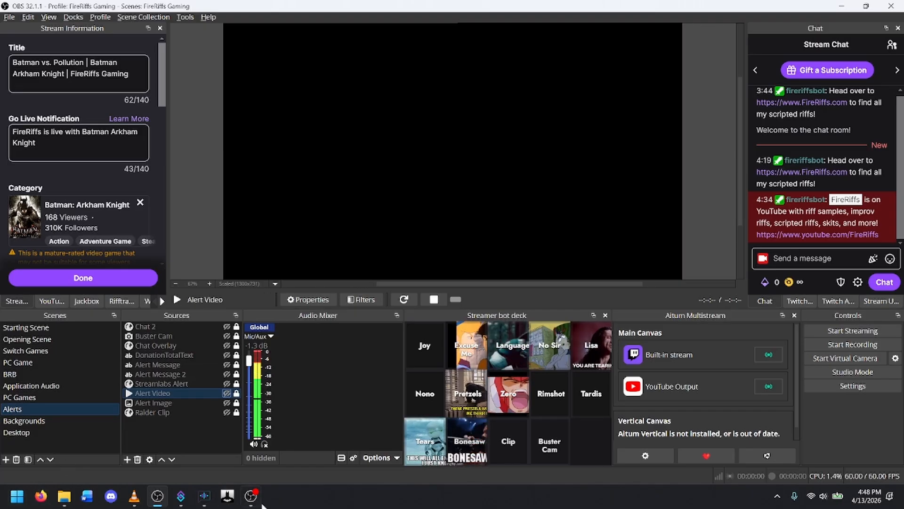
{"action": "mouse_move", "coordinate": [251, 502]}
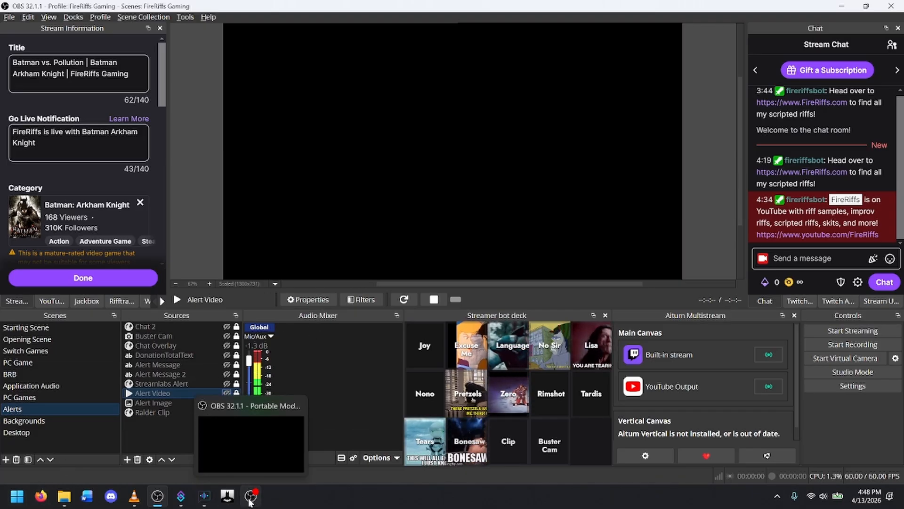
{"action": "left_click", "coordinate": [180, 495]}
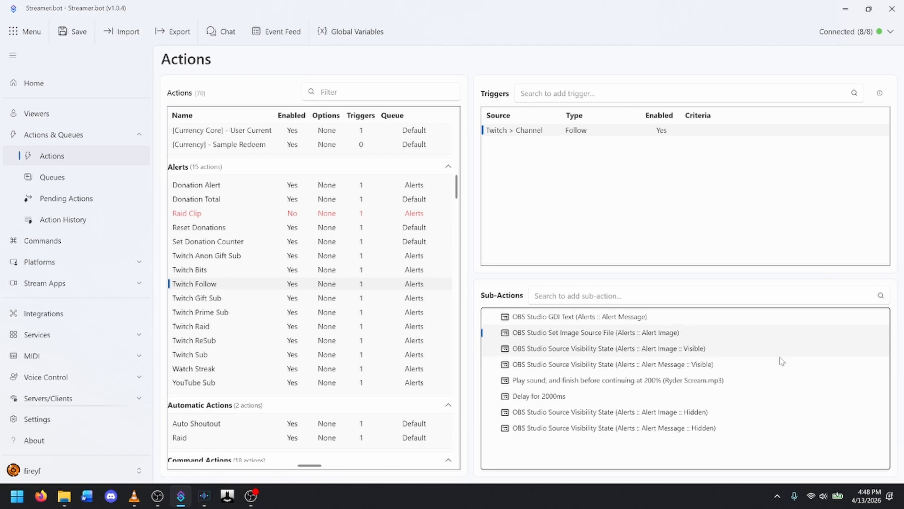
Step: Browse the OBS Studio source sub-actions for Set Source Visibility State without adding one
{"action": "right_click", "coordinate": [748, 350]}
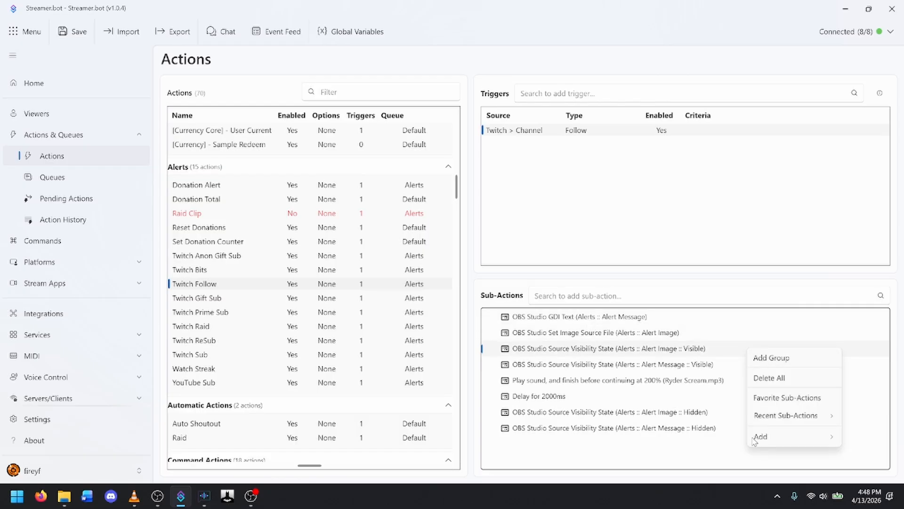
{"action": "mouse_move", "coordinate": [755, 439]}
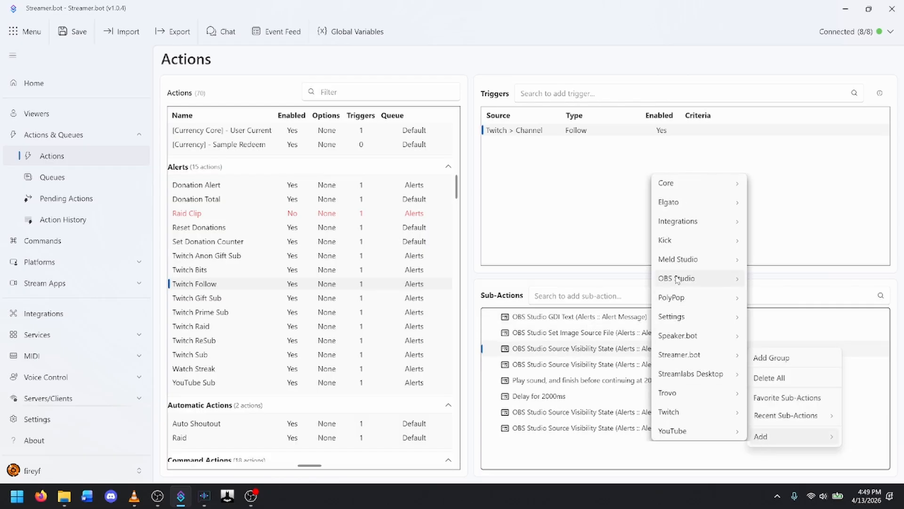
{"action": "mouse_move", "coordinate": [677, 280]}
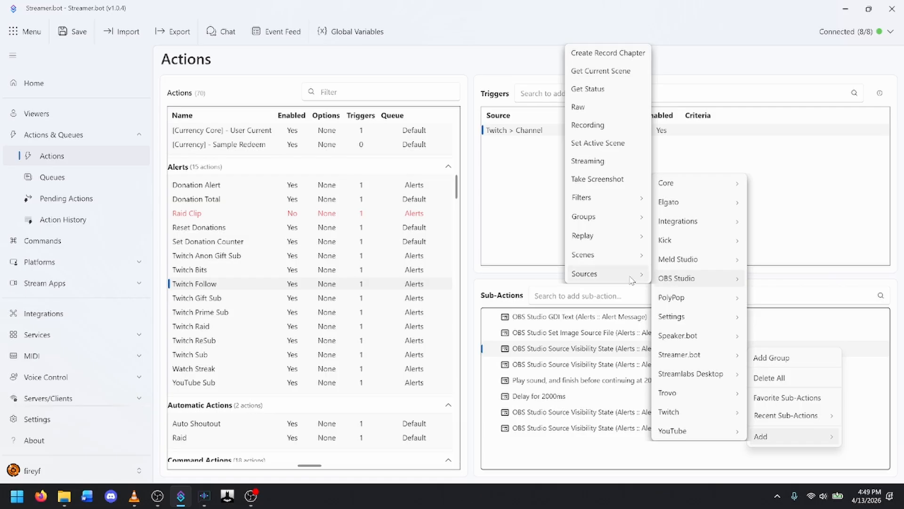
{"action": "mouse_move", "coordinate": [631, 280]}
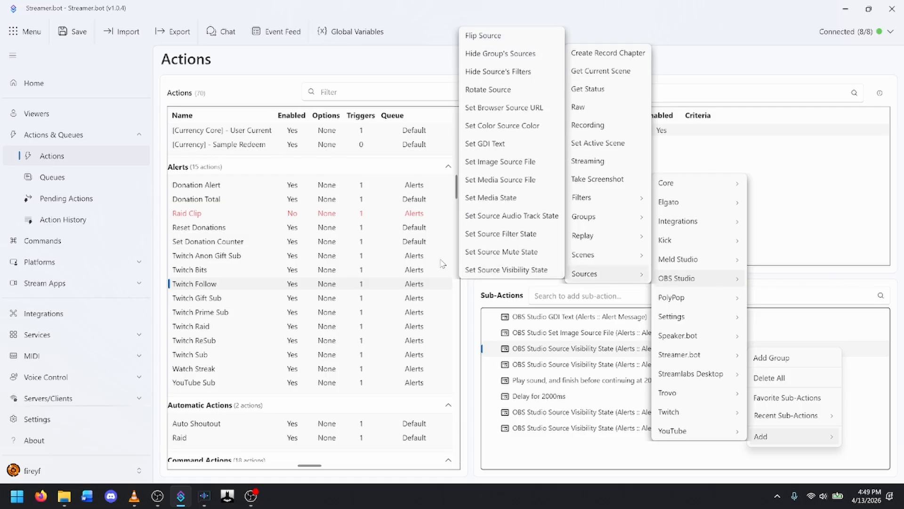
{"action": "left_click", "coordinate": [815, 319]}
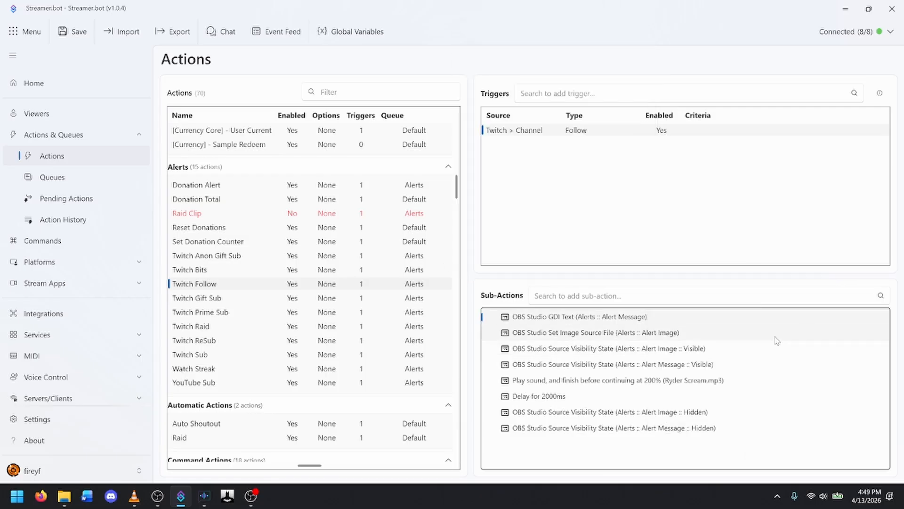
Step: Review the sub-actions that make Alert Image and Alert Message visible, and close both without changes
{"action": "double_click", "coordinate": [615, 350]}
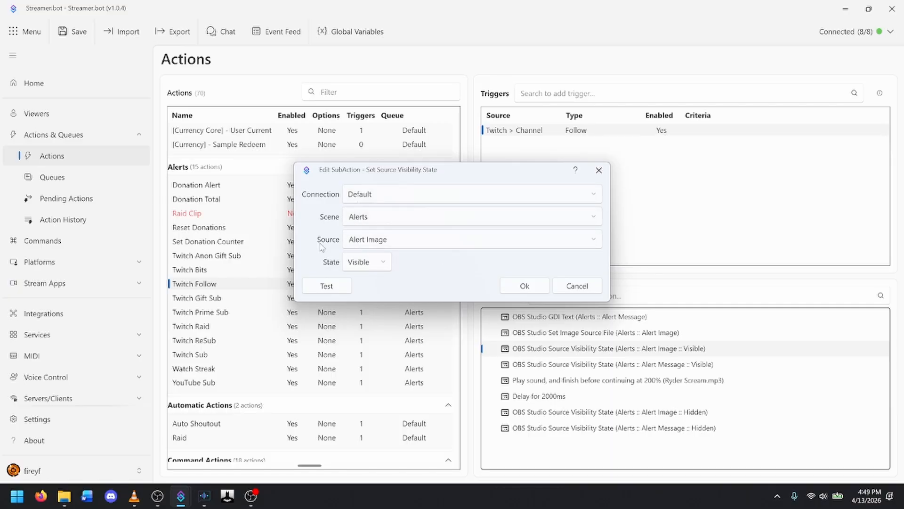
{"action": "left_click", "coordinate": [589, 289]}
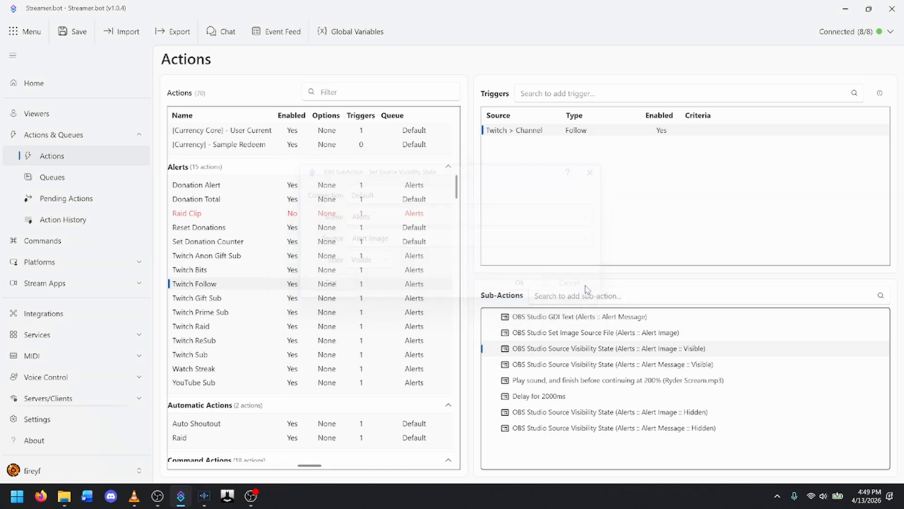
{"action": "double_click", "coordinate": [610, 368]}
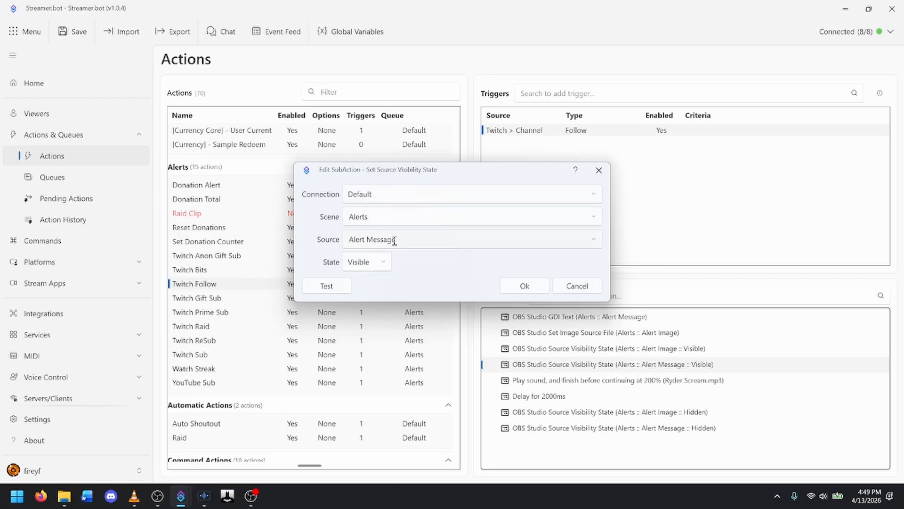
{"action": "left_click", "coordinate": [577, 286]}
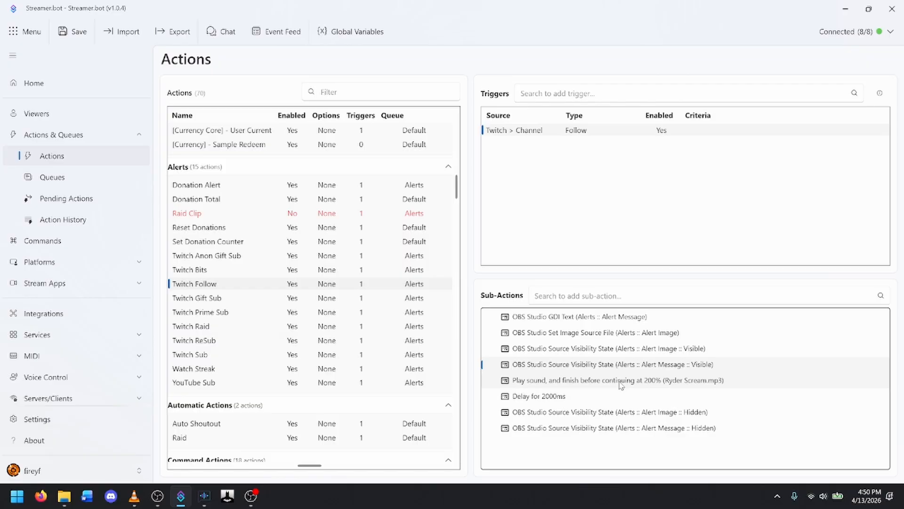
Step: Browse the core Sounds sub-actions, including Play Sound, without adding one
{"action": "right_click", "coordinate": [790, 380]}
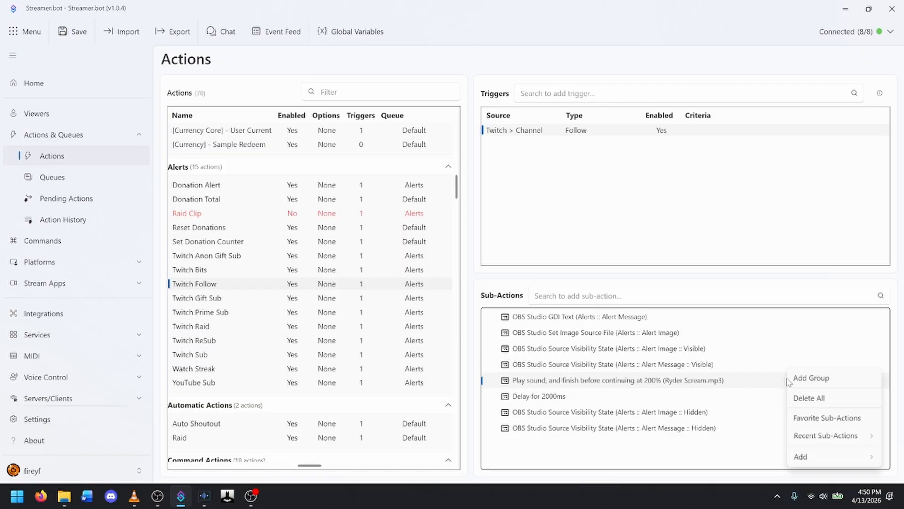
{"action": "mouse_move", "coordinate": [818, 456]}
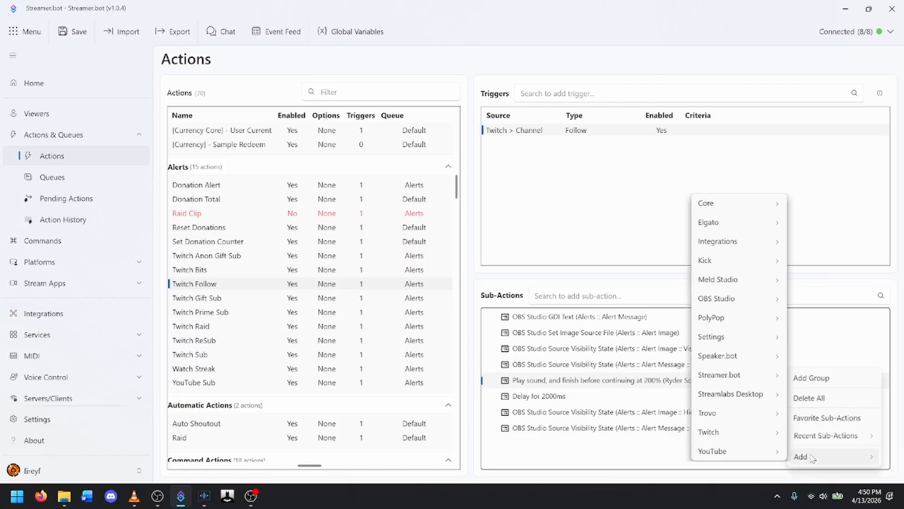
{"action": "mouse_move", "coordinate": [728, 204]}
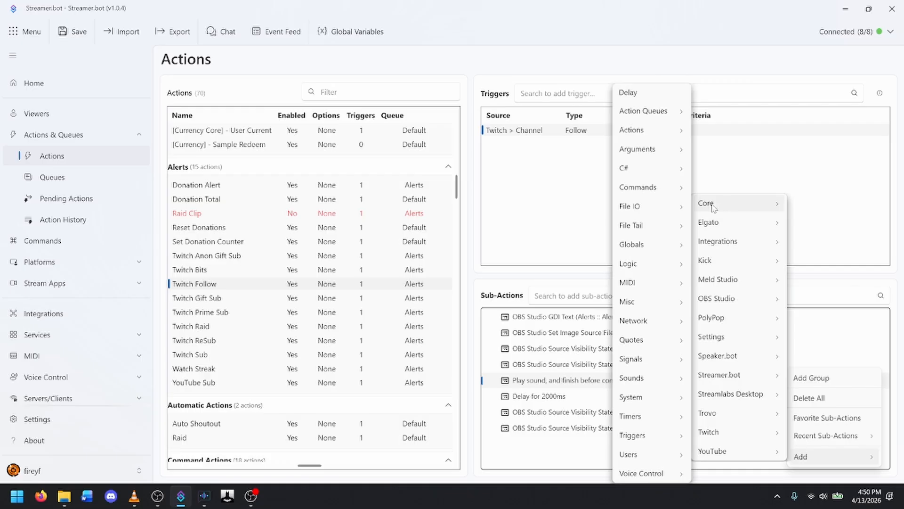
{"action": "mouse_move", "coordinate": [665, 382]}
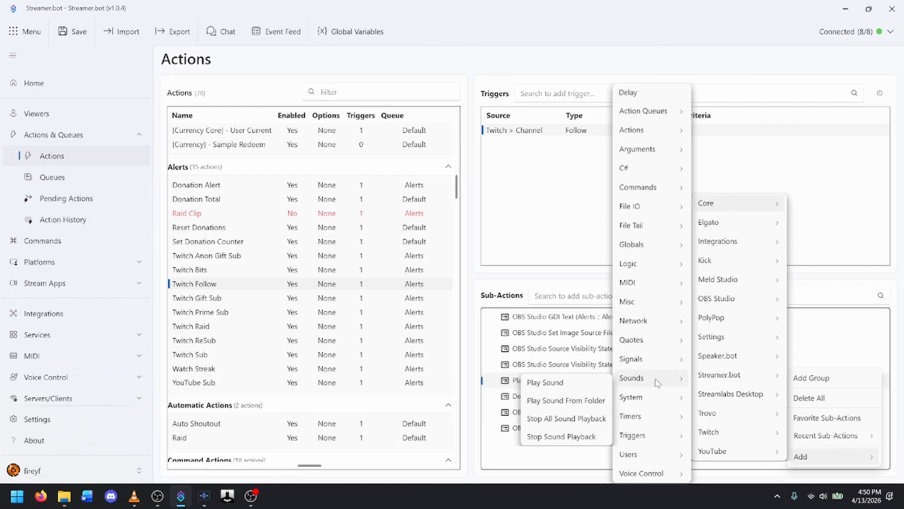
{"action": "left_click", "coordinate": [862, 338]}
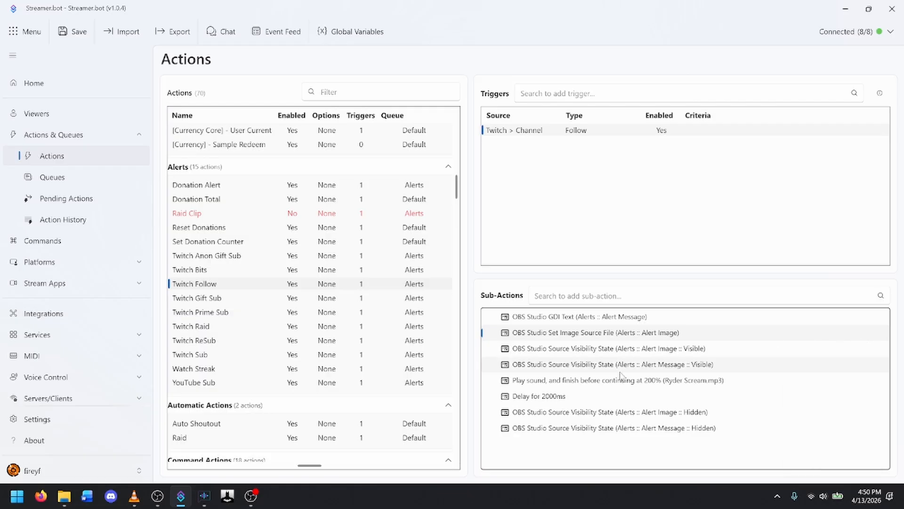
Step: Inspect the Play Sound sub-action for Ryder Scream.mp3, test its playback, and close it without changes
{"action": "left_click", "coordinate": [616, 385]}
{"action": "double_click", "coordinate": [615, 385]}
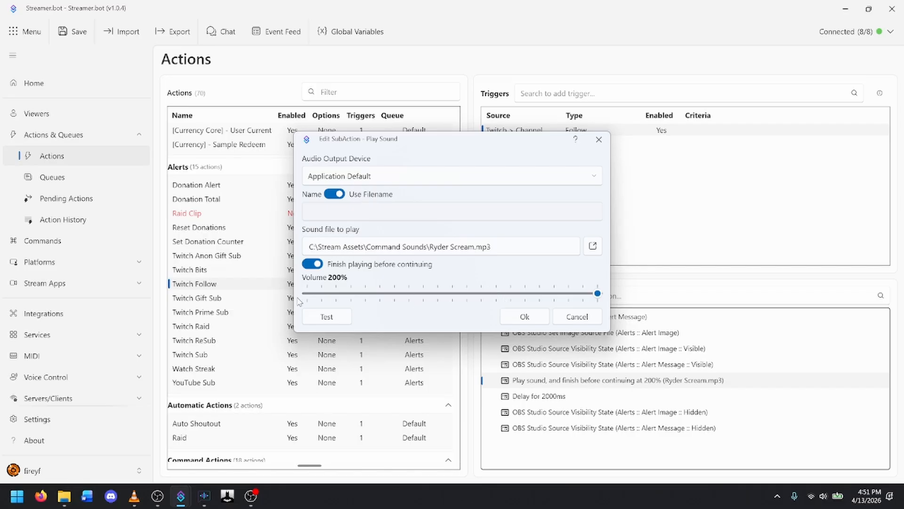
{"action": "left_click", "coordinate": [333, 319]}
{"action": "left_click", "coordinate": [583, 320]}
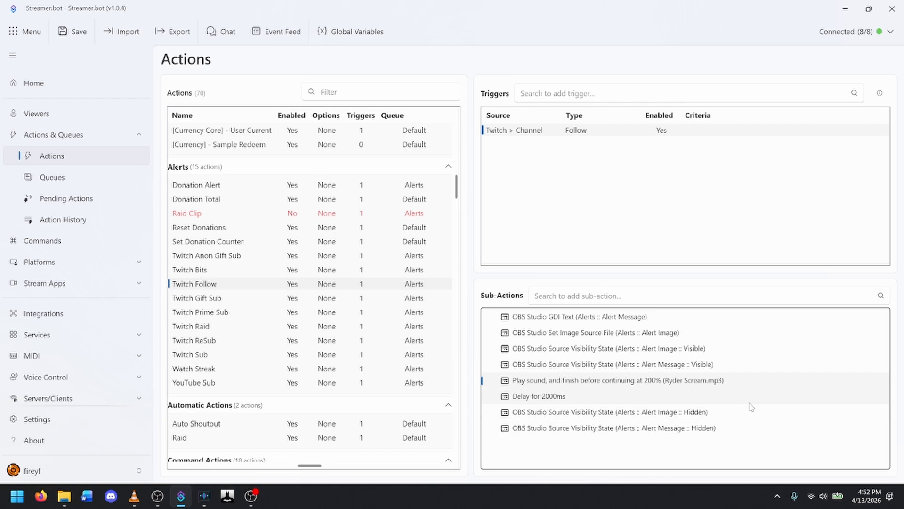
Step: Browse the core sub-actions to find Delay without adding one
{"action": "right_click", "coordinate": [774, 400]}
{"action": "mouse_move", "coordinate": [794, 387]}
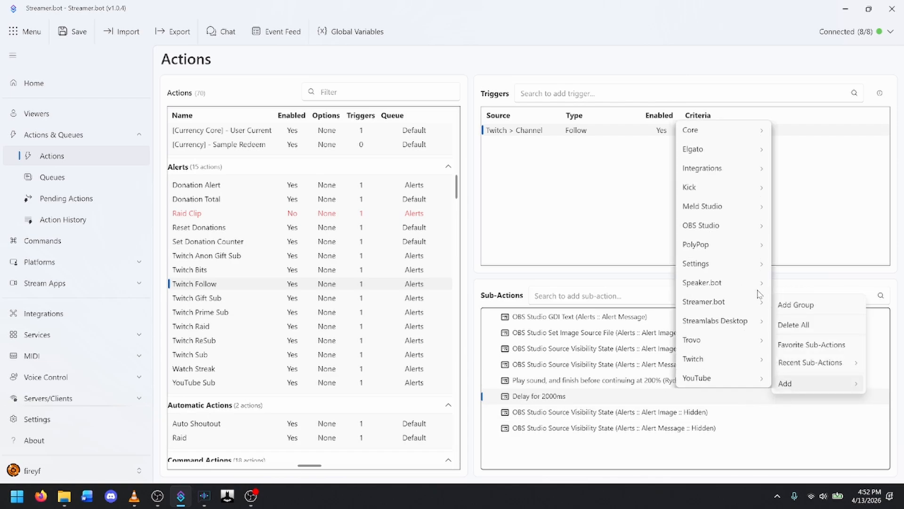
{"action": "mouse_move", "coordinate": [707, 130]}
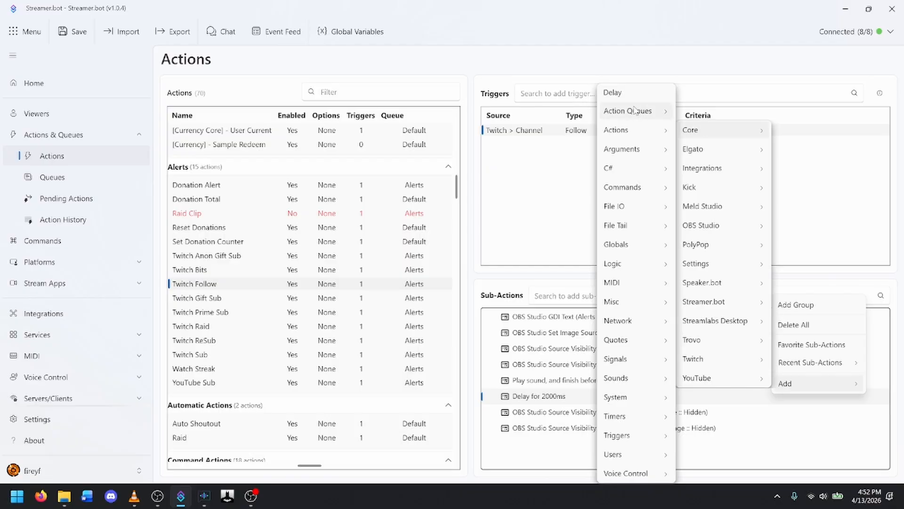
{"action": "left_click", "coordinate": [773, 70]}
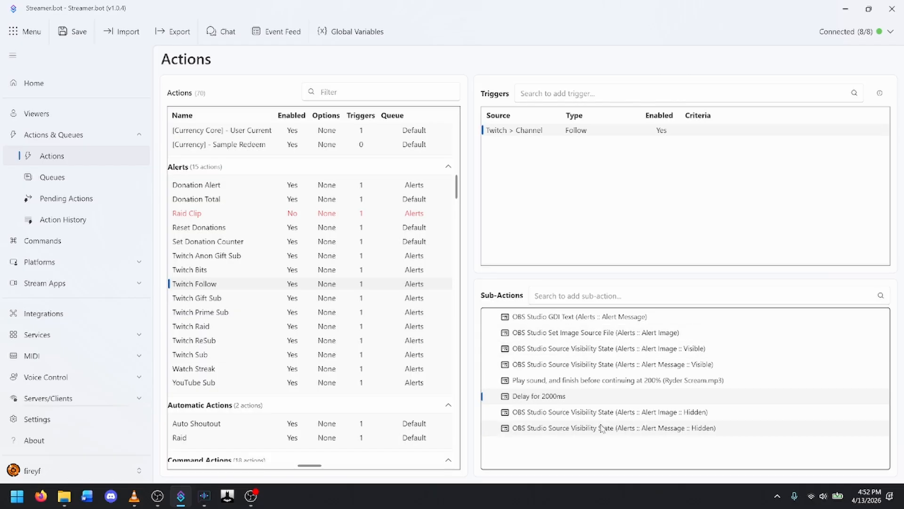
Step: Copy the Alert Image Set Image Source File sub-action and show the Paste Sub-Action option without pasting it
{"action": "right_click", "coordinate": [612, 332]}
{"action": "right_click", "coordinate": [590, 333]}
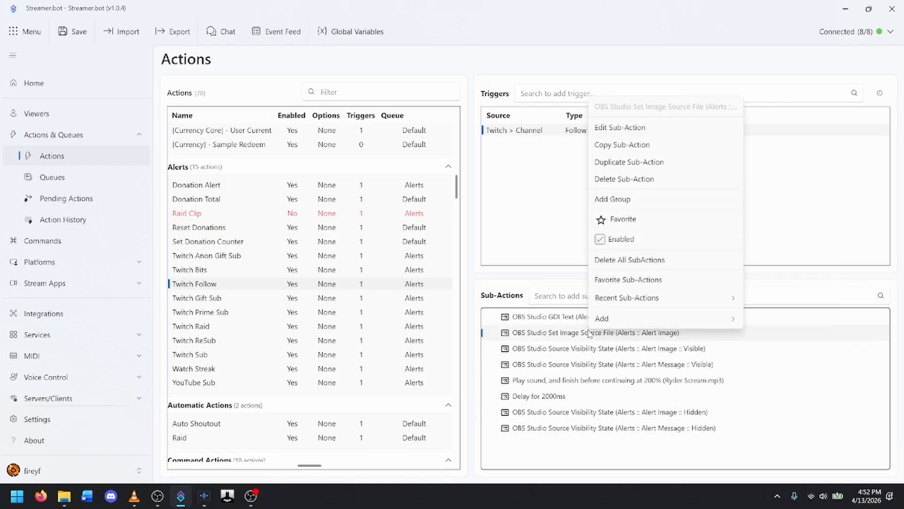
{"action": "left_click", "coordinate": [632, 144]}
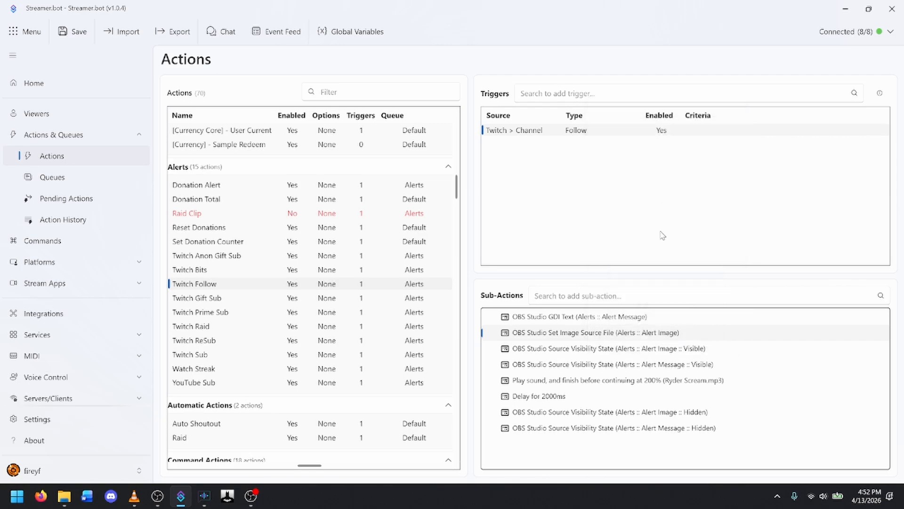
{"action": "right_click", "coordinate": [742, 414]}
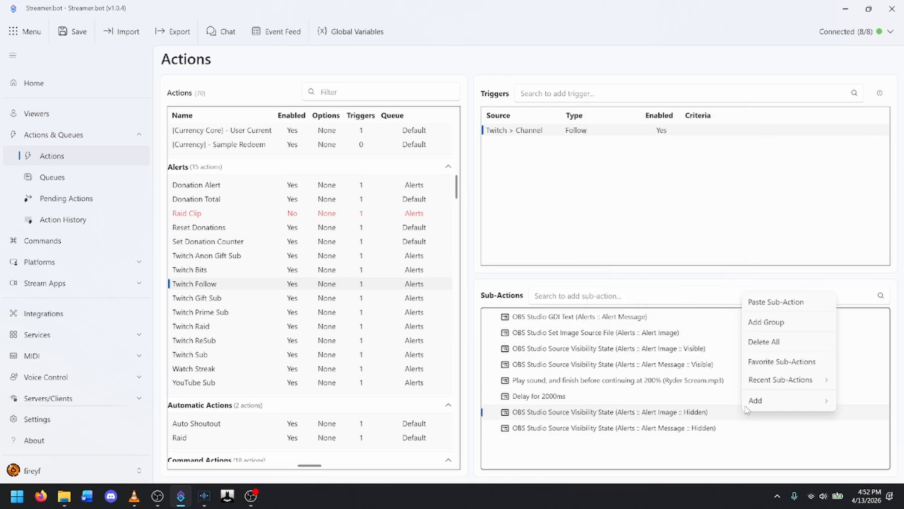
{"action": "left_click", "coordinate": [693, 451]}
Step: Inspect the visibility sub-action that sets Alert Image to Hidden, and close it without changes
{"action": "double_click", "coordinate": [678, 414]}
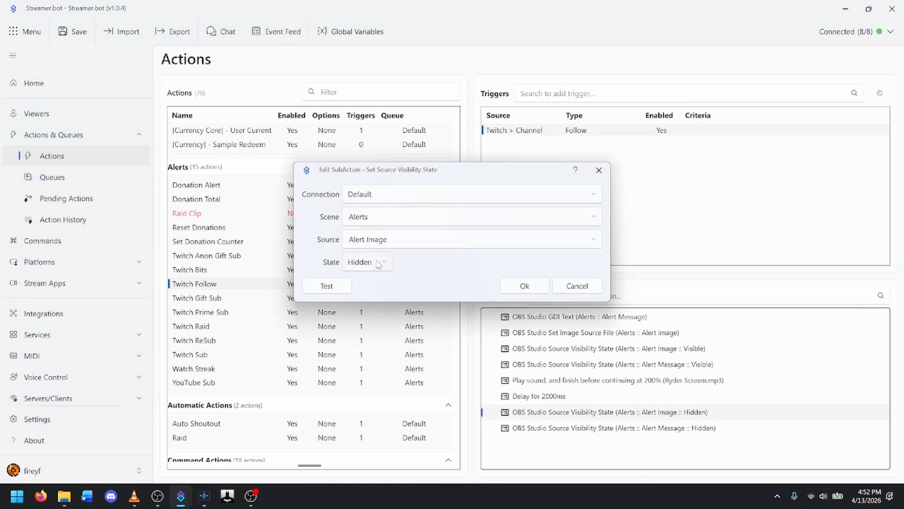
{"action": "left_click", "coordinate": [576, 287]}
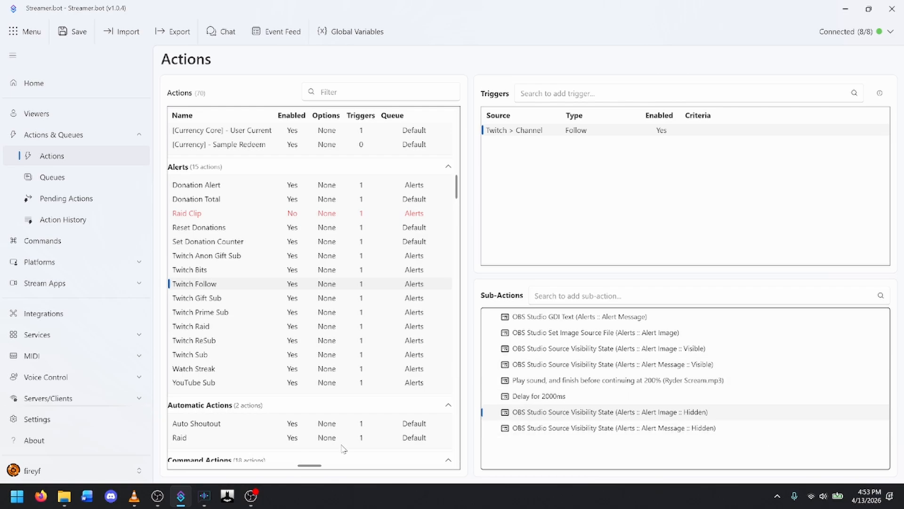
Step: Open the simulated event for the Twitch Follow trigger, view its User option, and cancel it
{"action": "mouse_move", "coordinate": [72, 494]}
{"action": "right_click", "coordinate": [522, 131]}
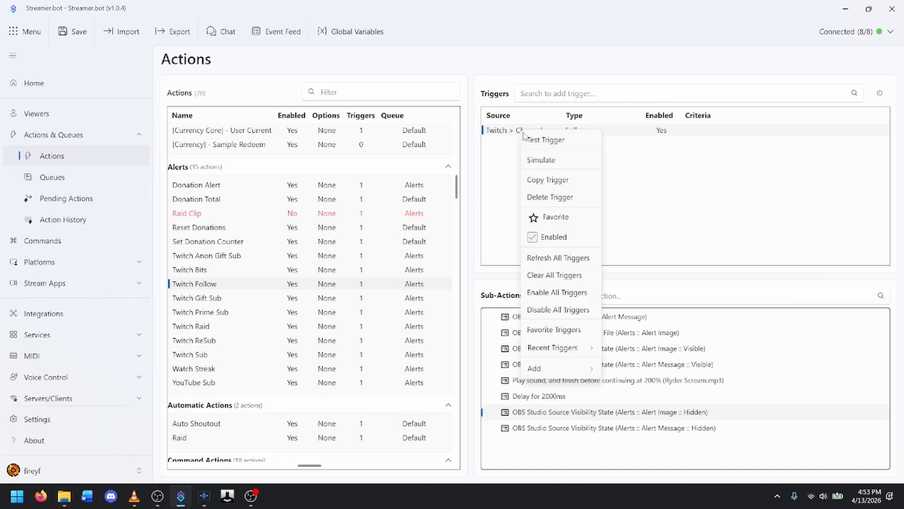
{"action": "left_click", "coordinate": [546, 161]}
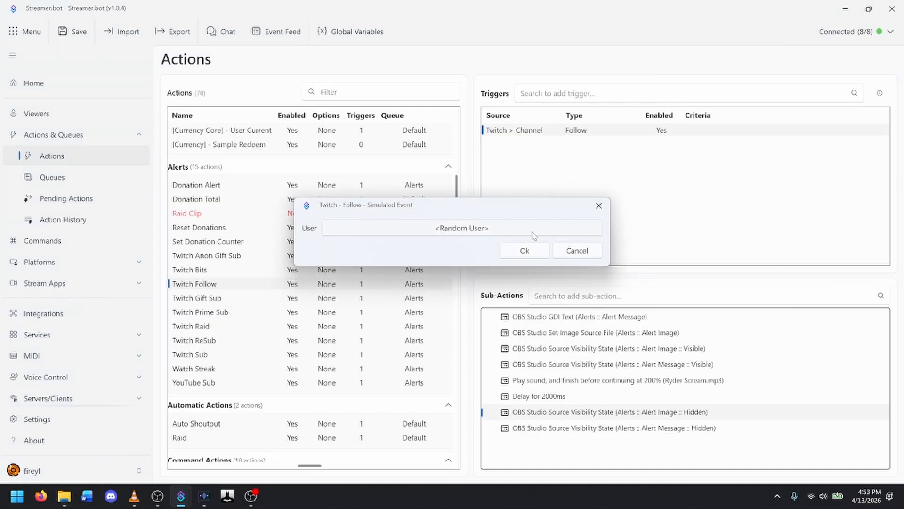
{"action": "left_click", "coordinate": [583, 251]}
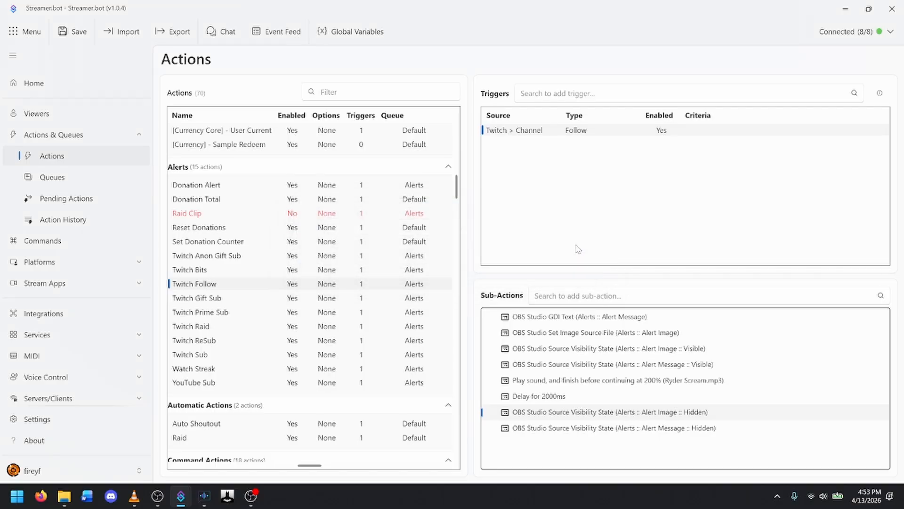
Step: Run a test of the Twitch Follow trigger, switch to OBS to watch the alert, and return to Streamer.bot
{"action": "right_click", "coordinate": [544, 131]}
{"action": "left_click", "coordinate": [555, 141]}
{"action": "key", "text": "alt+Tab"}
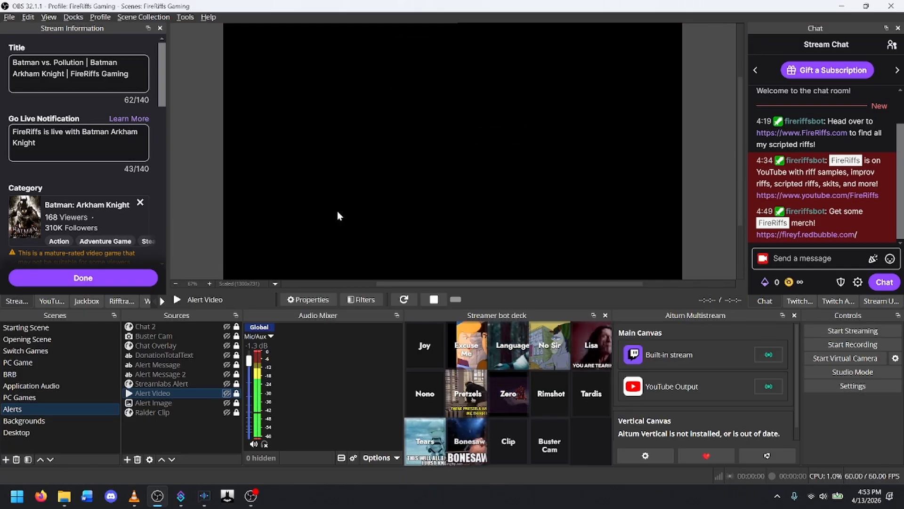
{"action": "key", "text": "alt+Tab"}
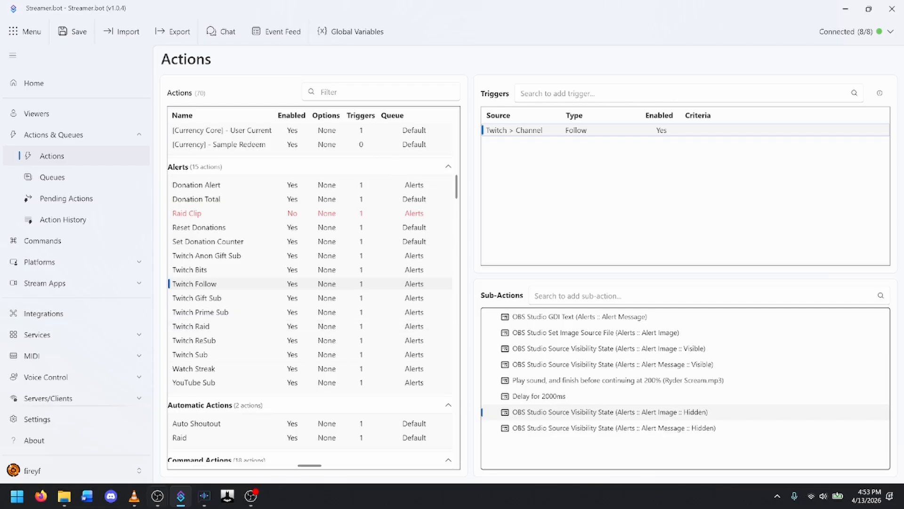
{"action": "left_click", "coordinate": [251, 495]}
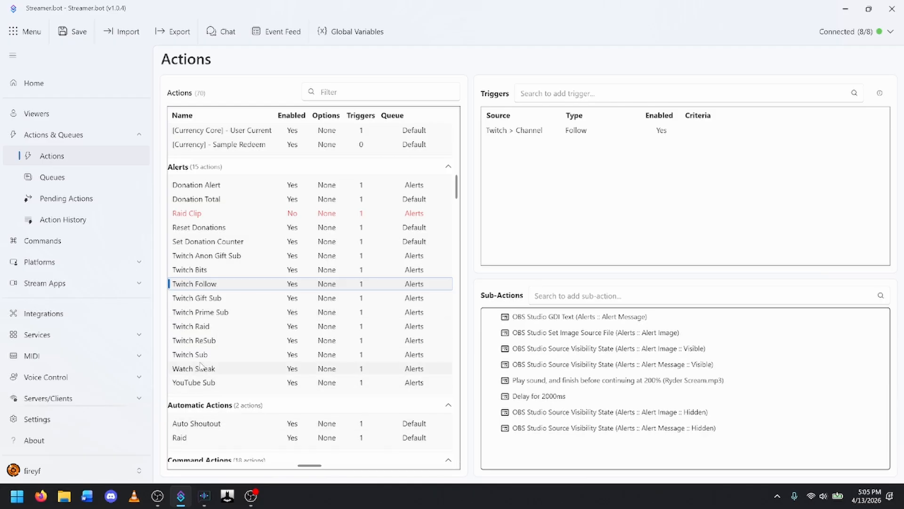
Step: Select the Twitch Bits action, look through the queue choices for a new action in the Alerts group, and cancel without creating it
{"action": "left_click", "coordinate": [194, 272]}
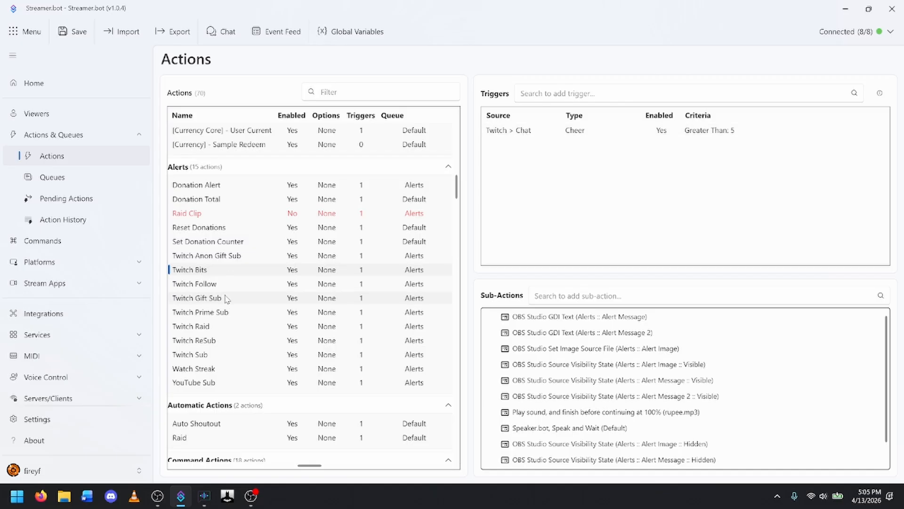
{"action": "right_click", "coordinate": [210, 273]}
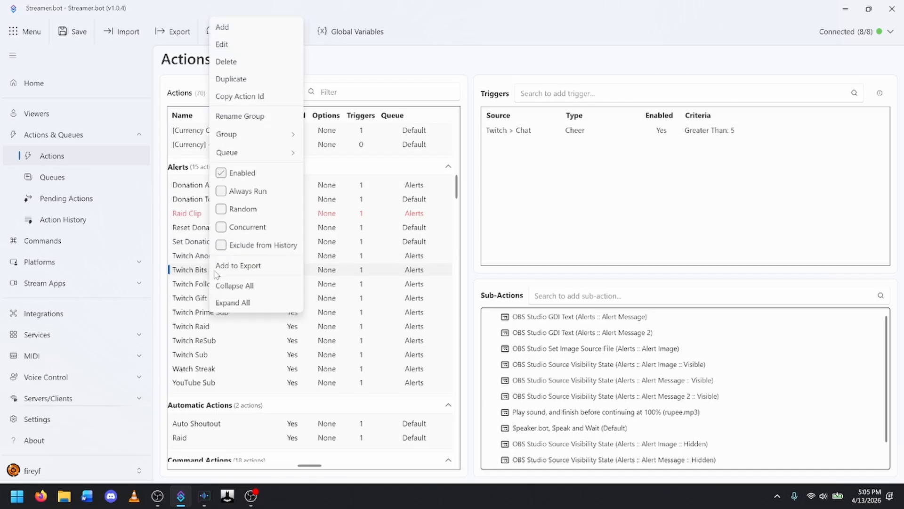
{"action": "left_click", "coordinate": [251, 33]}
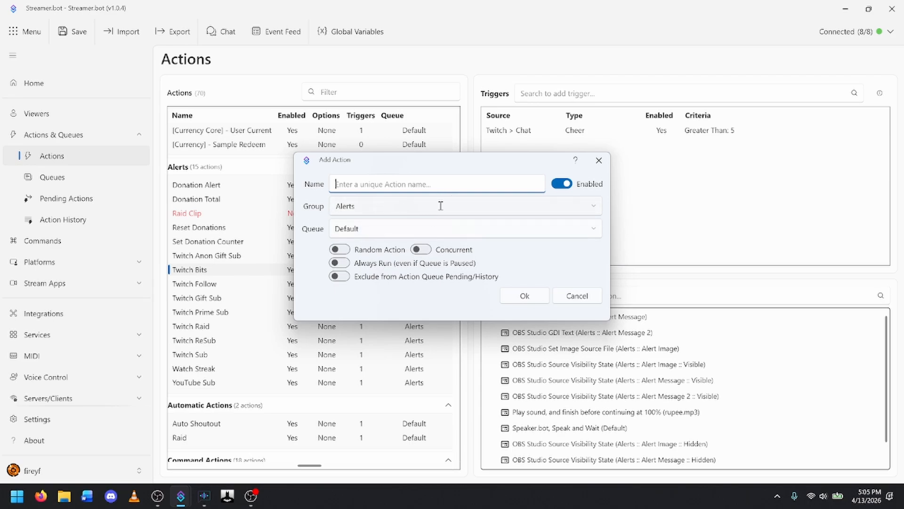
{"action": "left_click", "coordinate": [395, 234]}
{"action": "left_click", "coordinate": [306, 282]}
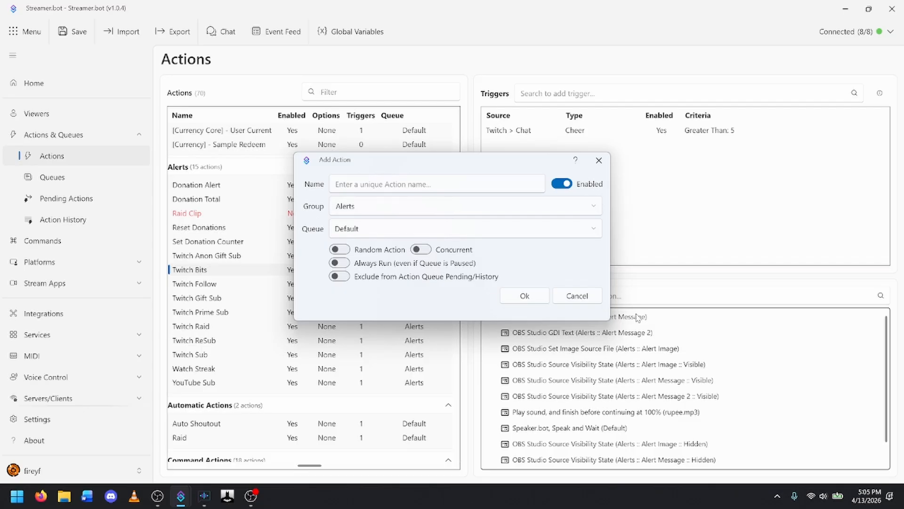
{"action": "left_click", "coordinate": [357, 234]}
{"action": "left_click", "coordinate": [354, 273]}
{"action": "left_click", "coordinate": [577, 296]}
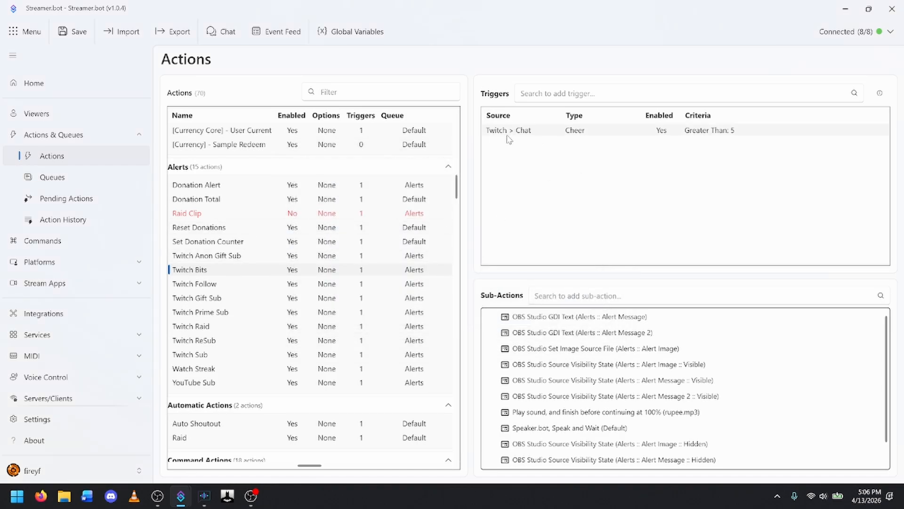
Step: Search the available triggers for "cheer", then clear the search without adding a trigger
{"action": "left_click", "coordinate": [559, 91]}
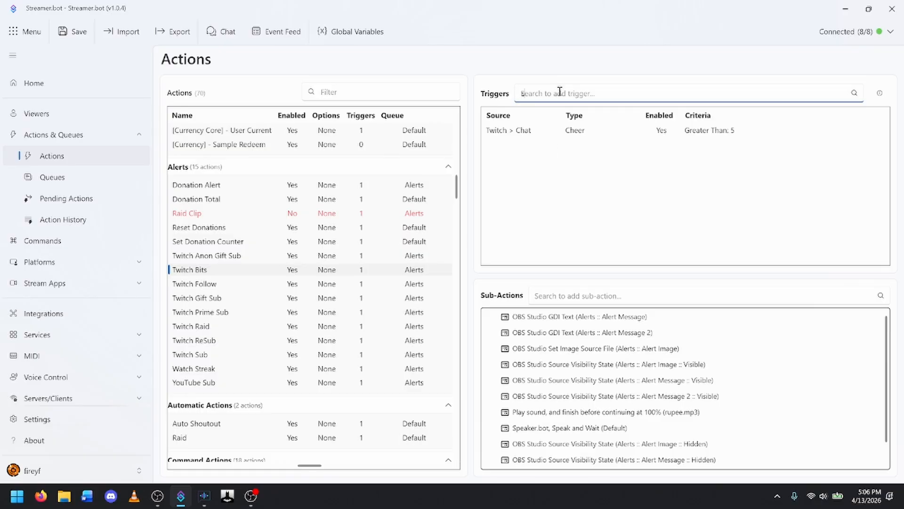
{"action": "type", "text": "cheer"}
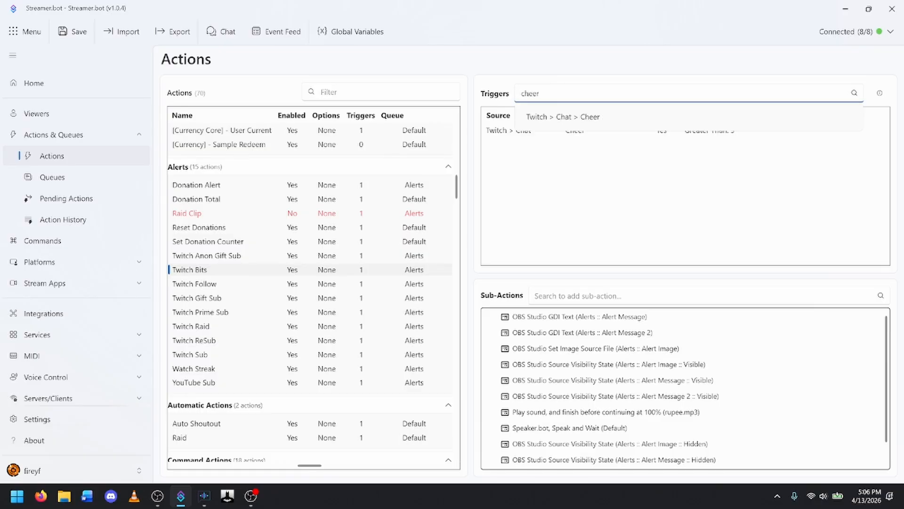
{"action": "key", "text": "BackSpace"}
{"action": "key", "text": "BackSpace"}
{"action": "key", "text": "BackSpace"}
{"action": "key", "text": "BackSpace"}
{"action": "key", "text": "BackSpace"}
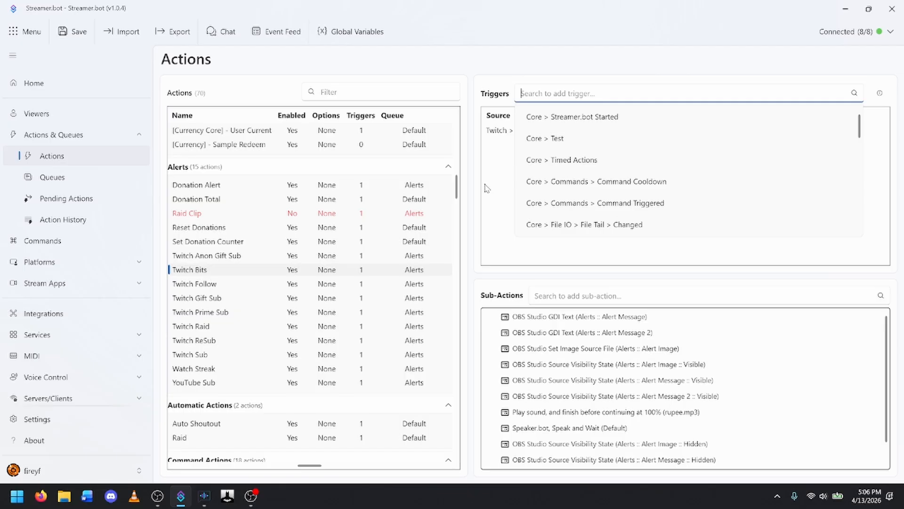
{"action": "left_click", "coordinate": [486, 186]}
Step: Browse the Twitch Chat triggers without adding one, and inspect the existing Cheer trigger's Min and Max limits without changes
{"action": "right_click", "coordinate": [528, 181]}
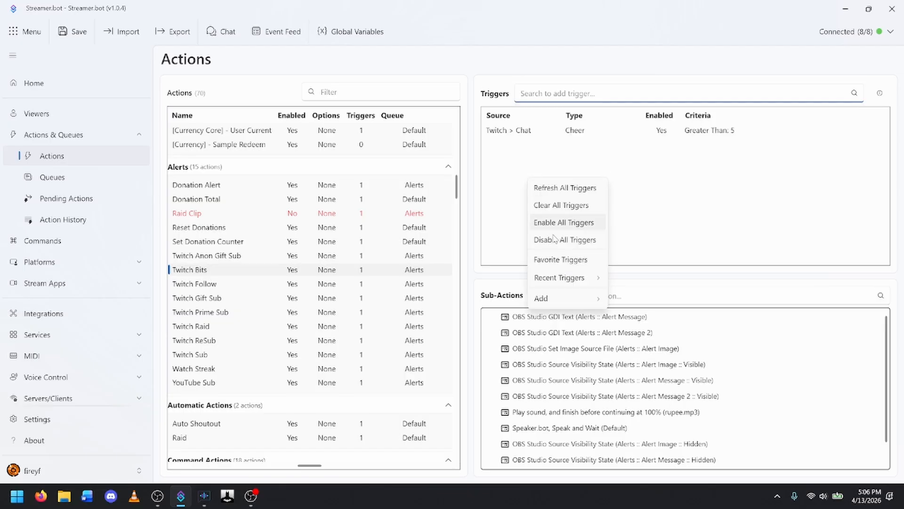
{"action": "mouse_move", "coordinate": [569, 301]}
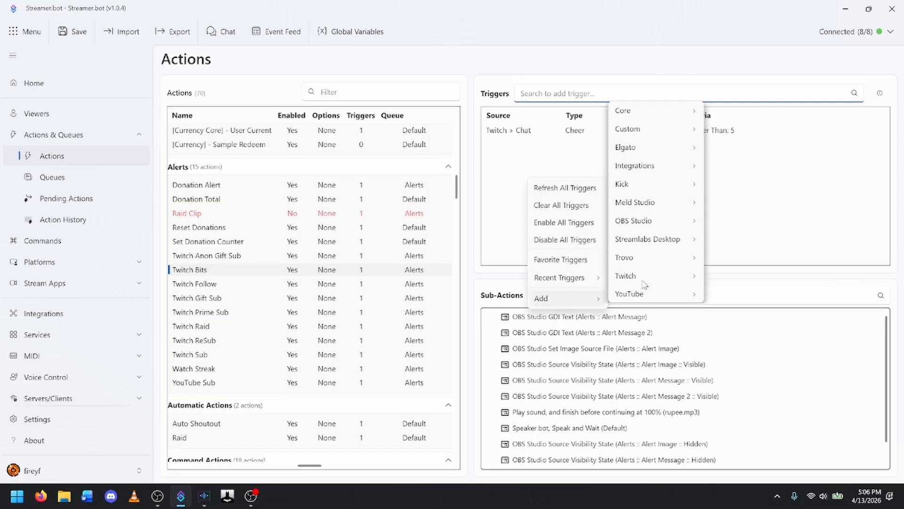
{"action": "mouse_move", "coordinate": [643, 278]}
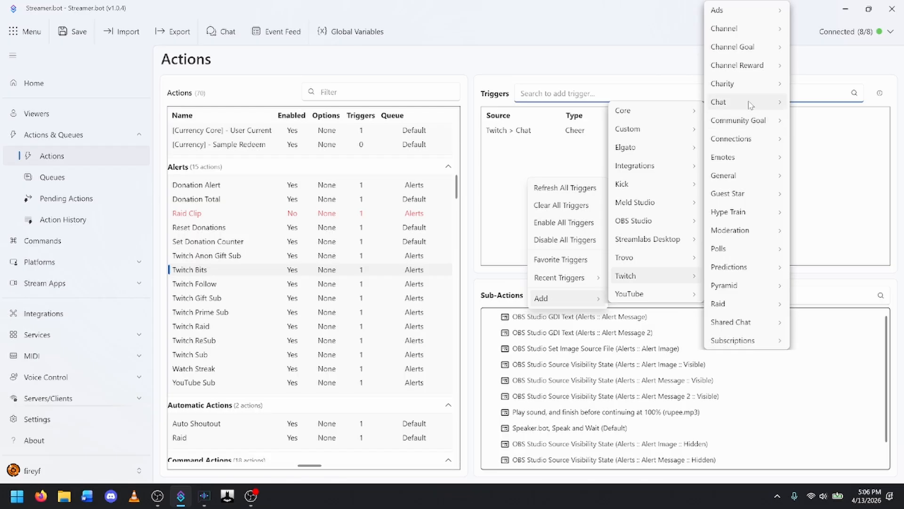
{"action": "mouse_move", "coordinate": [751, 105]}
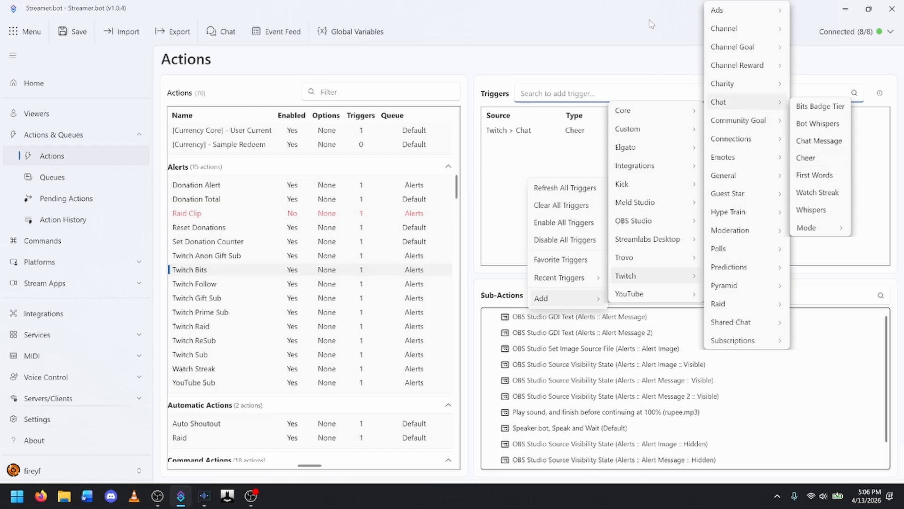
{"action": "left_click", "coordinate": [651, 23]}
{"action": "double_click", "coordinate": [574, 133]}
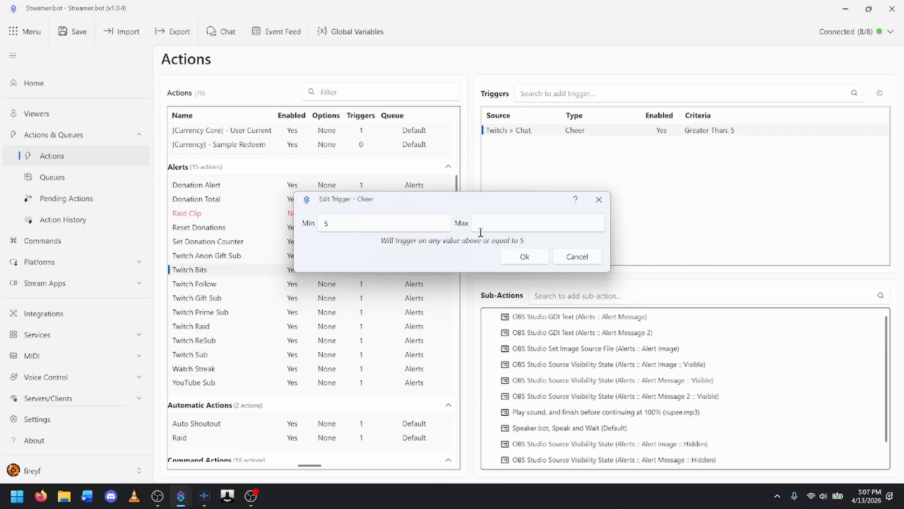
{"action": "left_click", "coordinate": [572, 257]}
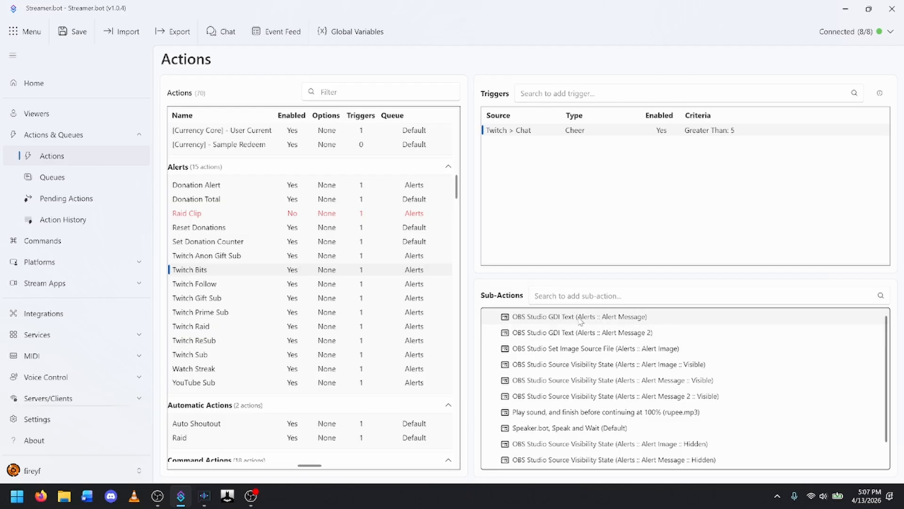
Step: Inspect the %user% and %bits% variables in the Alert Message GDI text of Twitch Bits, and close it without changes
{"action": "double_click", "coordinate": [619, 317]}
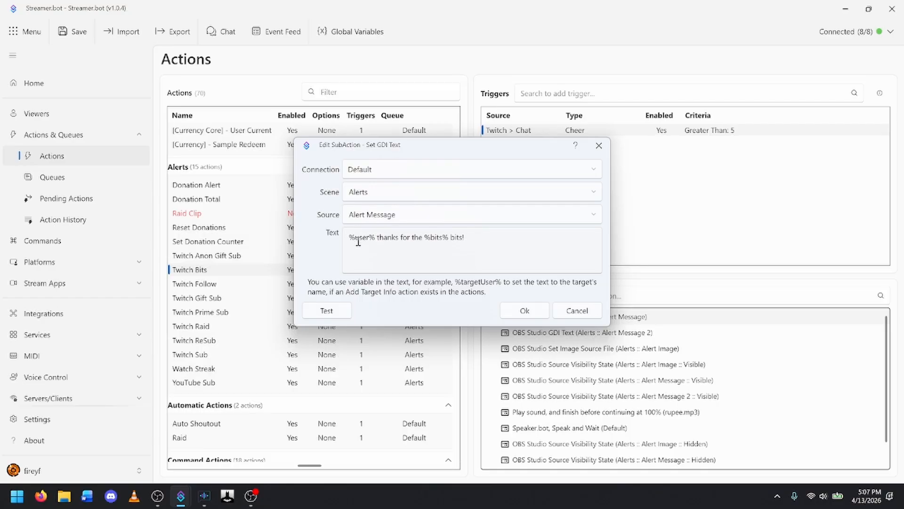
{"action": "left_click_drag", "start_coordinate": [425, 239], "coordinate": [450, 239]}
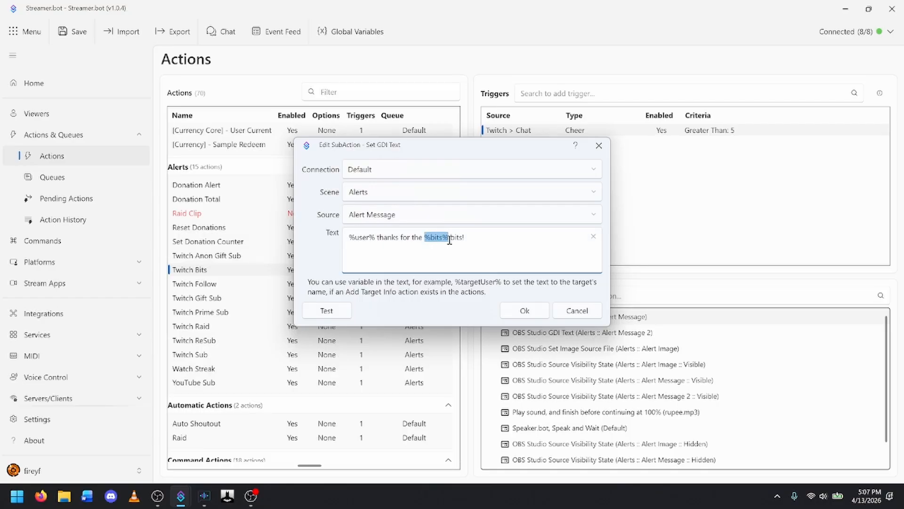
{"action": "left_click", "coordinate": [359, 239]}
{"action": "left_click_drag", "start_coordinate": [355, 237], "coordinate": [364, 241]}
{"action": "left_click_drag", "start_coordinate": [424, 238], "coordinate": [442, 238]}
{"action": "left_click", "coordinate": [573, 315]}
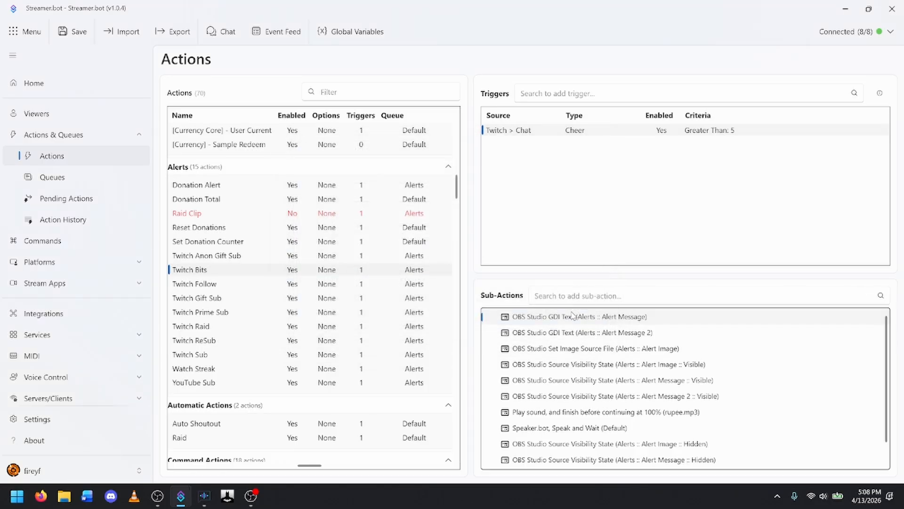
Step: Inspect the text variable in the Alert Message 2 GDI text sub-action, and close it without changes
{"action": "double_click", "coordinate": [565, 336]}
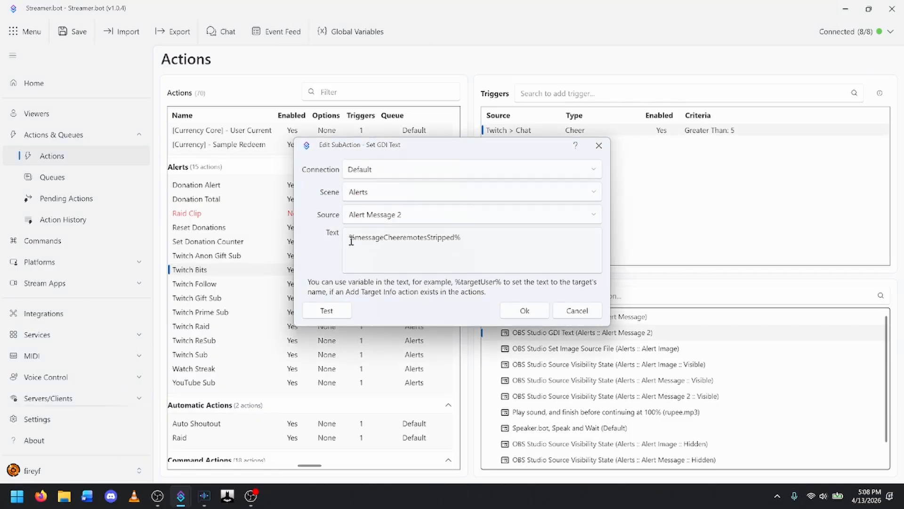
{"action": "left_click_drag", "start_coordinate": [351, 242], "coordinate": [504, 259]}
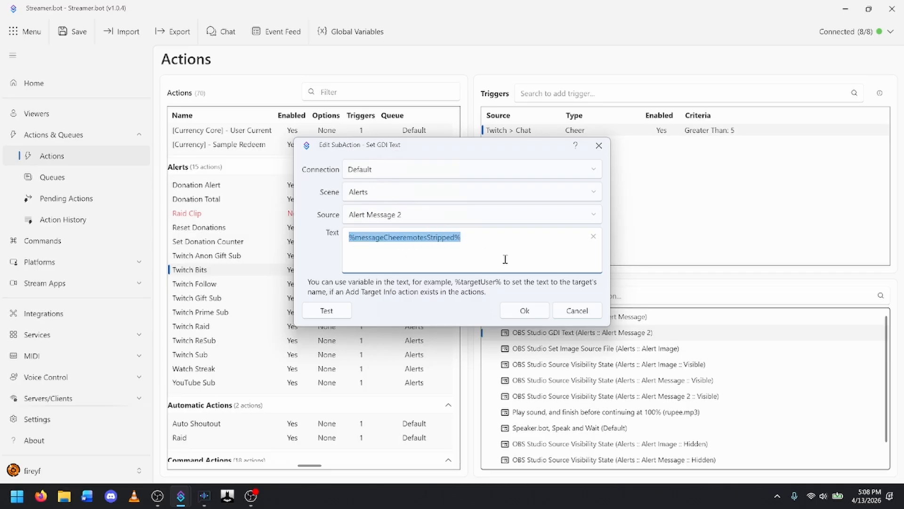
{"action": "left_click", "coordinate": [368, 239]}
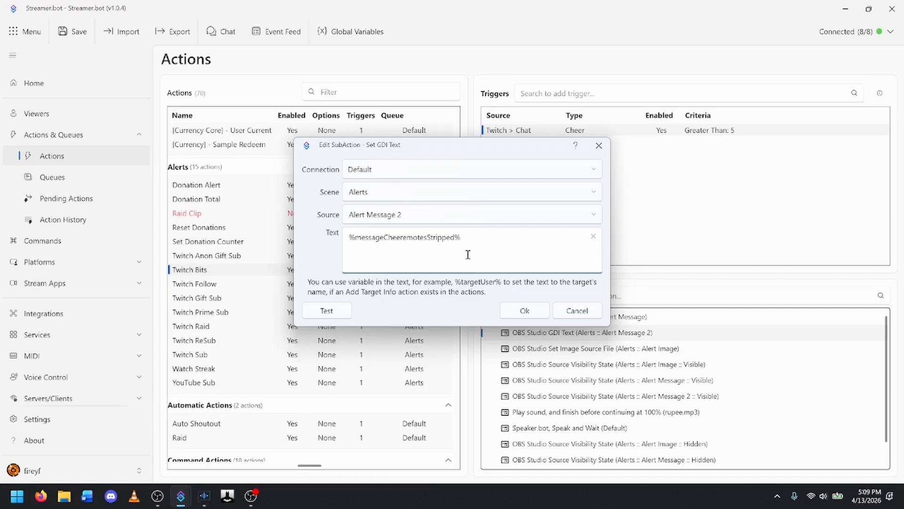
{"action": "left_click", "coordinate": [366, 239]}
{"action": "left_click", "coordinate": [575, 311]}
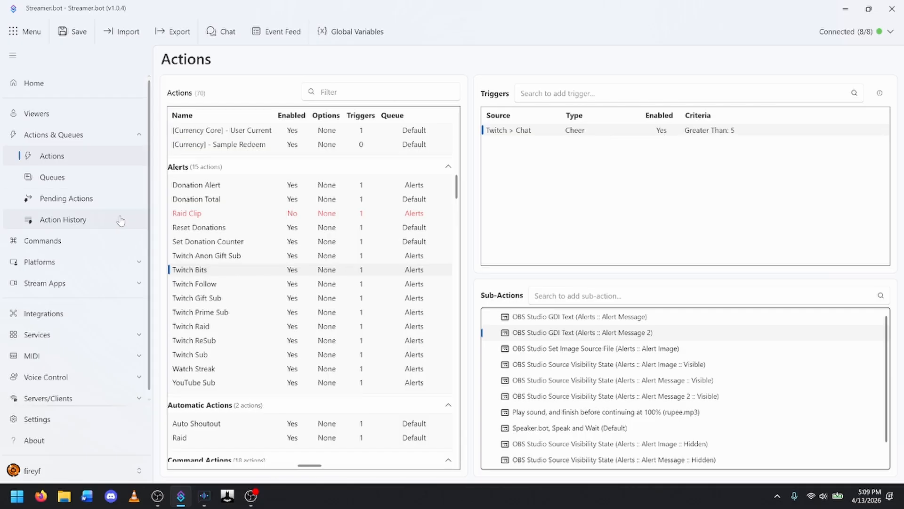
Step: Inspect the variables of the Twitch Bits run in the action history, comparing messageStripped with messageCheermotesStripped, and close them
{"action": "left_click", "coordinate": [74, 222]}
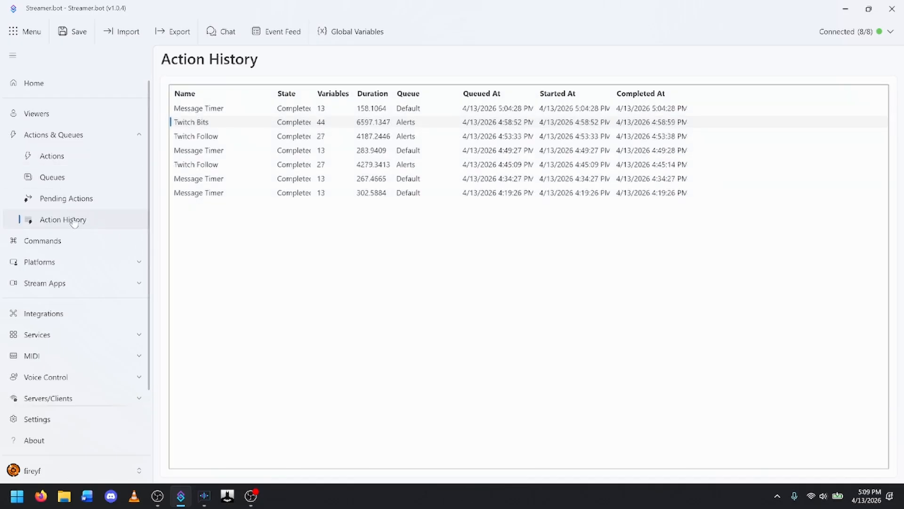
{"action": "double_click", "coordinate": [219, 125]}
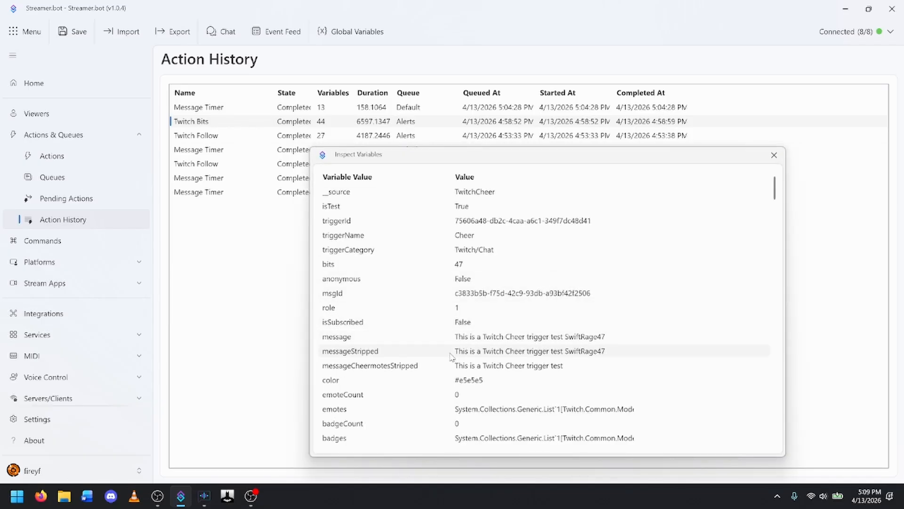
{"action": "left_click", "coordinate": [601, 354]}
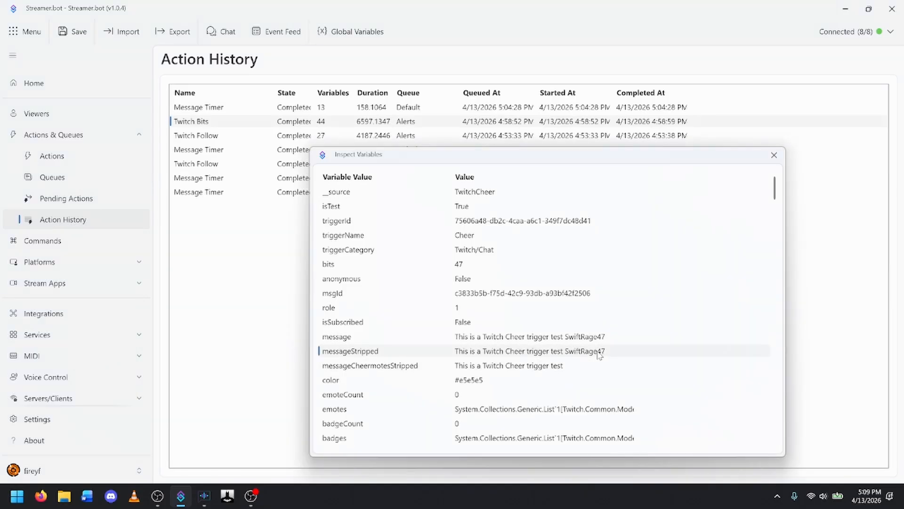
{"action": "left_click", "coordinate": [570, 368]}
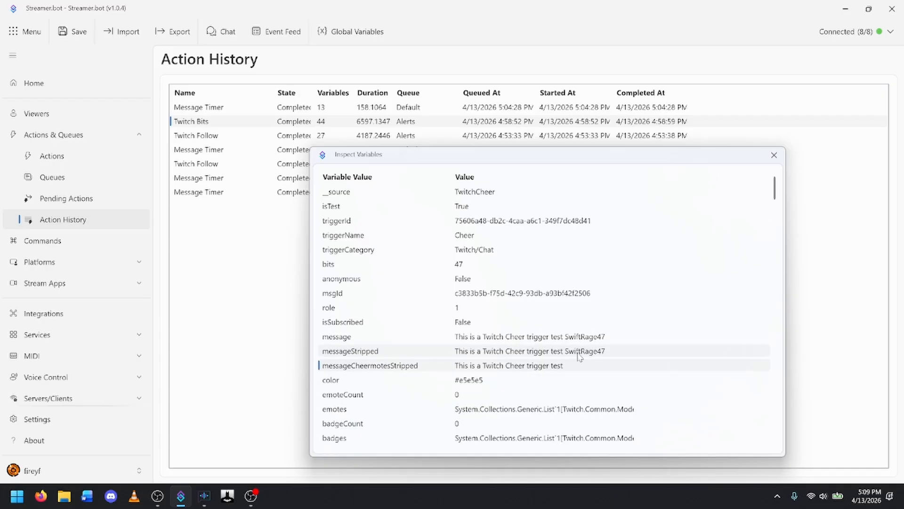
{"action": "left_click", "coordinate": [568, 354]}
{"action": "left_click", "coordinate": [527, 366]}
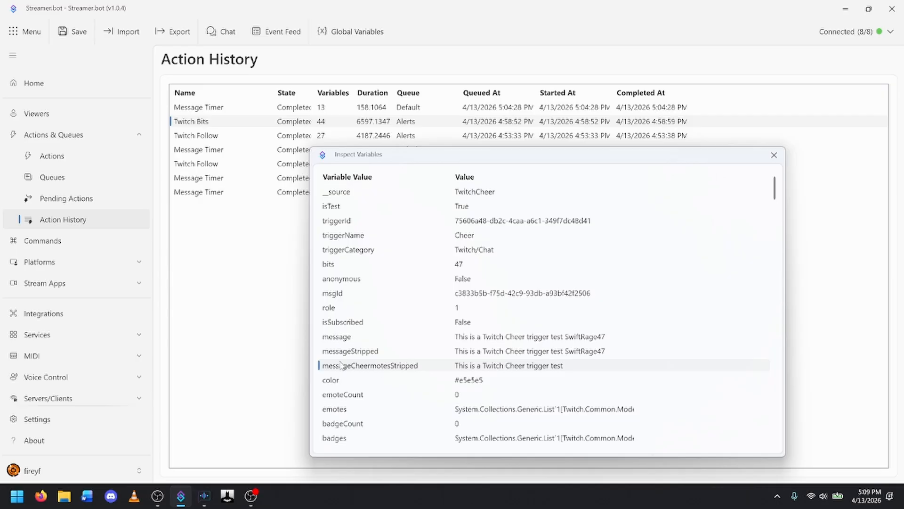
{"action": "left_click", "coordinate": [769, 156]}
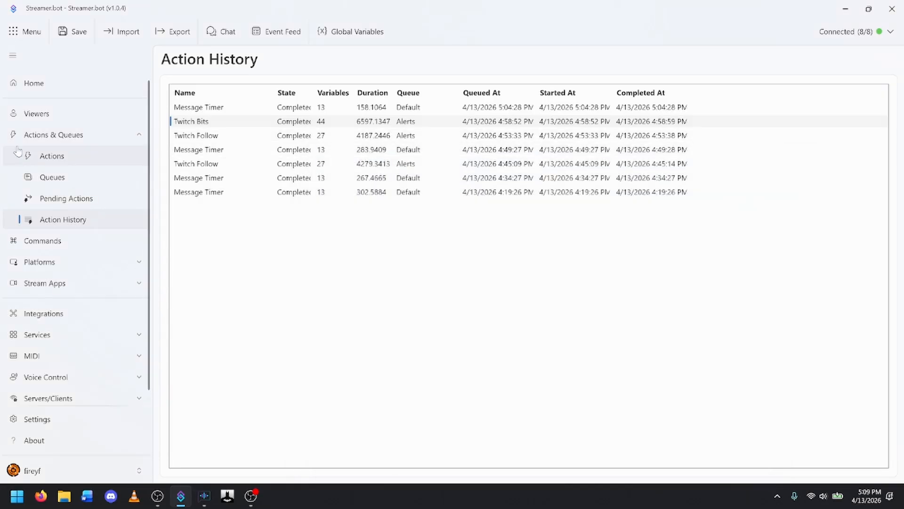
Step: Return to the actions list and inspect the image file set for Alert Image in Twitch Bits, closing it without changes
{"action": "left_click", "coordinate": [52, 156]}
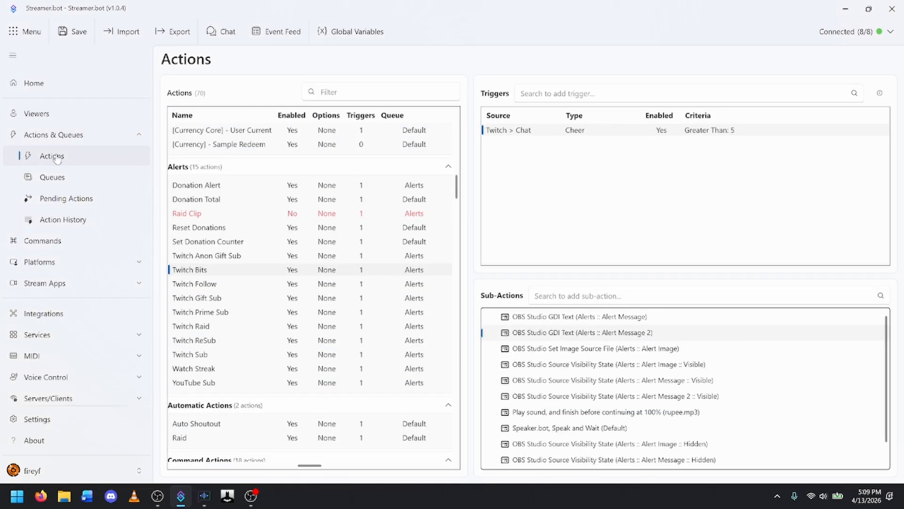
{"action": "double_click", "coordinate": [578, 352]}
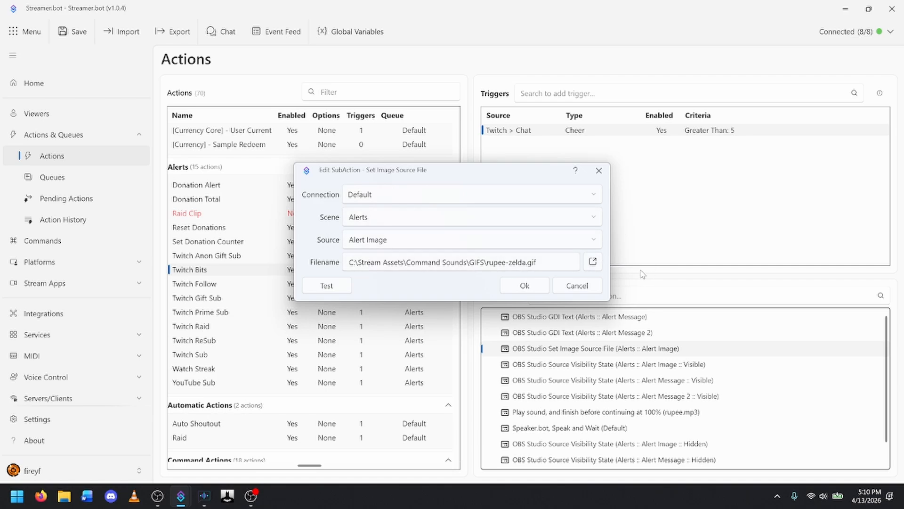
{"action": "left_click", "coordinate": [596, 291]}
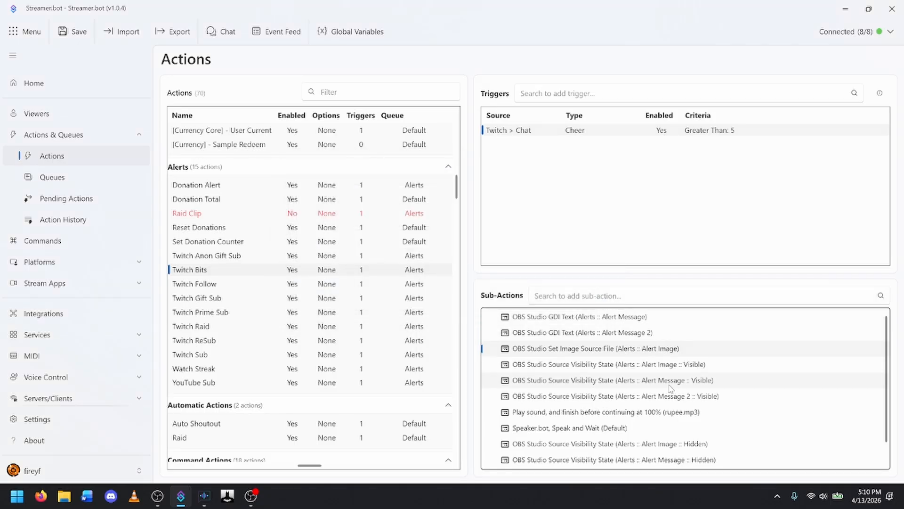
Step: Browse the OBS Studio source sub-actions available for Twitch Bits, including Set Source Visibility State, without adding one
{"action": "right_click", "coordinate": [546, 368]}
{"action": "mouse_move", "coordinate": [589, 354]}
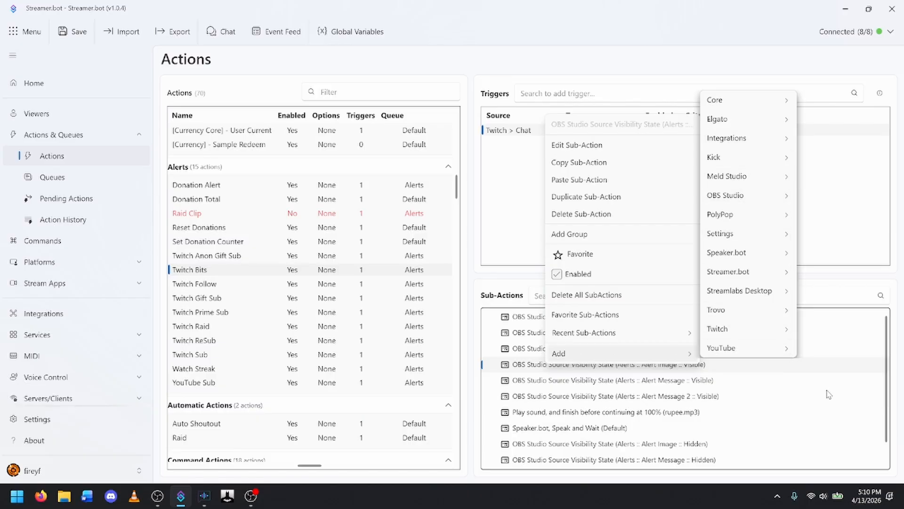
{"action": "mouse_move", "coordinate": [772, 198]}
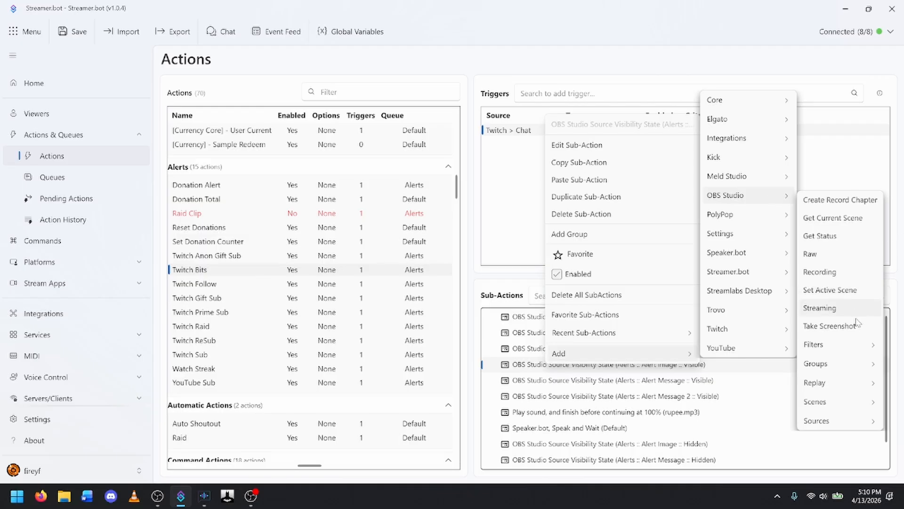
{"action": "mouse_move", "coordinate": [842, 421]}
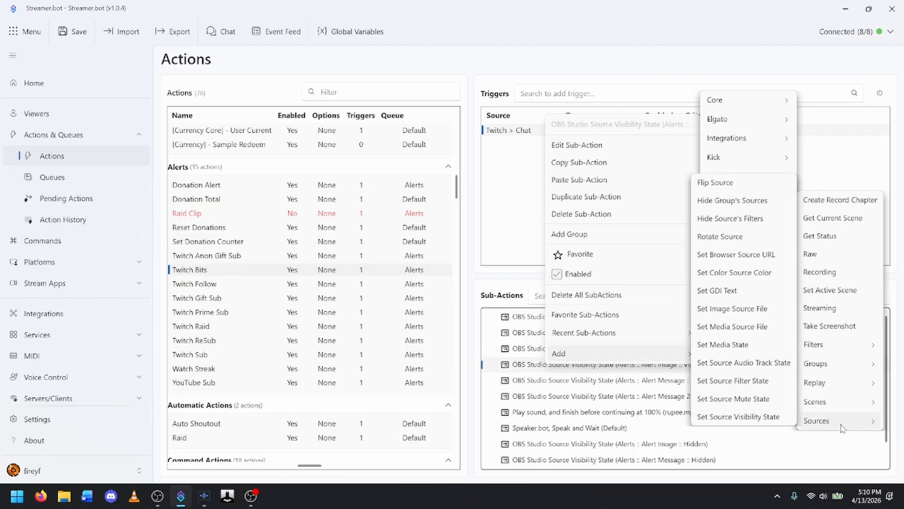
{"action": "left_click", "coordinate": [780, 459]}
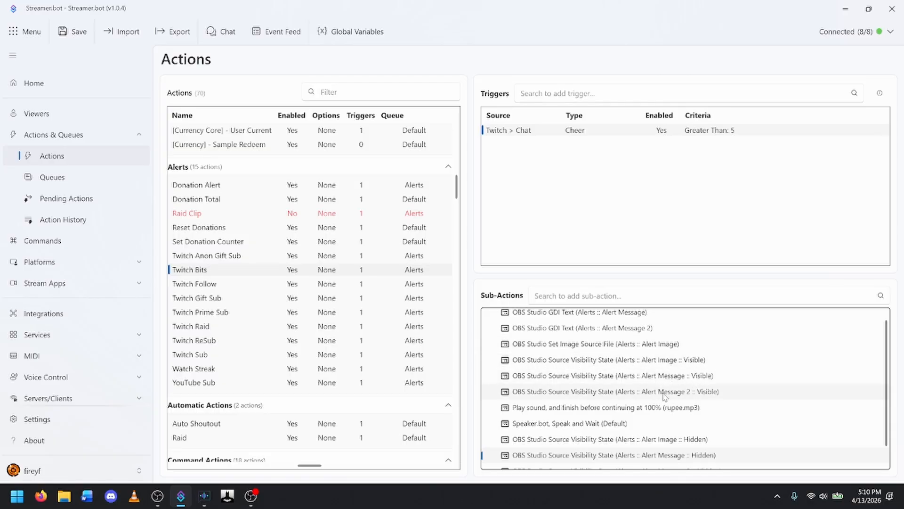
Step: Browse the Core sound sub-actions without adding one, and inspect the settings of the existing rupee.mp3 sound sub-action without changes
{"action": "scroll", "coordinate": [655, 384], "scroll_direction": "down", "scroll_amount": 1}
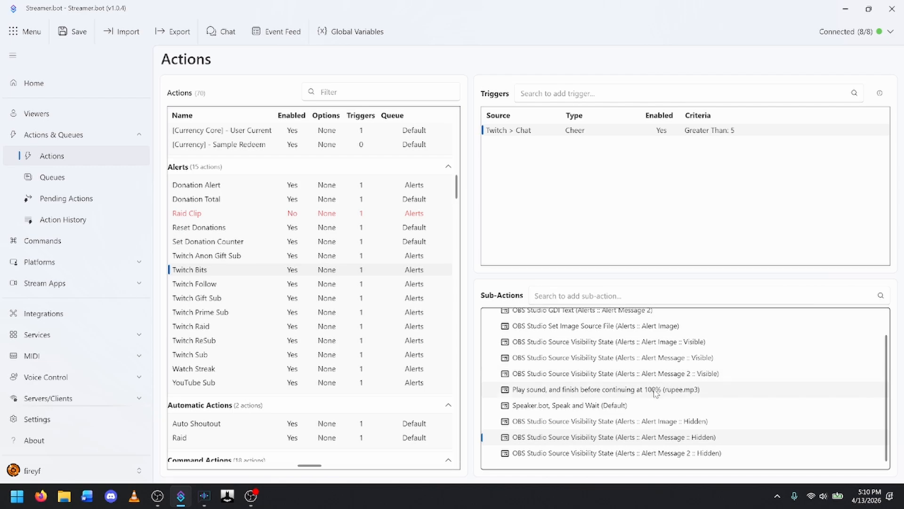
{"action": "right_click", "coordinate": [655, 392]}
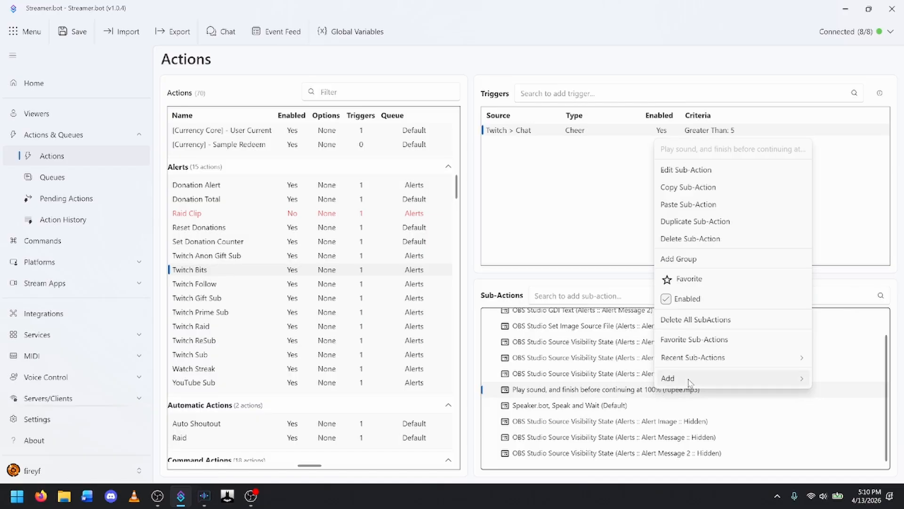
{"action": "mouse_move", "coordinate": [688, 381]}
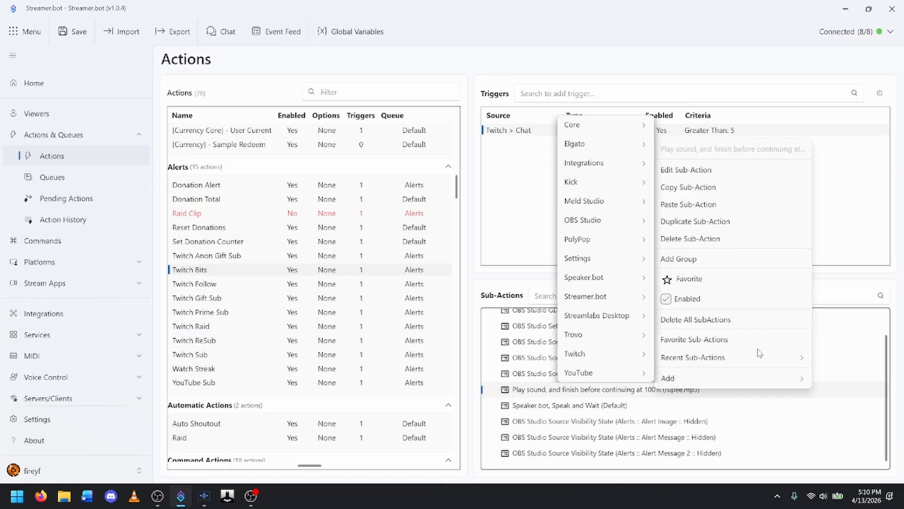
{"action": "mouse_move", "coordinate": [602, 223]}
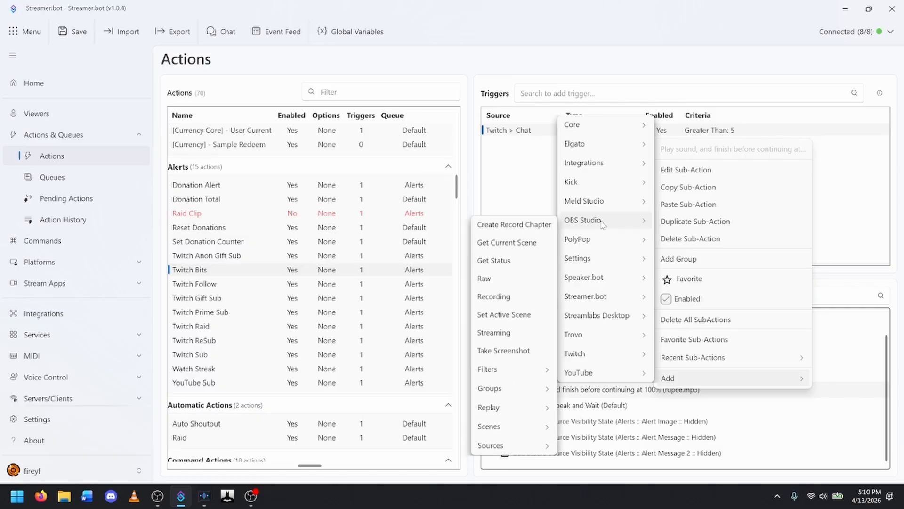
{"action": "mouse_move", "coordinate": [589, 125]}
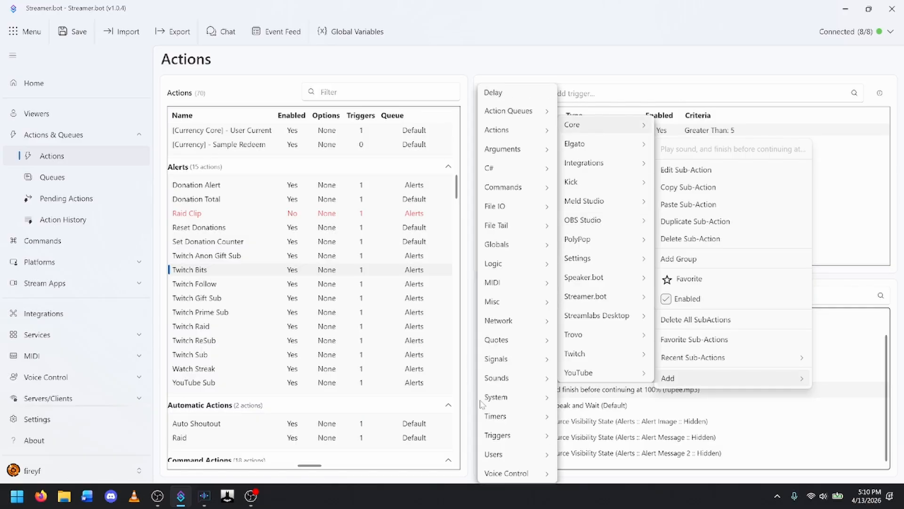
{"action": "mouse_move", "coordinate": [492, 378]}
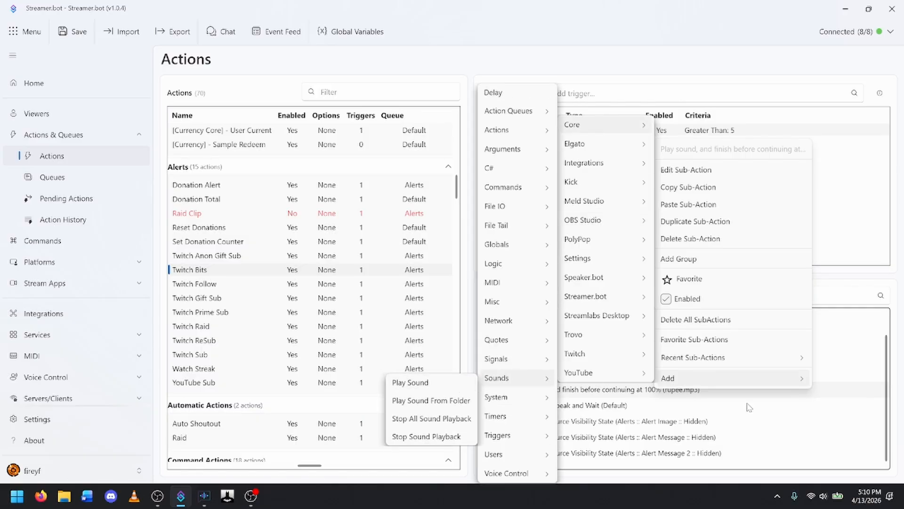
{"action": "left_click", "coordinate": [787, 417]}
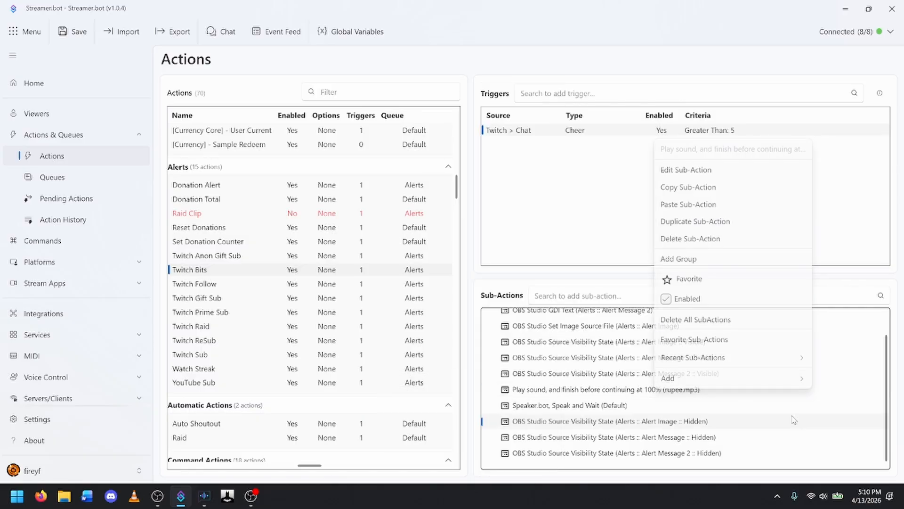
{"action": "double_click", "coordinate": [639, 390]}
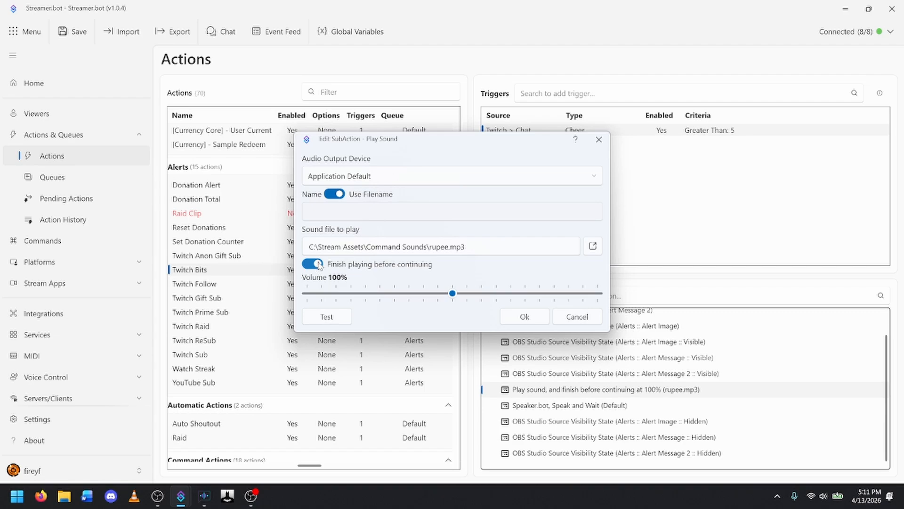
{"action": "left_click", "coordinate": [577, 316]}
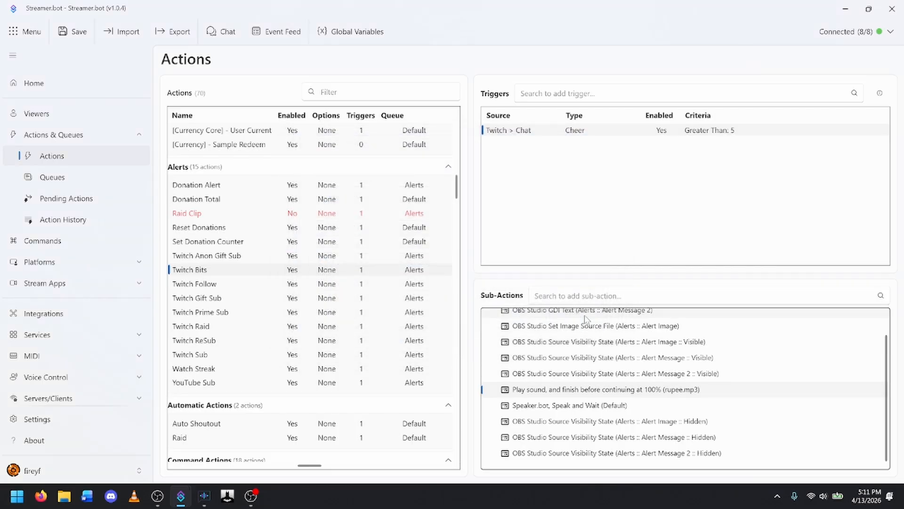
Step: Browse the Speaker.bot sub-actions available for Twitch Bits, without adding one
{"action": "left_click", "coordinate": [554, 408]}
{"action": "right_click", "coordinate": [556, 410]}
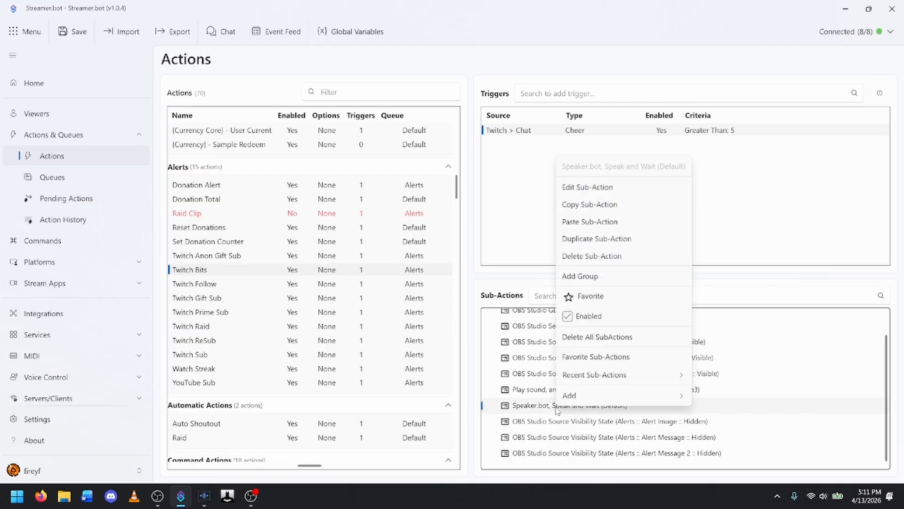
{"action": "mouse_move", "coordinate": [608, 399]}
{"action": "mouse_move", "coordinate": [742, 297]}
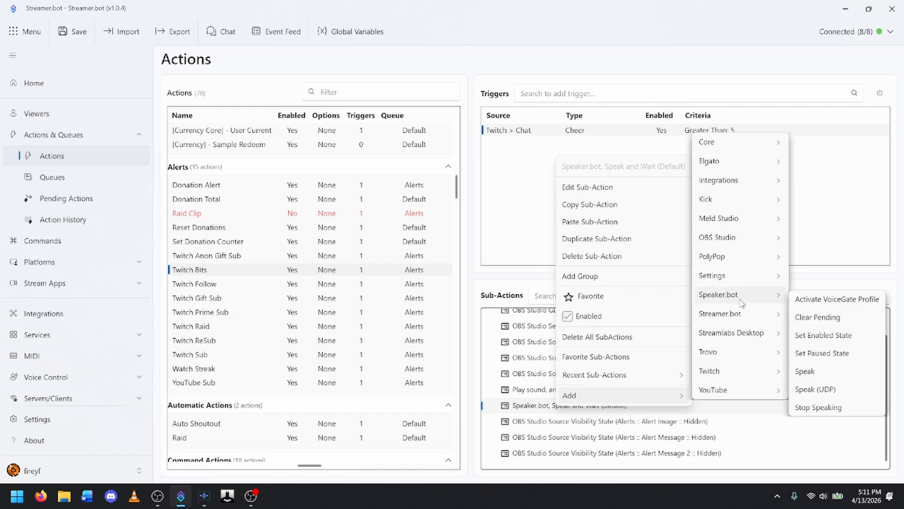
{"action": "left_click", "coordinate": [760, 437]}
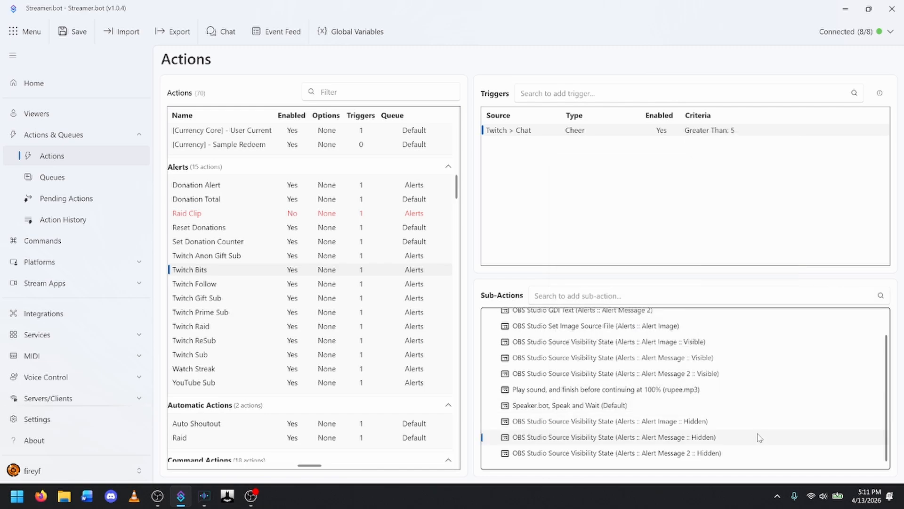
Step: Inspect the voice alias, delay option and message variable of the Speaker.bot Speak sub-action, and close it without changes
{"action": "double_click", "coordinate": [555, 409]}
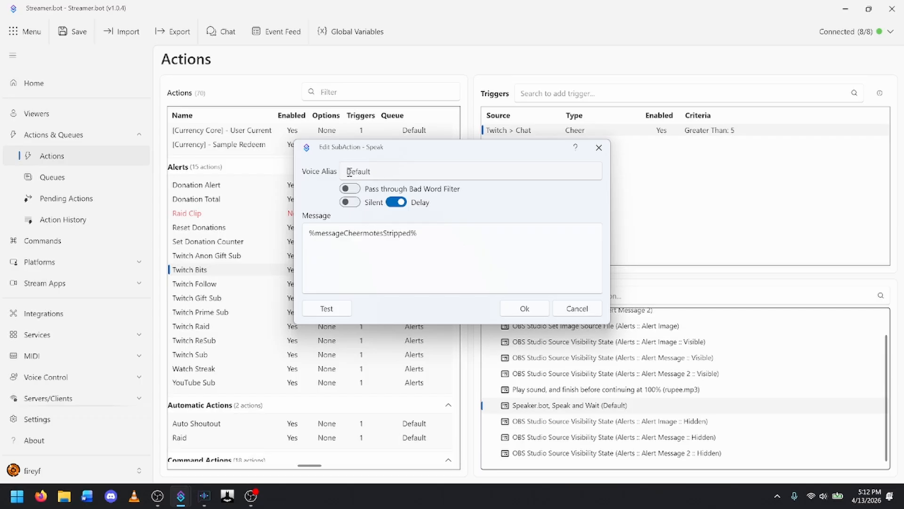
{"action": "left_click", "coordinate": [375, 171]}
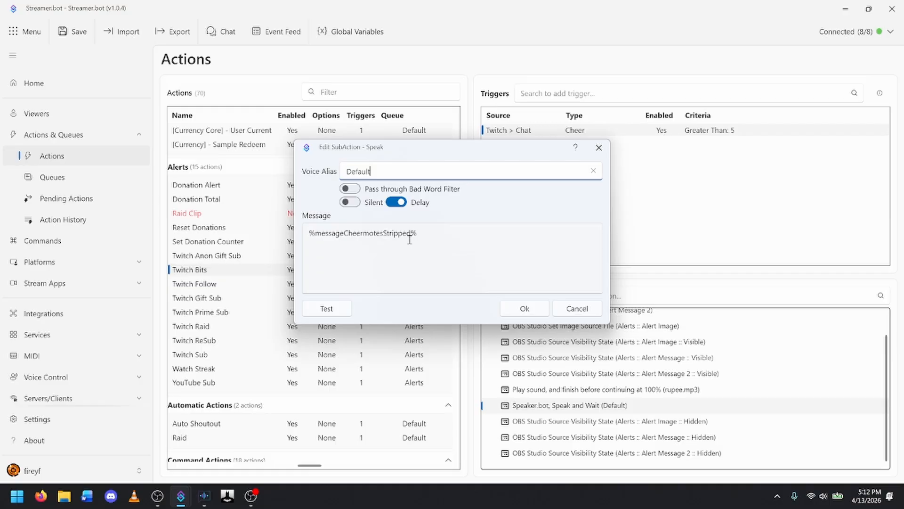
{"action": "left_click", "coordinate": [434, 239]}
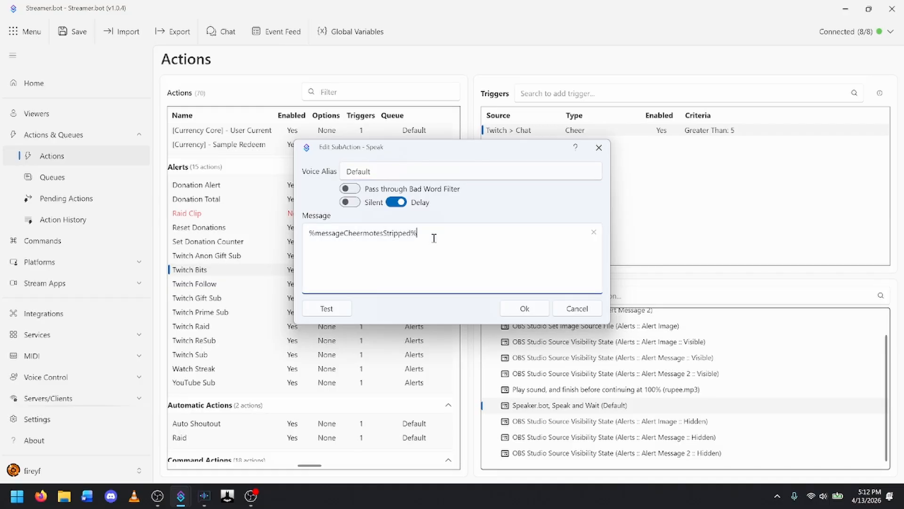
{"action": "double_click", "coordinate": [394, 233]}
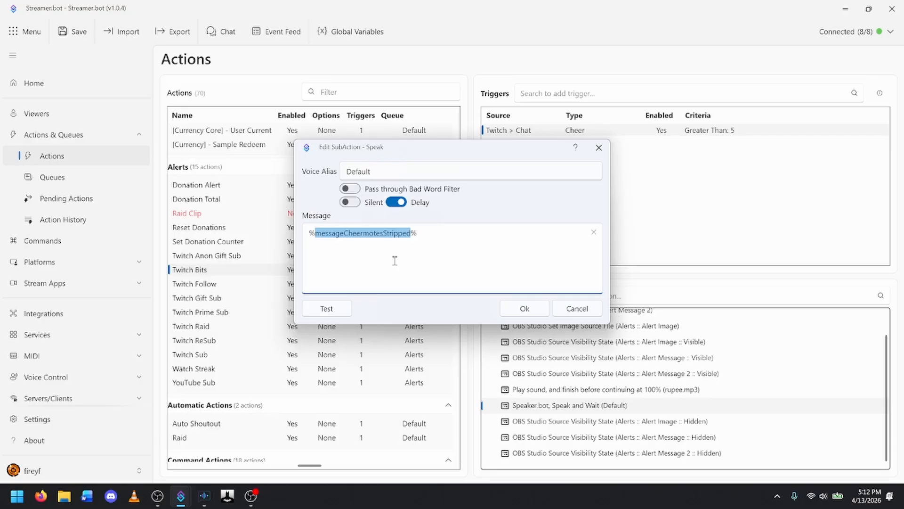
{"action": "left_click", "coordinate": [383, 233]}
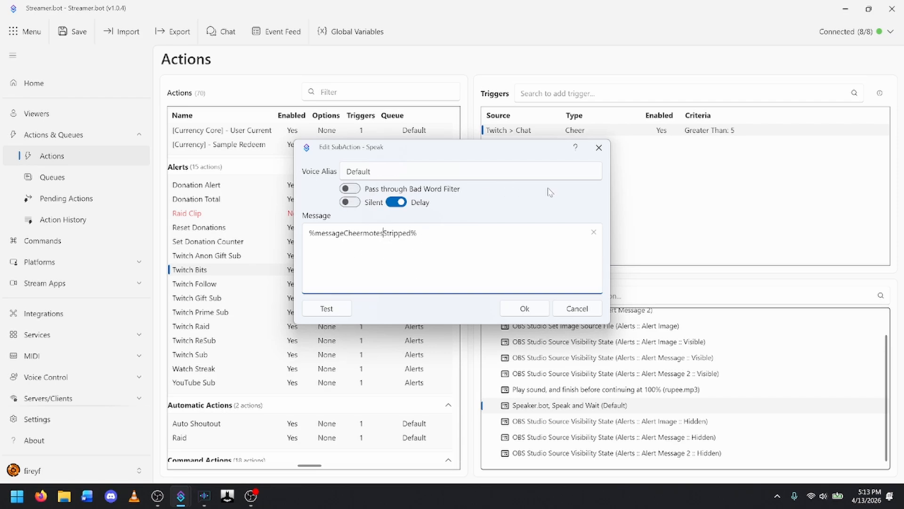
{"action": "left_click", "coordinate": [578, 309]}
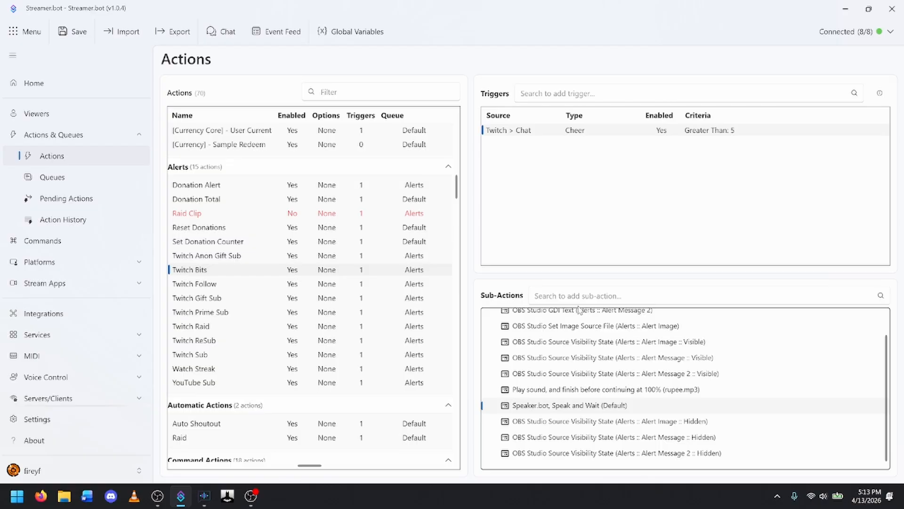
Step: Switch to Speaker.bot and review the installed Sapi5 voices and the speech engines that can be added, without adding one
{"action": "left_click", "coordinate": [206, 498]}
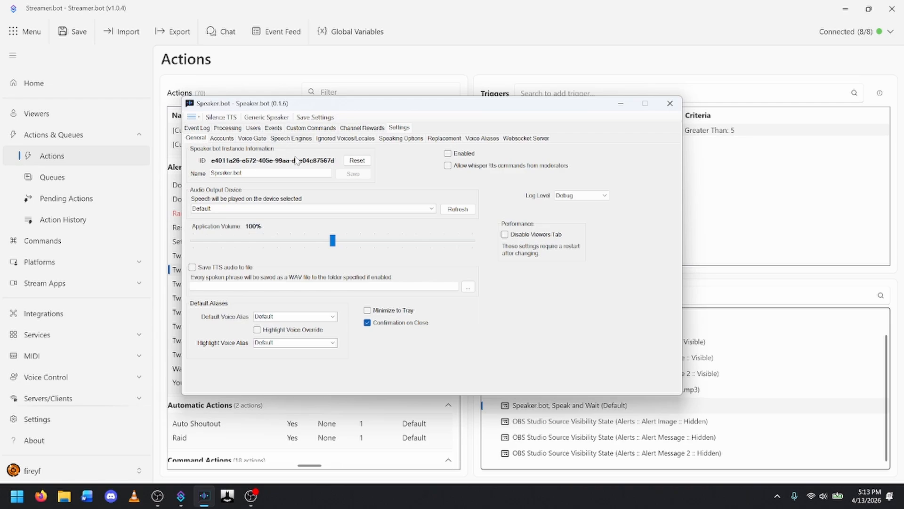
{"action": "left_click", "coordinate": [287, 139]}
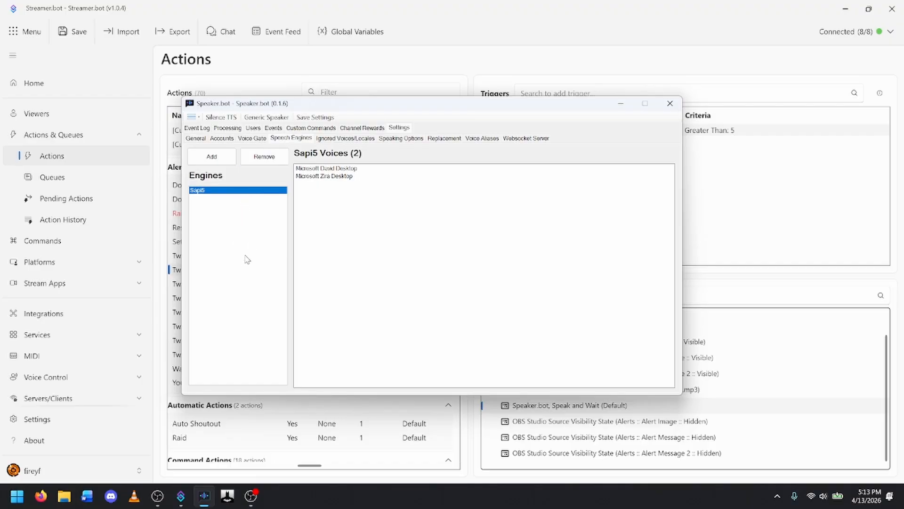
{"action": "left_click", "coordinate": [219, 160]}
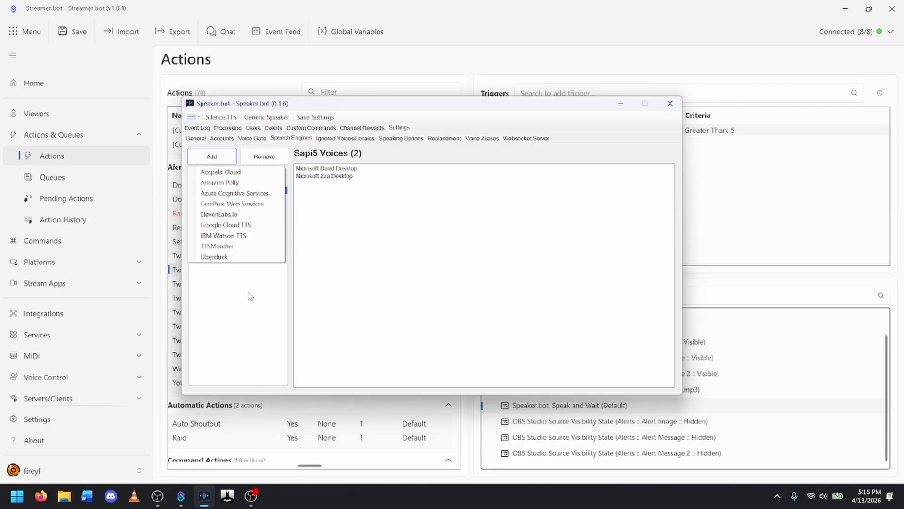
{"action": "left_click", "coordinate": [395, 254]}
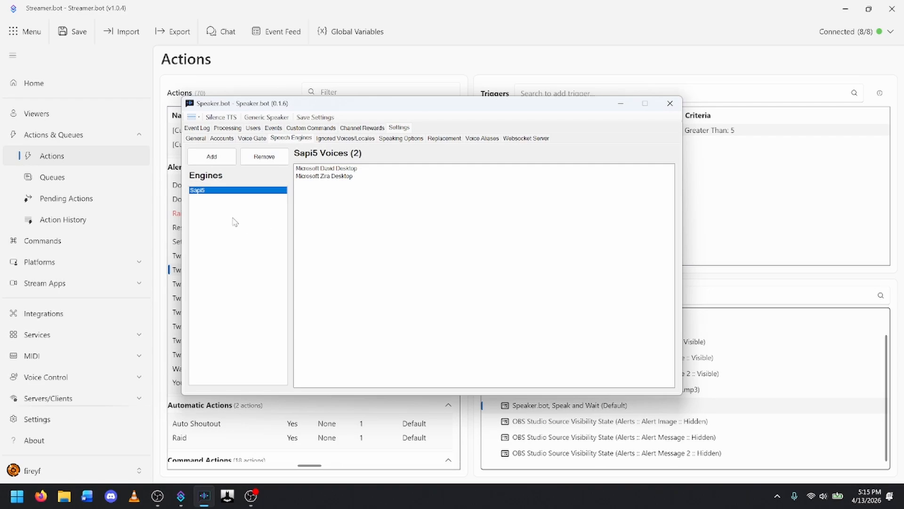
Step: Inspect the voice assigned to the Default voice alias, and clear the alias selection
{"action": "left_click", "coordinate": [481, 138]}
{"action": "left_click", "coordinate": [201, 161]}
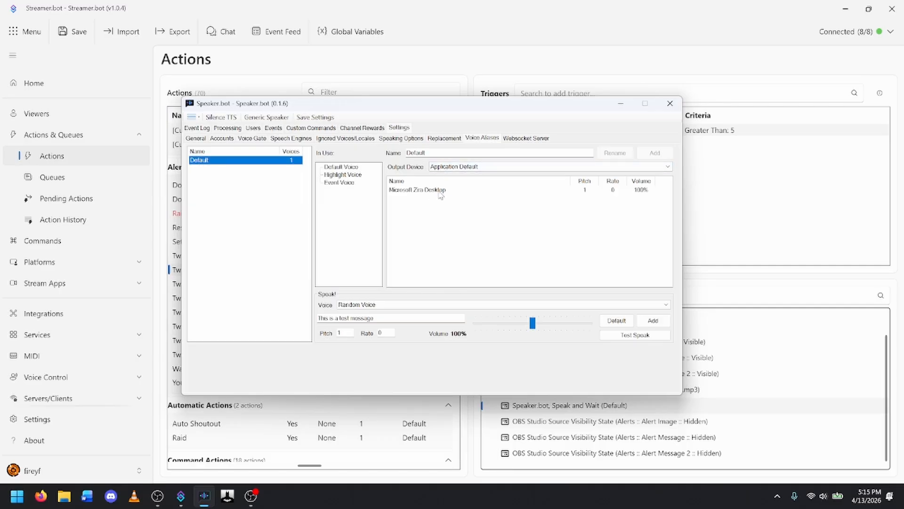
{"action": "left_click", "coordinate": [268, 166]}
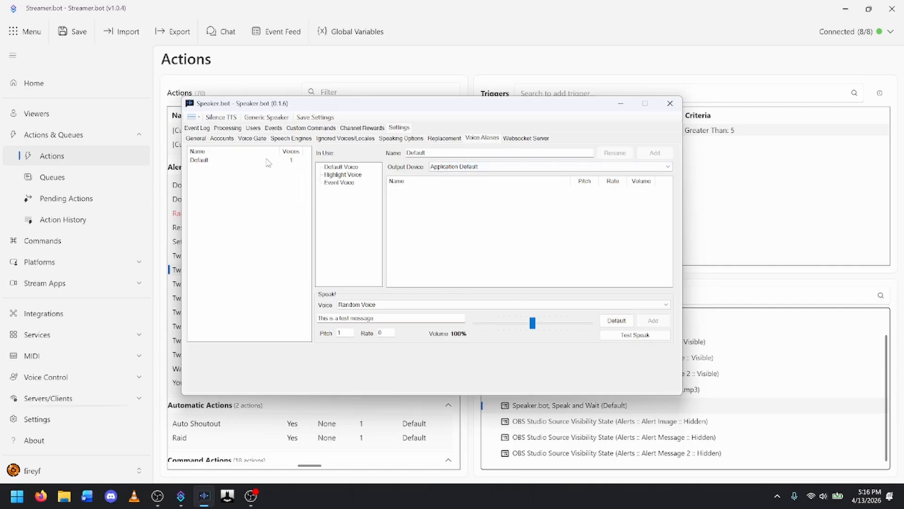
Step: Add a new voice alias named Voice 2
{"action": "left_click", "coordinate": [468, 155]}
{"action": "double_click", "coordinate": [468, 154]}
{"action": "type", "text": "Voice"}
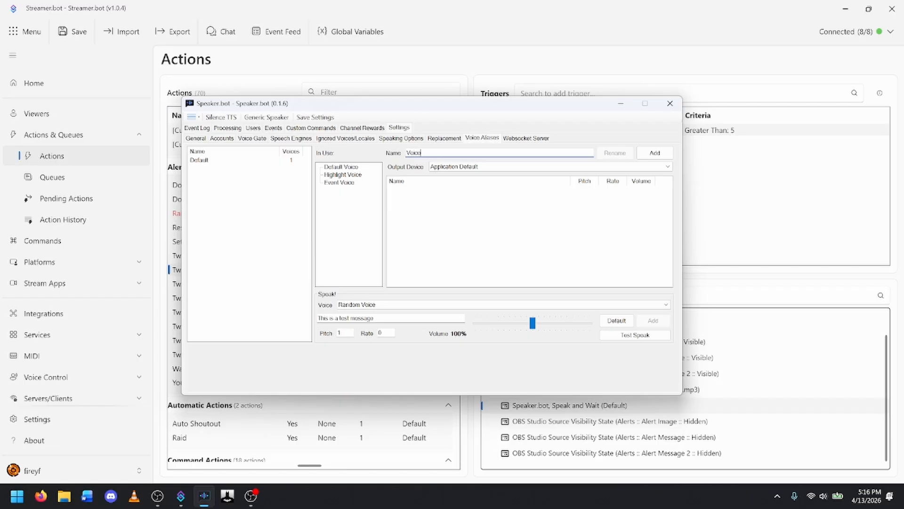
{"action": "type", "text": " 2"}
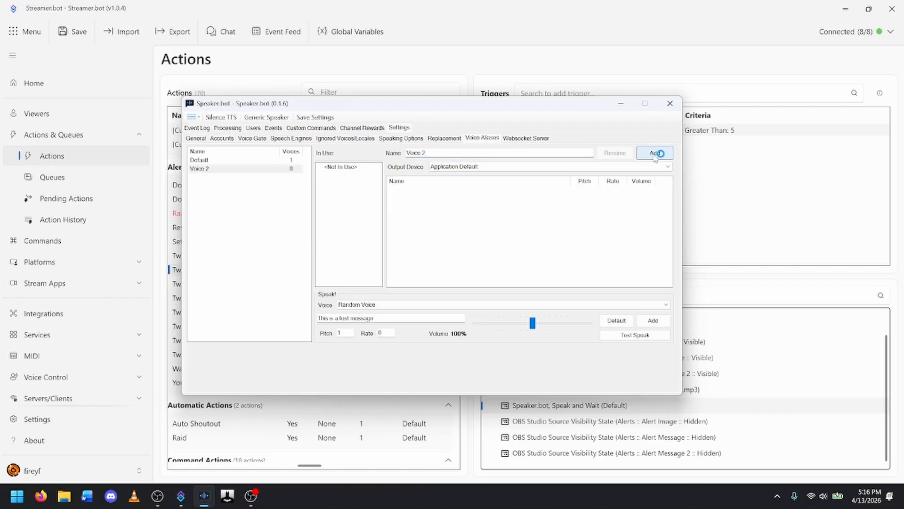
Step: Choose Microsoft David Desktop (Sapi5) as the voice for the Voice 2 alias
{"action": "left_click", "coordinate": [218, 169]}
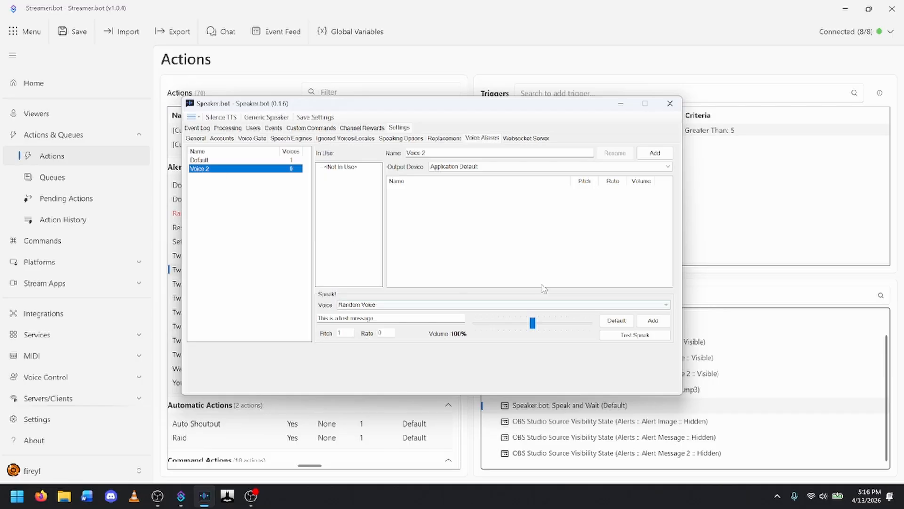
{"action": "left_click", "coordinate": [377, 306]}
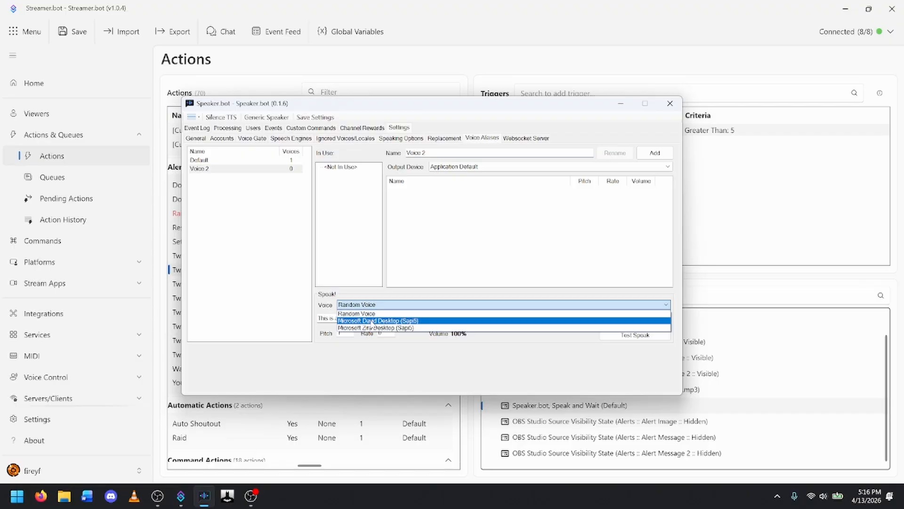
{"action": "left_click", "coordinate": [372, 320]}
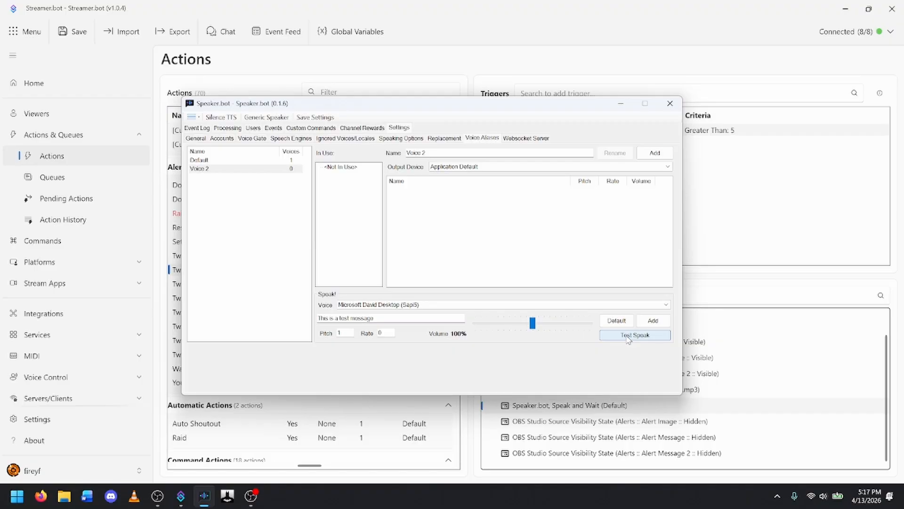
Step: Try speech rates 3 and 5, test the spoken message at rate 5, and reset the rate to 0
{"action": "double_click", "coordinate": [389, 333]}
{"action": "type", "text": "3"}
{"action": "double_click", "coordinate": [390, 333]}
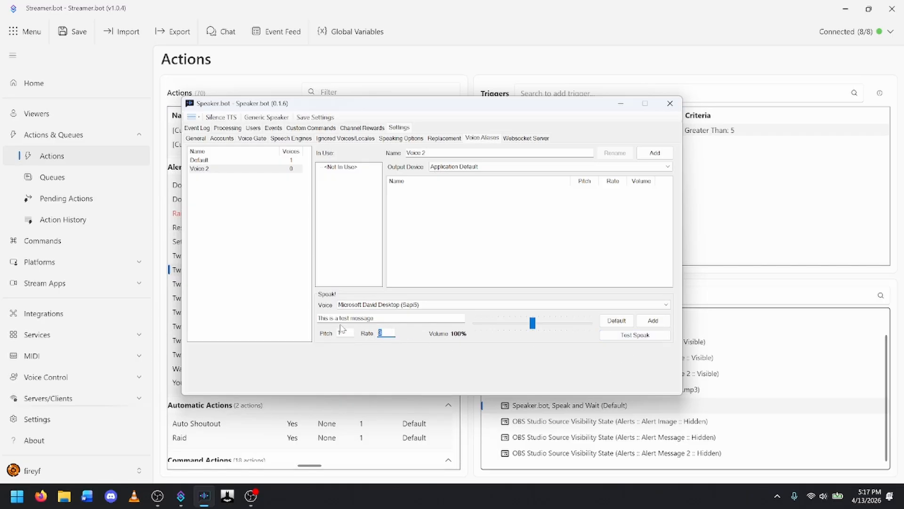
{"action": "type", "text": "5"}
{"action": "left_click", "coordinate": [626, 336]}
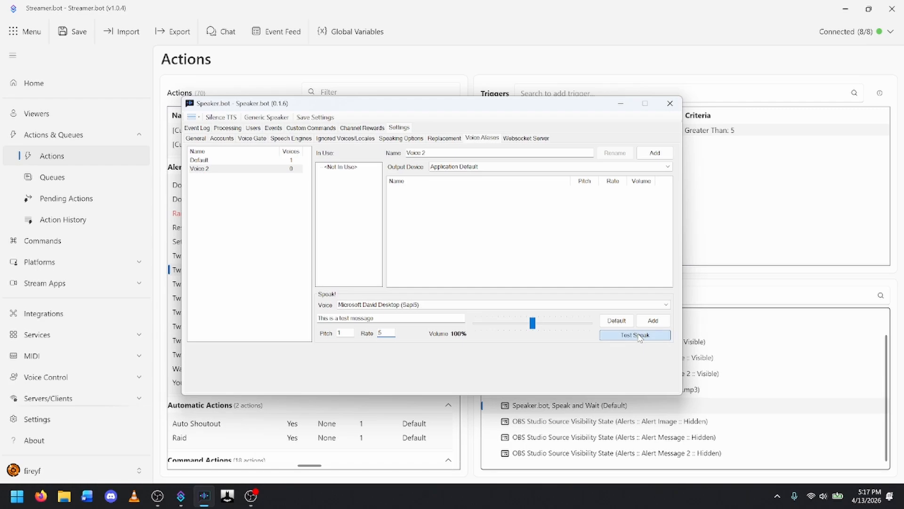
{"action": "double_click", "coordinate": [386, 333]}
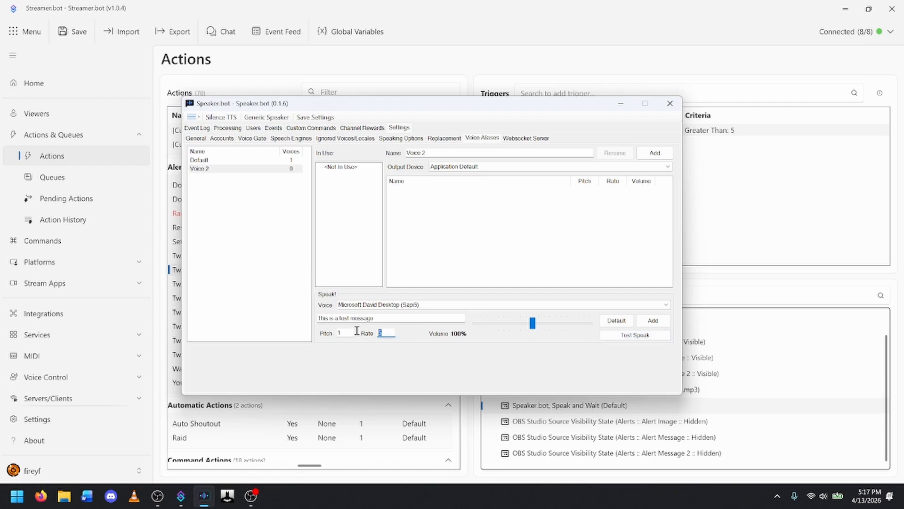
{"action": "type", "text": "0"}
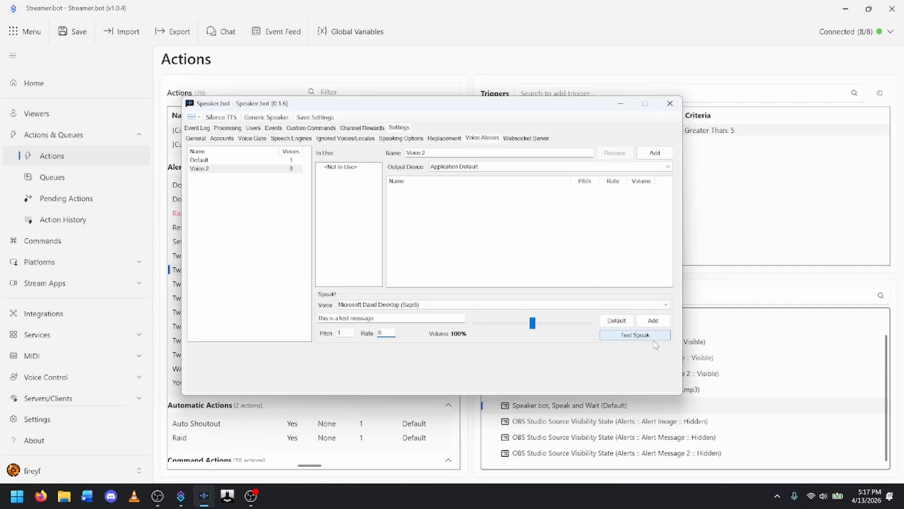
Step: Add the Microsoft David Desktop voice to the Voice 2 alias with pitch 1 and rate 0, and minimize Speaker.bot
{"action": "left_click", "coordinate": [655, 321]}
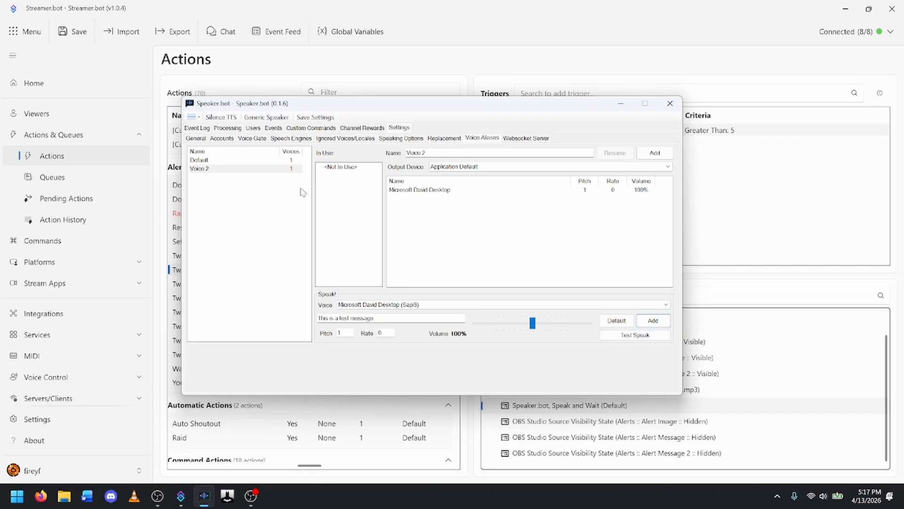
{"action": "left_click", "coordinate": [427, 192]}
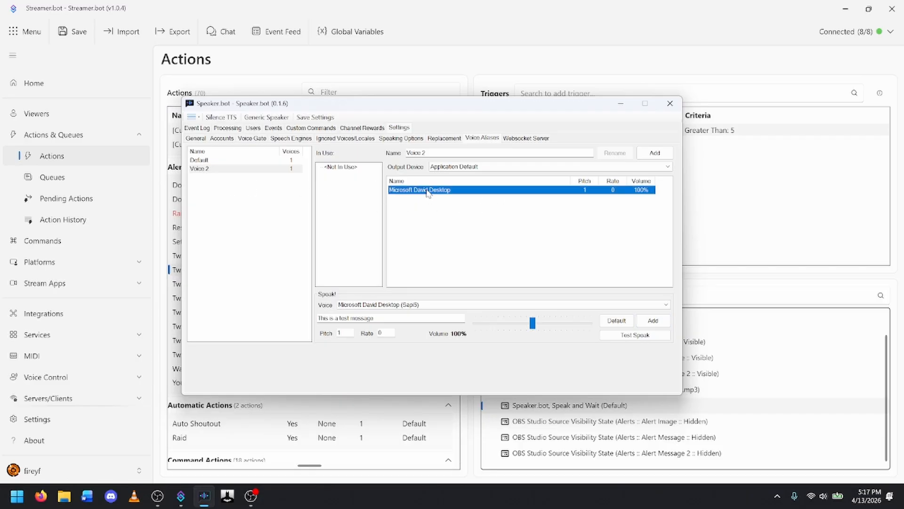
{"action": "left_click", "coordinate": [621, 103]}
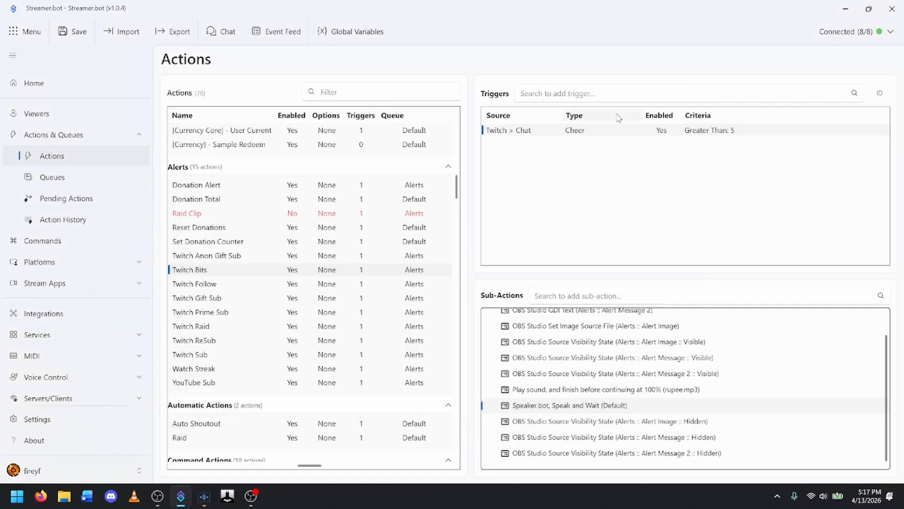
Step: Test the Speaker.bot Speak and Wait sub-action of Twitch Bits, and close it without changes
{"action": "double_click", "coordinate": [594, 406]}
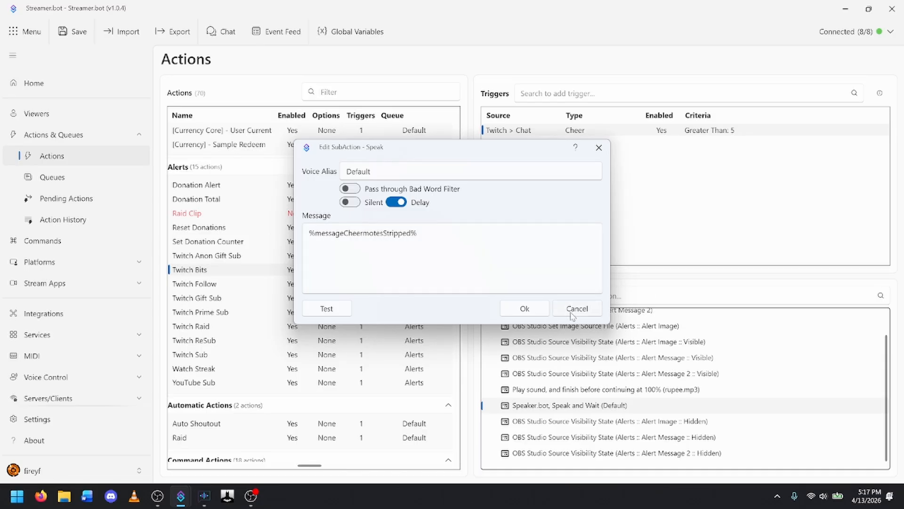
{"action": "left_click", "coordinate": [327, 312]}
{"action": "left_click", "coordinate": [578, 309]}
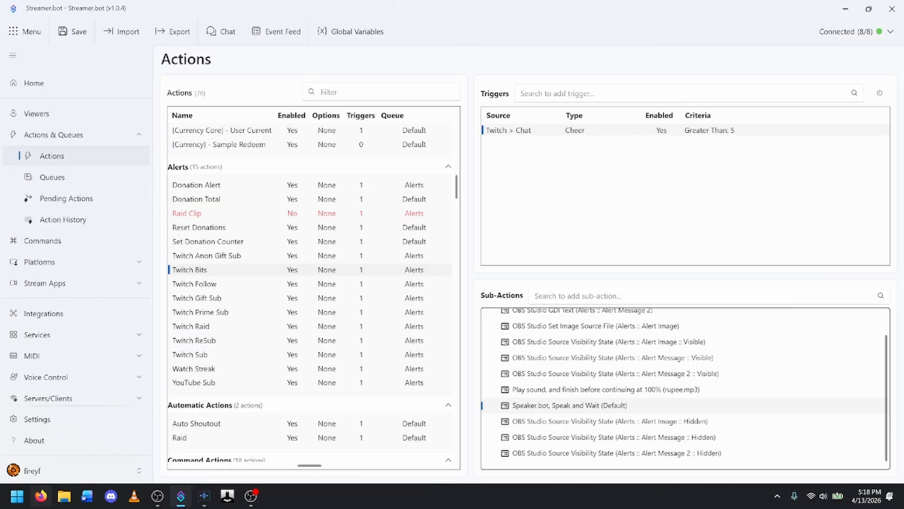
Step: Open the editable simulation of the Cheer trigger and search Twitch users for a username, without selecting one
{"action": "right_click", "coordinate": [552, 133]}
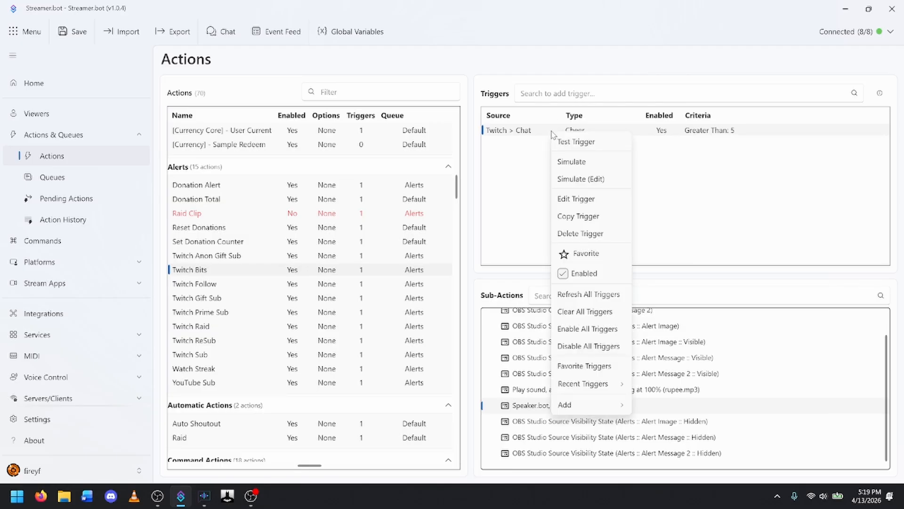
{"action": "left_click", "coordinate": [569, 180]}
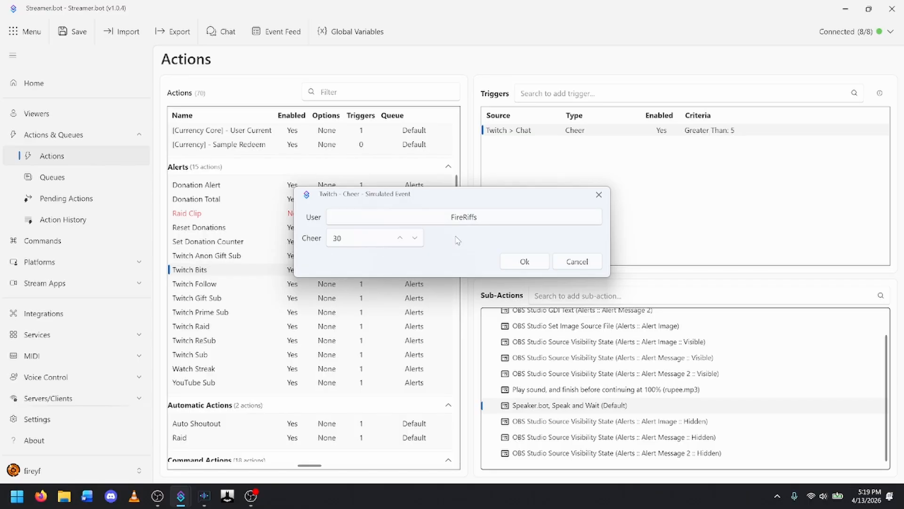
{"action": "left_click", "coordinate": [496, 220]}
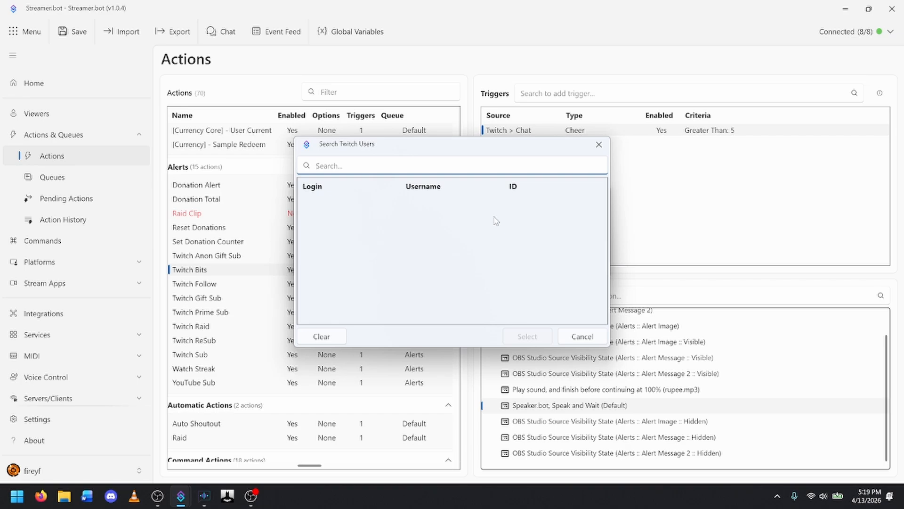
{"action": "type", "text": "robot"}
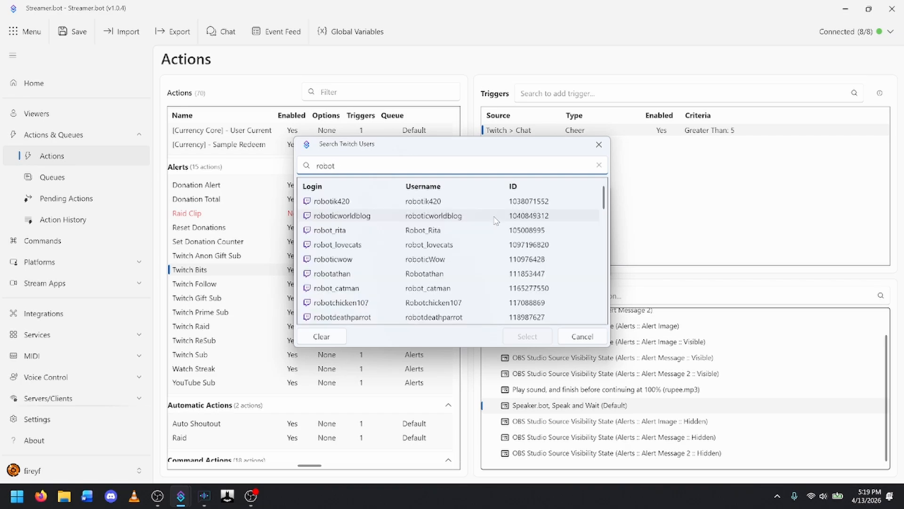
{"action": "type", "text": "co_op"}
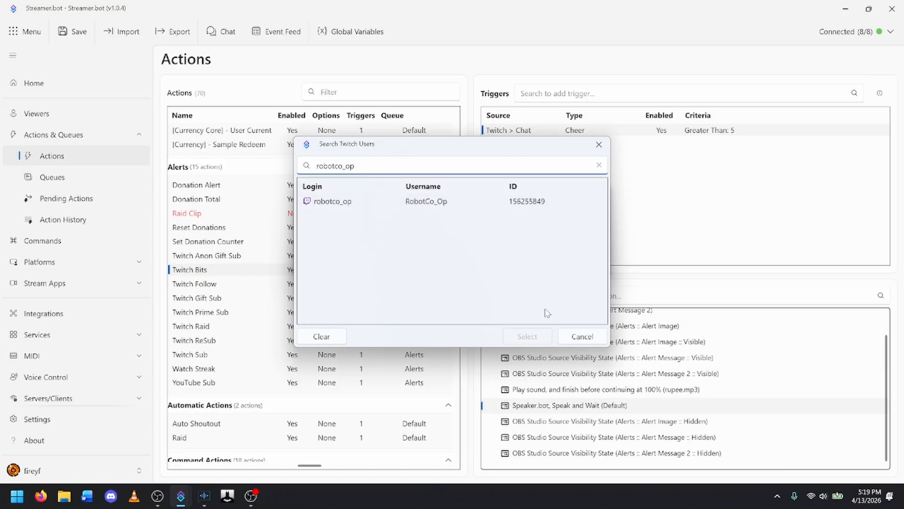
{"action": "left_click", "coordinate": [592, 340]}
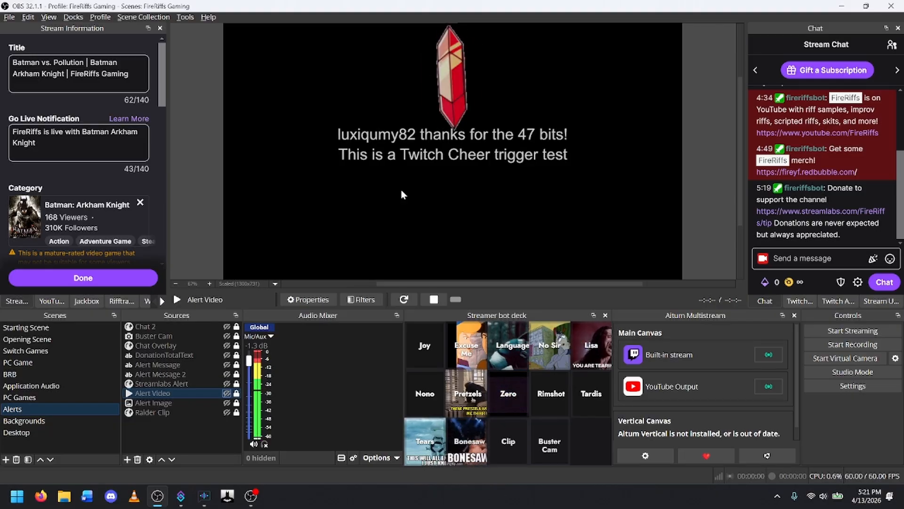
Step: Switch from OBS to Streamer.bot and review the triggers and sub-actions of the Twitch Sub and Twitch Follow alerts
{"action": "key", "text": "alt+Tab"}
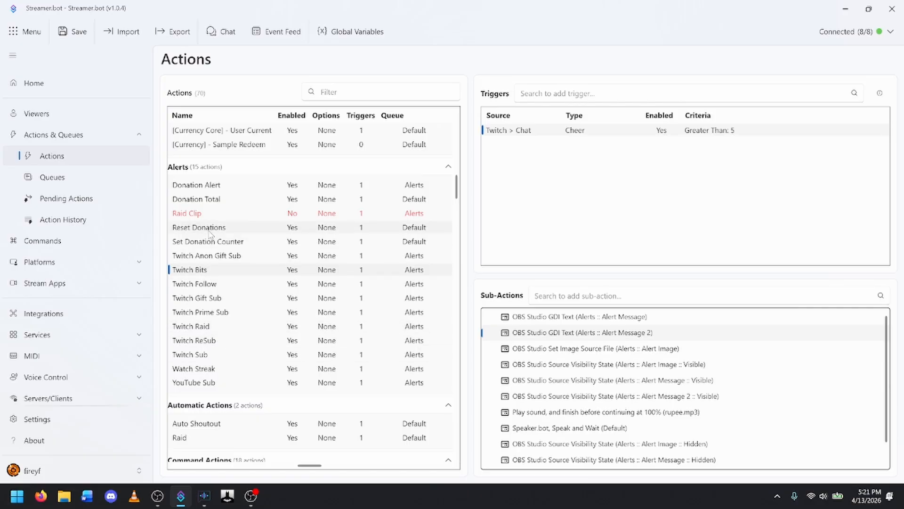
{"action": "left_click", "coordinate": [178, 358]}
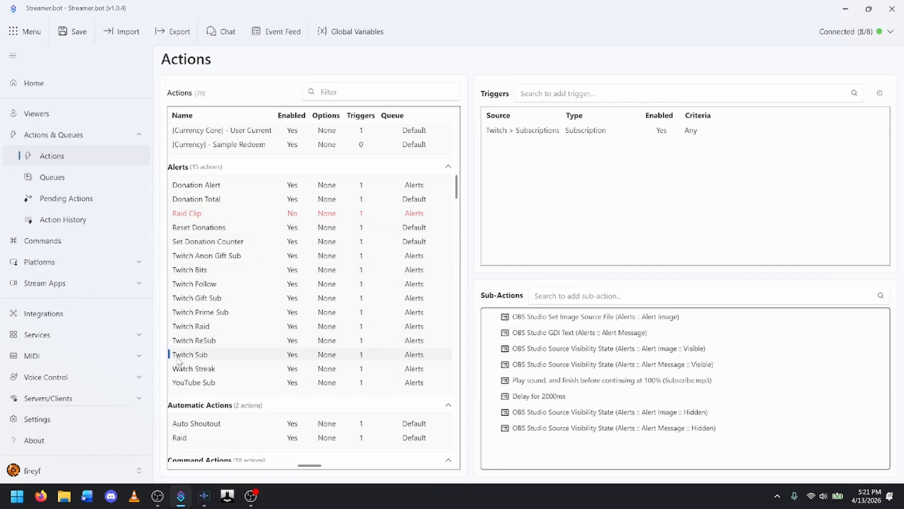
{"action": "left_click", "coordinate": [194, 284]}
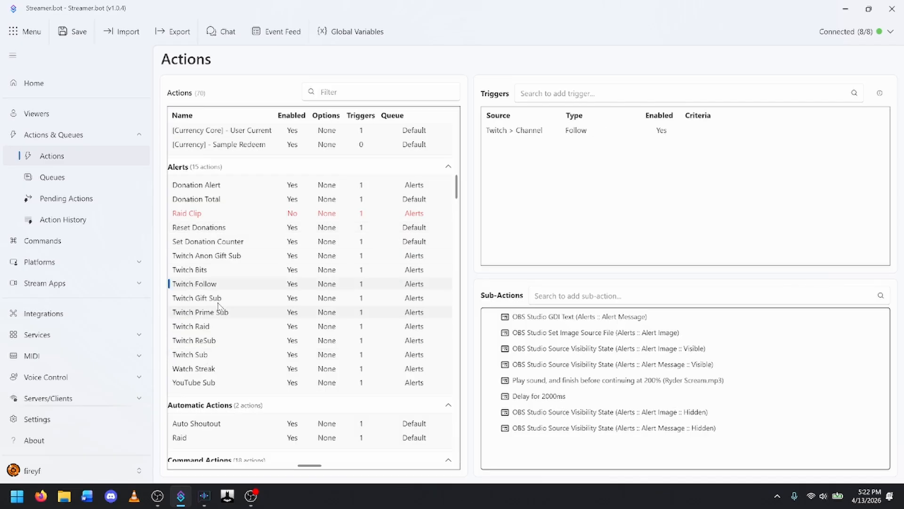
{"action": "right_click", "coordinate": [225, 286]}
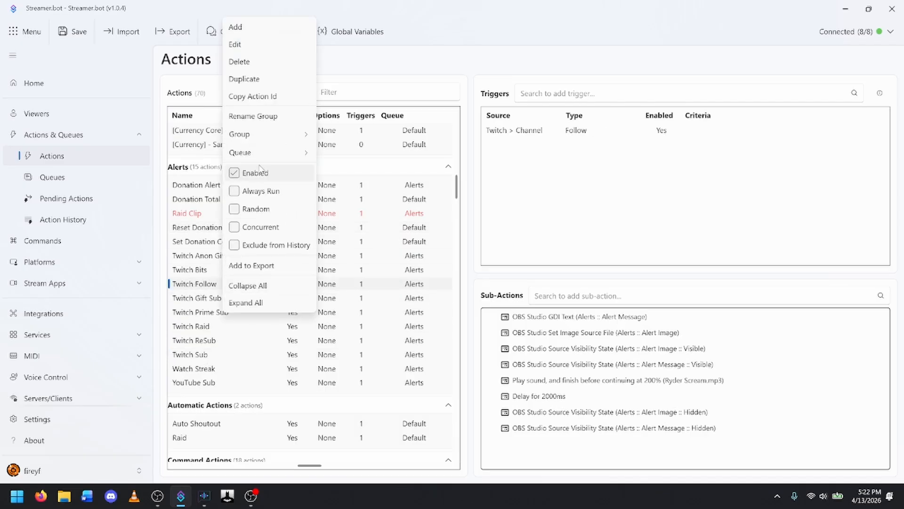
{"action": "left_click", "coordinate": [611, 208]}
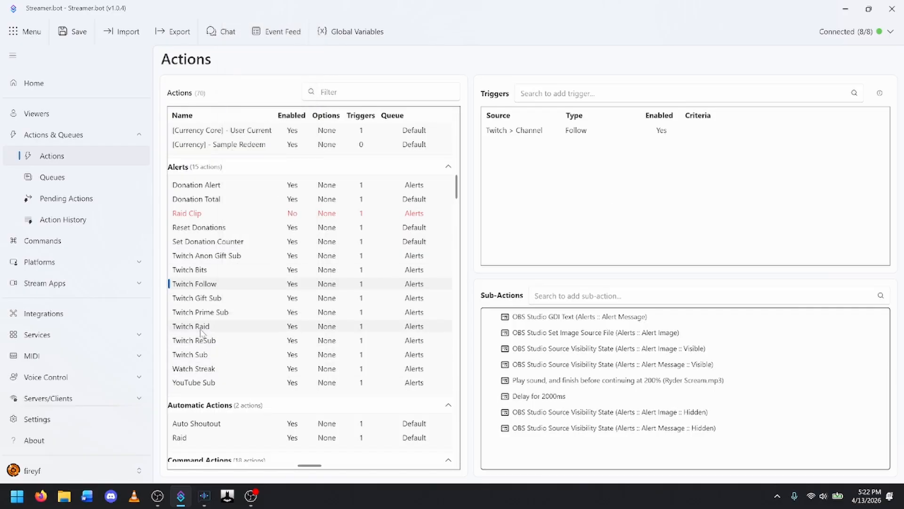
Step: Inspect the group, queue and run options of the Twitch Sub action, and close them without changes
{"action": "left_click", "coordinate": [204, 356]}
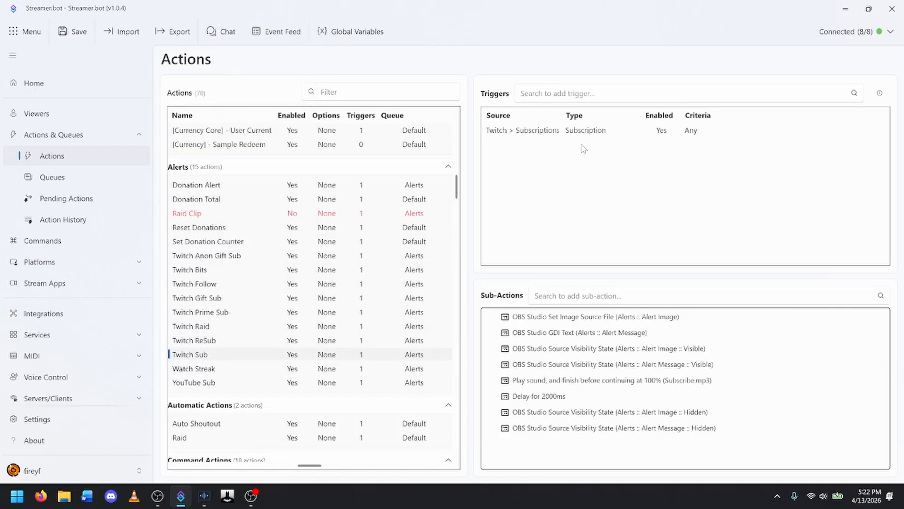
{"action": "right_click", "coordinate": [179, 361]}
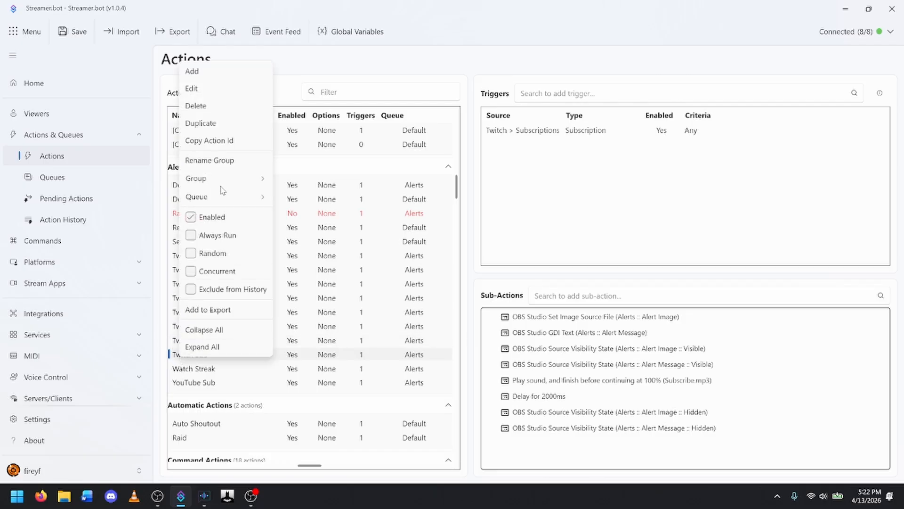
{"action": "left_click", "coordinate": [212, 89]}
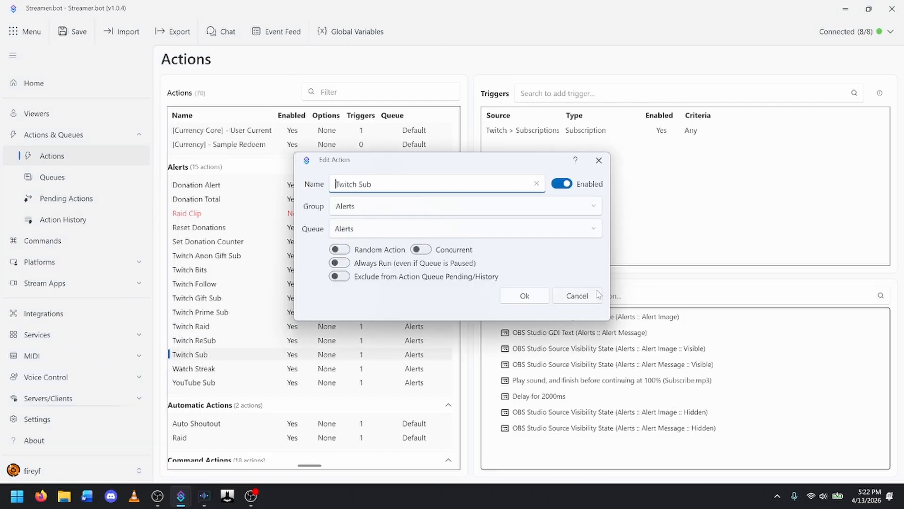
{"action": "left_click", "coordinate": [577, 296]}
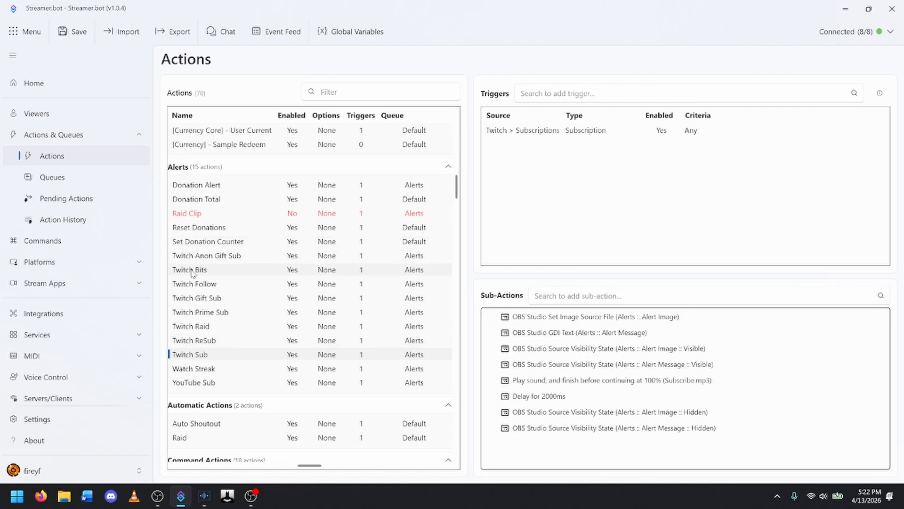
Step: Compare the Twitch Follow and Twitch Sub actions, and browse the available Twitch subscription triggers for Twitch Sub without adding one
{"action": "left_click", "coordinate": [200, 287]}
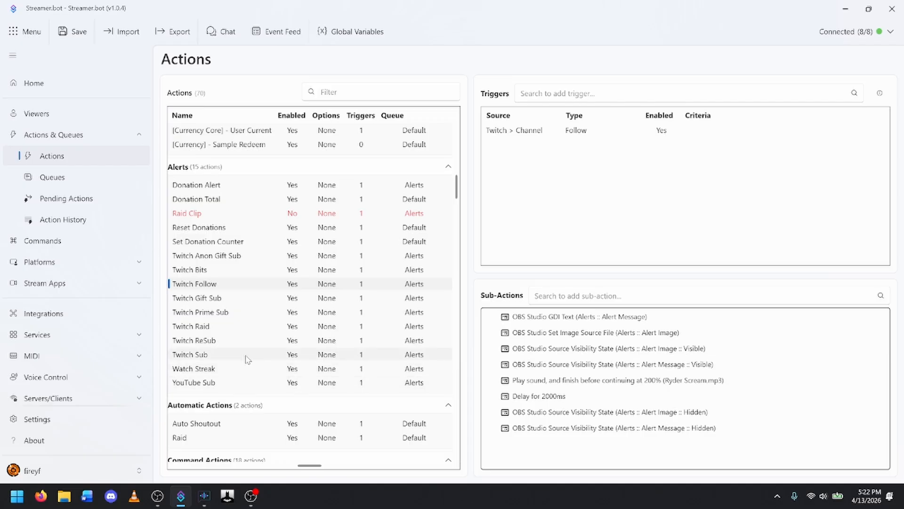
{"action": "left_click", "coordinate": [204, 356]}
{"action": "right_click", "coordinate": [664, 169]}
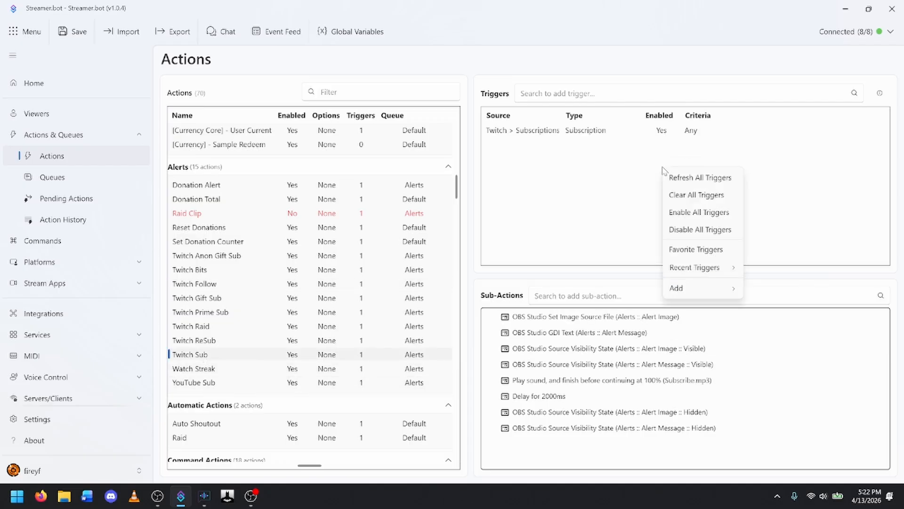
{"action": "mouse_move", "coordinate": [687, 285]}
{"action": "mouse_move", "coordinate": [815, 266]}
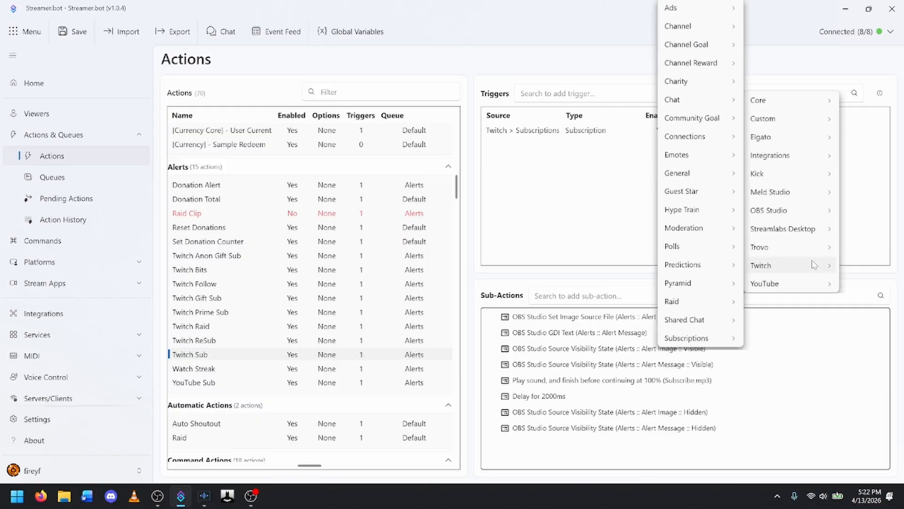
{"action": "mouse_move", "coordinate": [692, 345]}
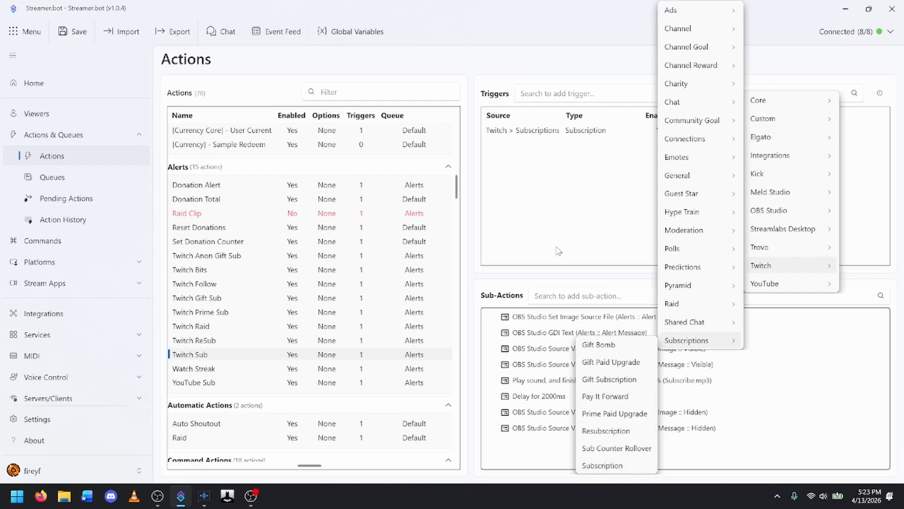
{"action": "left_click", "coordinate": [563, 231]}
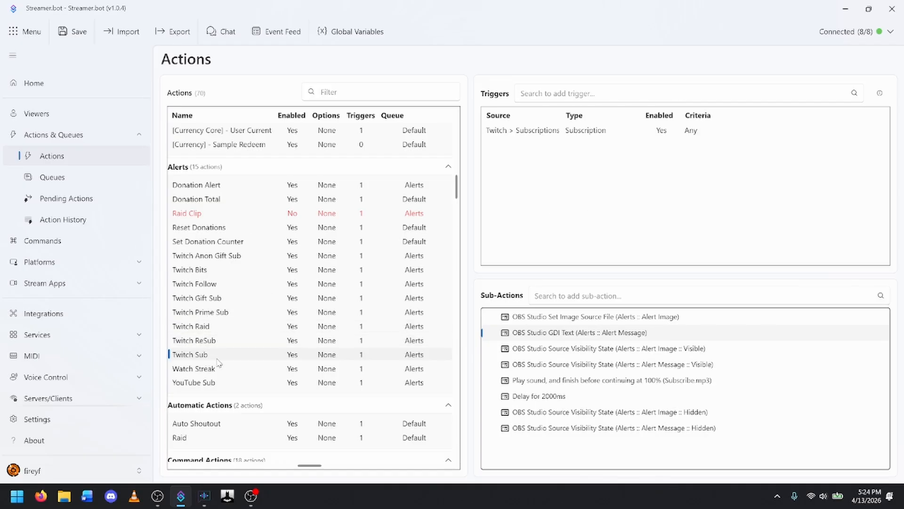
Step: Review the triggers and sub-actions of the Twitch Prime Sub, Twitch Gift Sub and Twitch ReSub alerts
{"action": "left_click", "coordinate": [211, 314]}
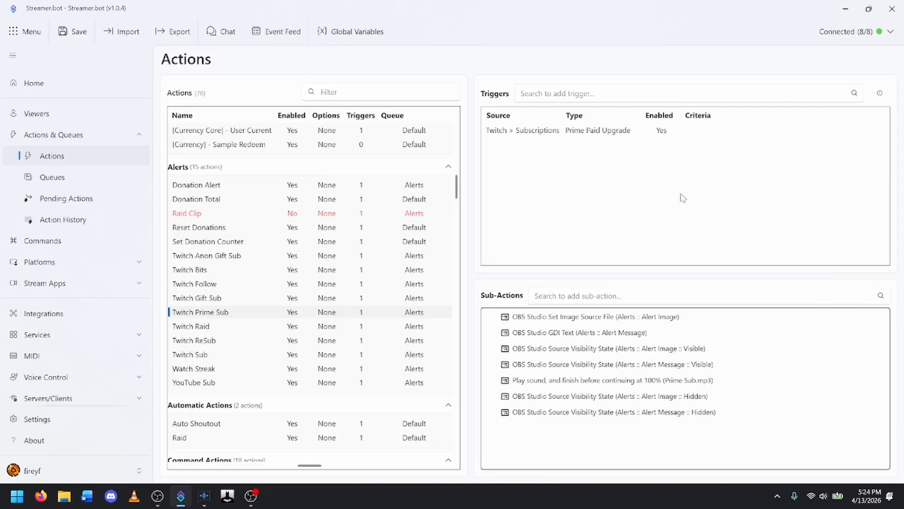
{"action": "left_click", "coordinate": [206, 301]}
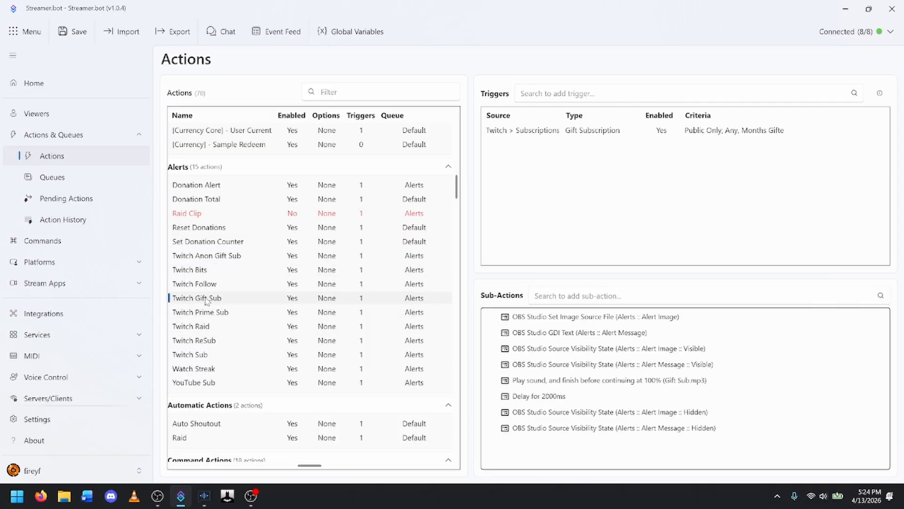
{"action": "left_click", "coordinate": [210, 341]}
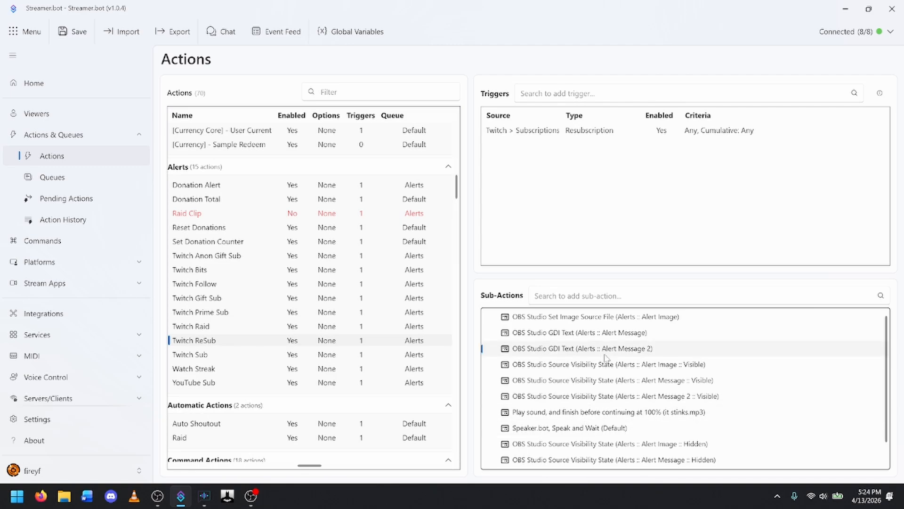
Step: Check the Alert Message 2 text of the Twitch ReSub alert without changes, and test its Resubscription trigger
{"action": "double_click", "coordinate": [484, 349]}
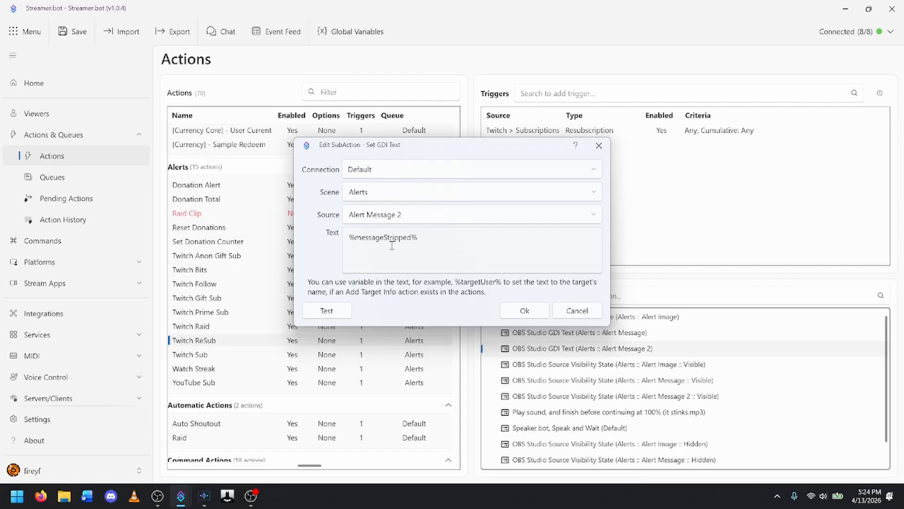
{"action": "left_click", "coordinate": [577, 311]}
{"action": "right_click", "coordinate": [570, 135]}
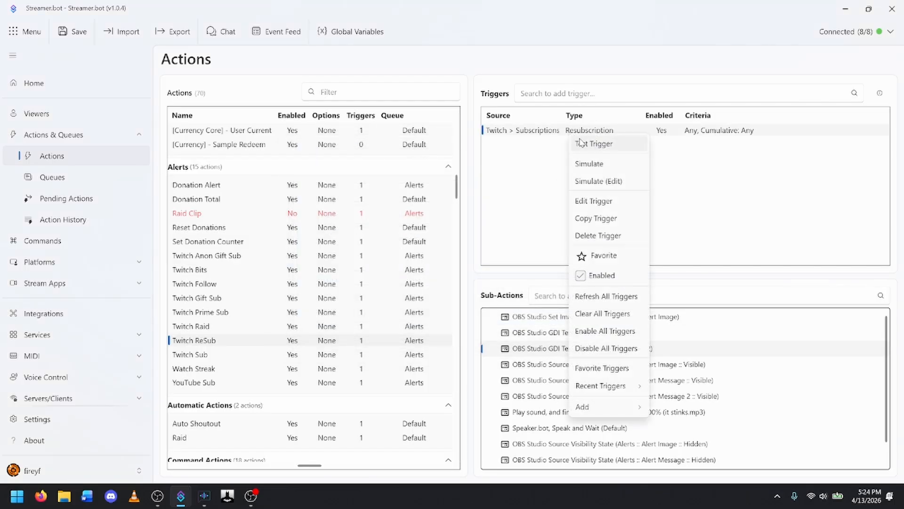
{"action": "left_click", "coordinate": [580, 142]}
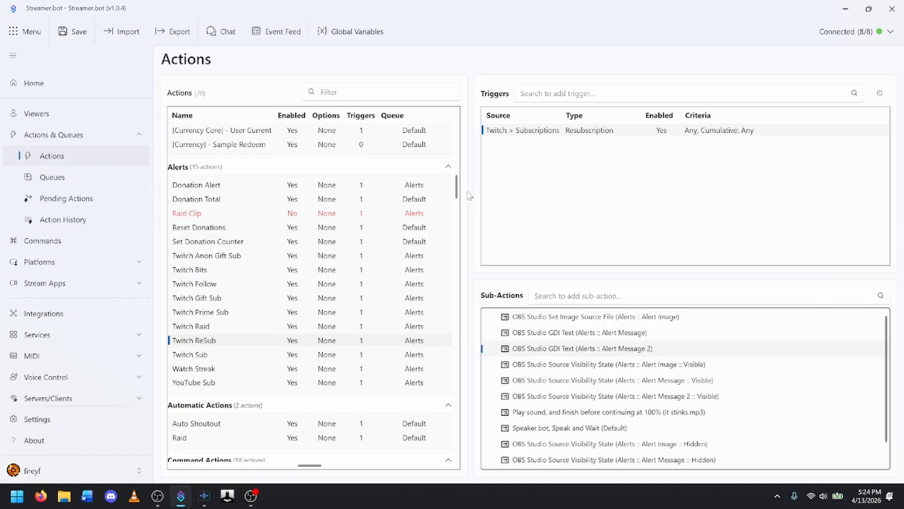
Step: Inspect the variables of the latest Twitch ReSub run in the action history, including the message and cumulative month variables
{"action": "left_click", "coordinate": [66, 220]}
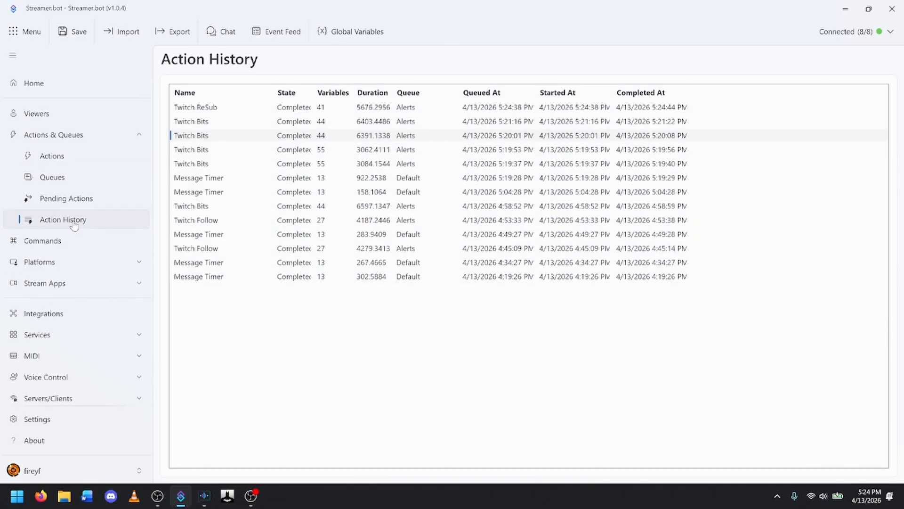
{"action": "double_click", "coordinate": [237, 107]}
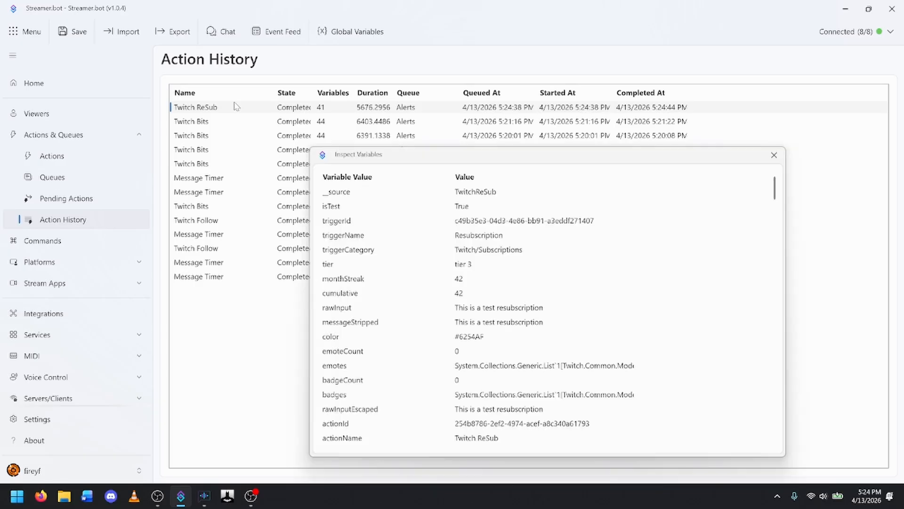
{"action": "scroll", "coordinate": [537, 387], "scroll_direction": "down", "scroll_amount": 2}
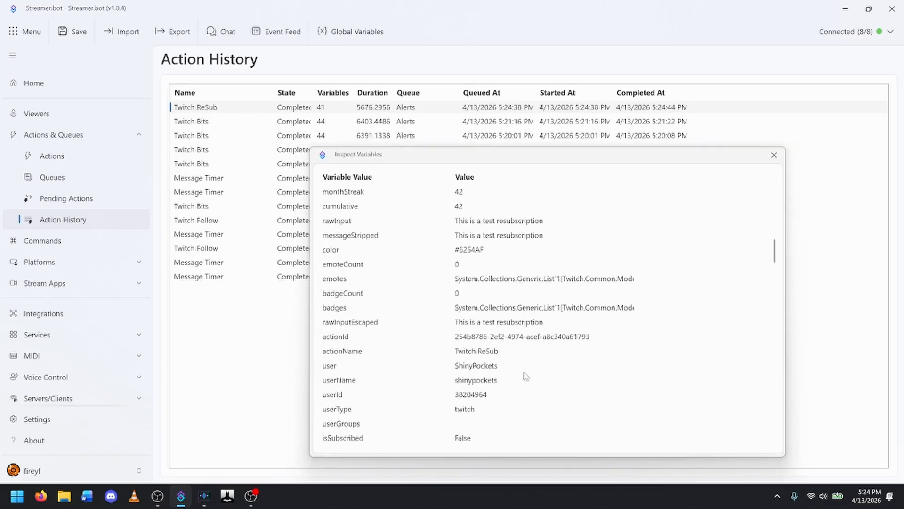
{"action": "scroll", "coordinate": [518, 368], "scroll_direction": "up", "scroll_amount": 2}
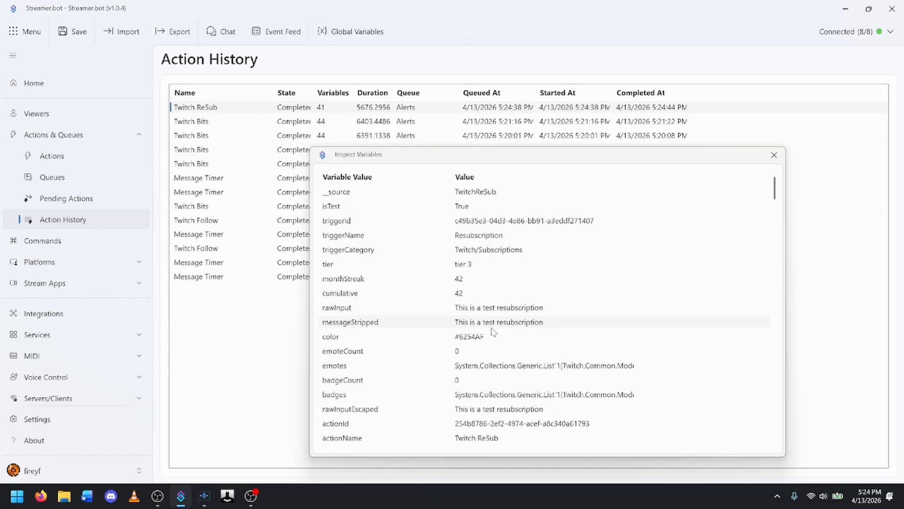
{"action": "scroll", "coordinate": [493, 332], "scroll_direction": "down", "scroll_amount": 3}
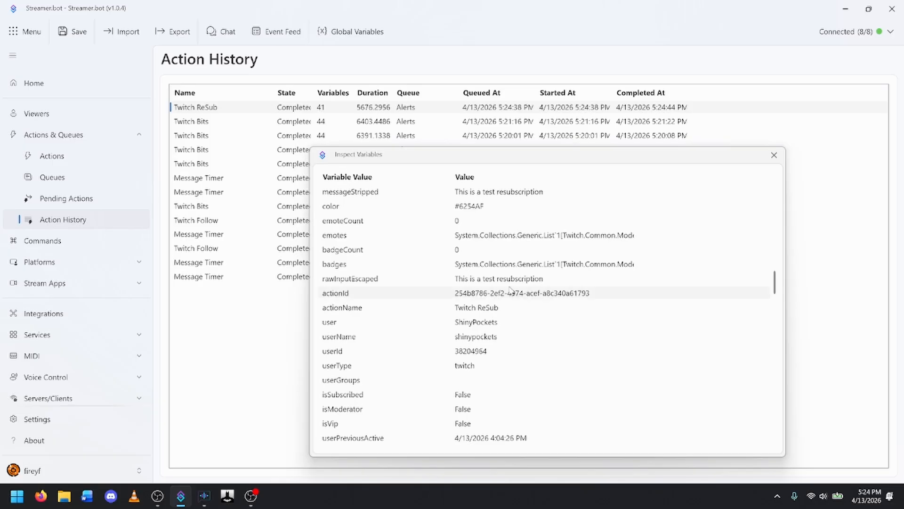
{"action": "scroll", "coordinate": [511, 288], "scroll_direction": "up", "scroll_amount": 2}
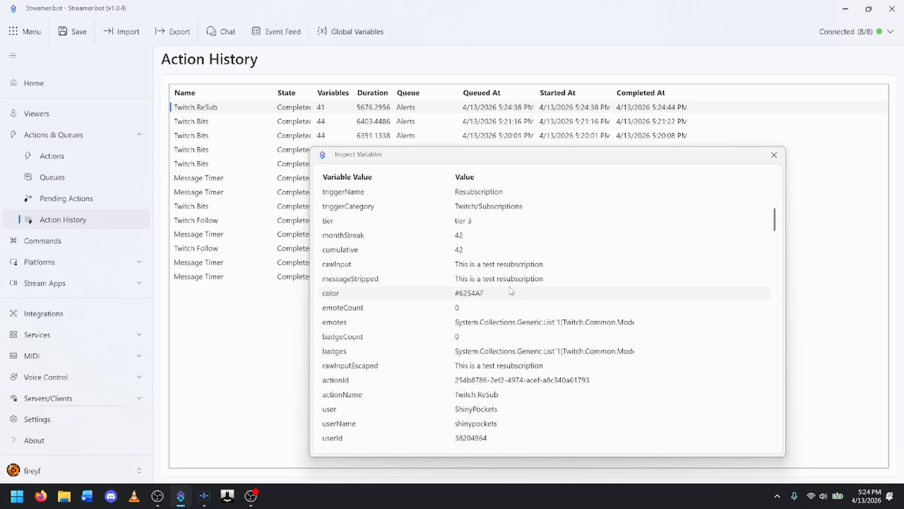
{"action": "scroll", "coordinate": [511, 290], "scroll_direction": "down", "scroll_amount": 1}
{"action": "scroll", "coordinate": [511, 283], "scroll_direction": "up", "scroll_amount": 1}
{"action": "scroll", "coordinate": [512, 328], "scroll_direction": "down", "scroll_amount": 1}
{"action": "scroll", "coordinate": [518, 336], "scroll_direction": "down", "scroll_amount": 2}
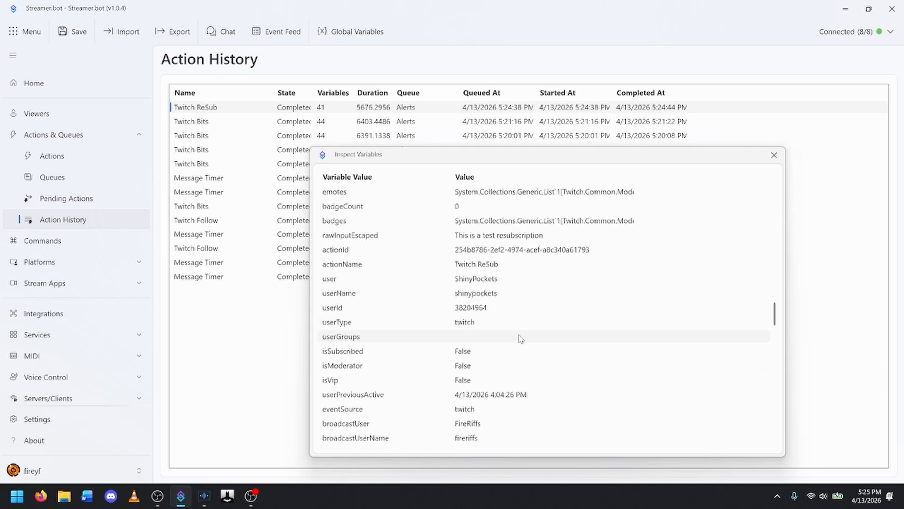
{"action": "scroll", "coordinate": [482, 296], "scroll_direction": "up", "scroll_amount": 4}
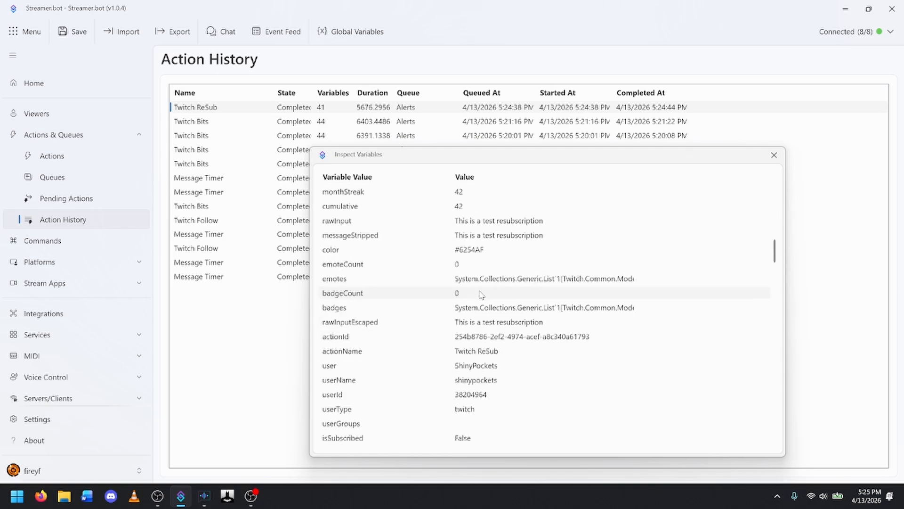
{"action": "left_click", "coordinate": [773, 154]}
Step: Return to the Twitch ReSub action and review its Alert Message and Alert Message 2 texts and remaining sub-actions without changes
{"action": "left_click", "coordinate": [67, 164]}
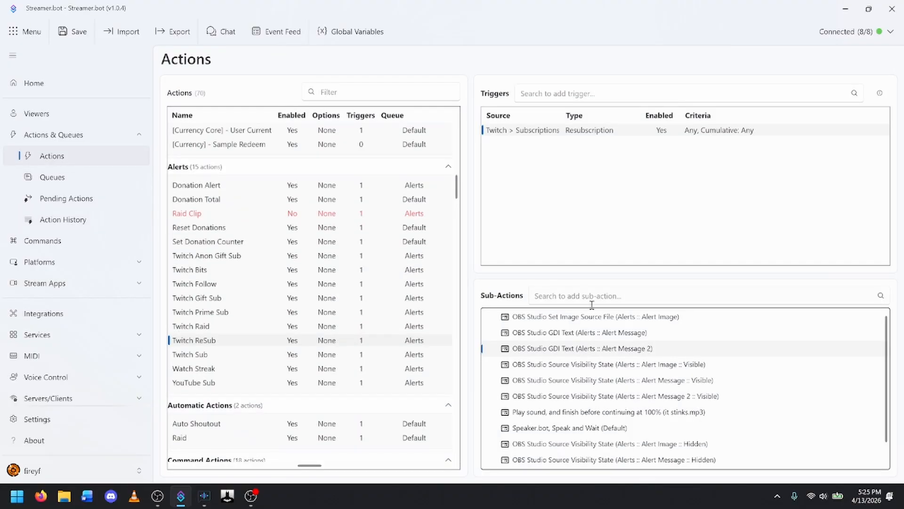
{"action": "double_click", "coordinate": [581, 350]}
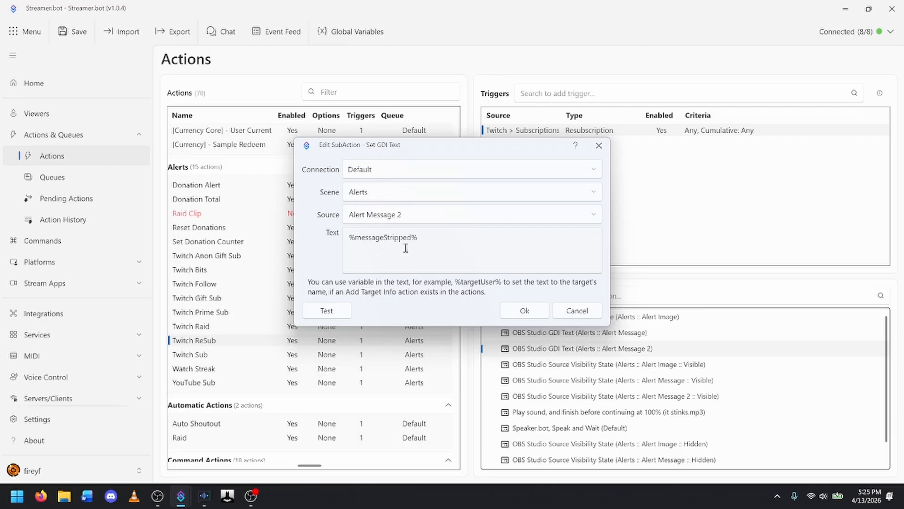
{"action": "left_click", "coordinate": [576, 311]}
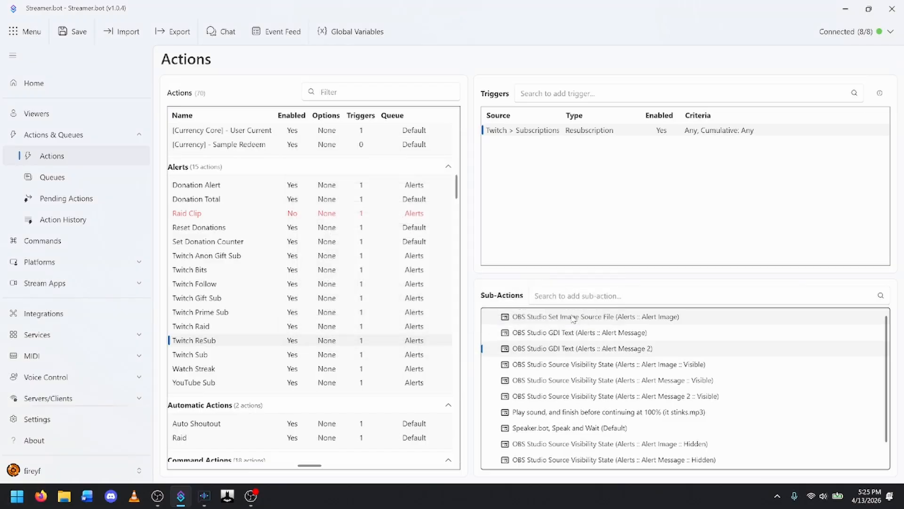
{"action": "left_click", "coordinate": [588, 427]}
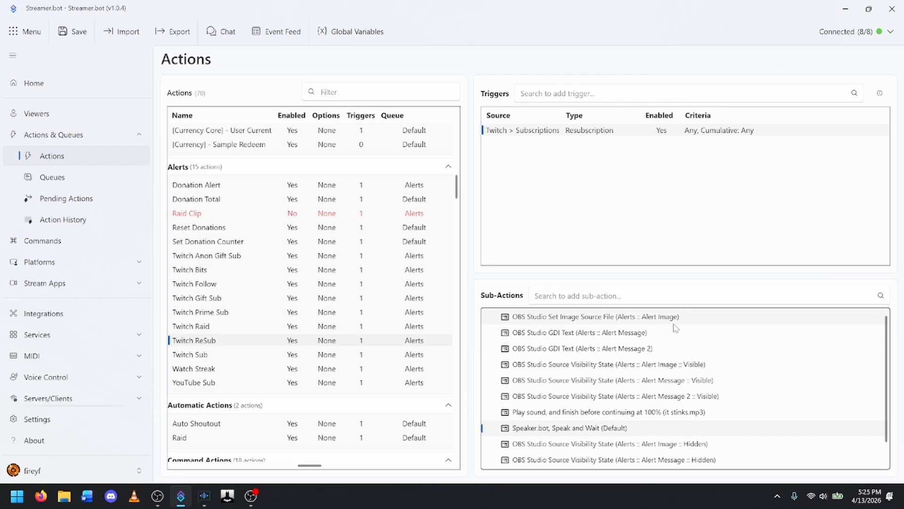
{"action": "double_click", "coordinate": [617, 350]}
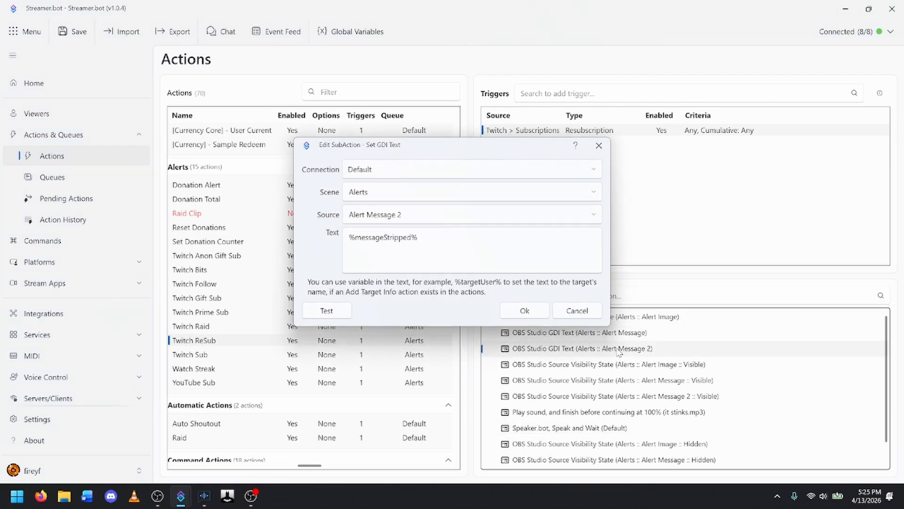
{"action": "left_click", "coordinate": [594, 313]}
{"action": "double_click", "coordinate": [606, 333]}
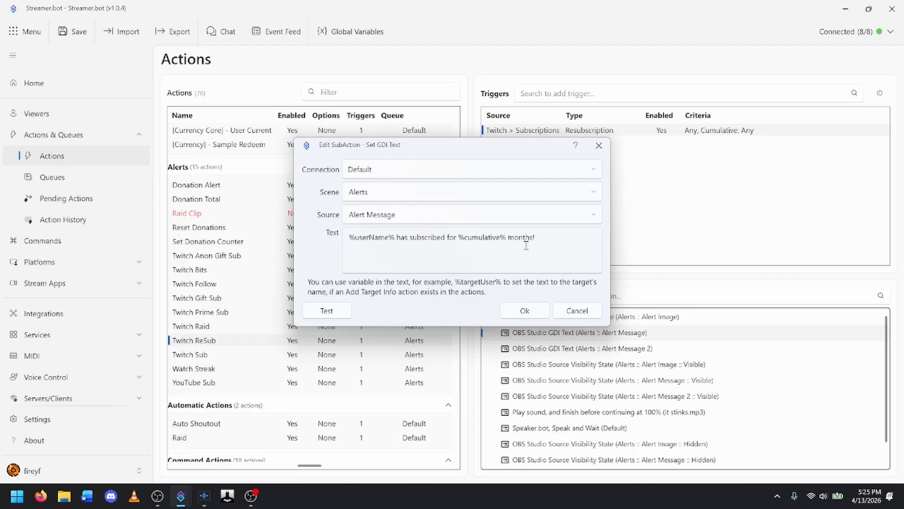
{"action": "left_click", "coordinate": [577, 311]}
{"action": "double_click", "coordinate": [591, 349]}
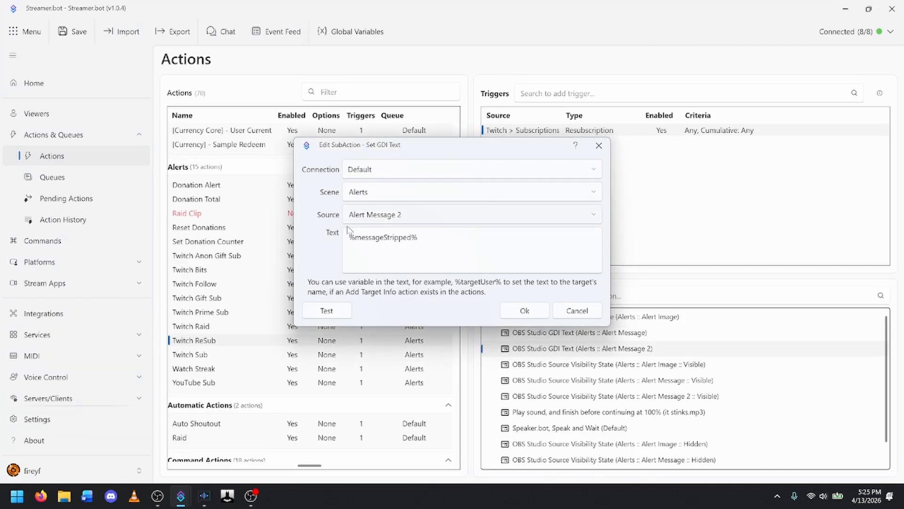
{"action": "left_click", "coordinate": [578, 310]}
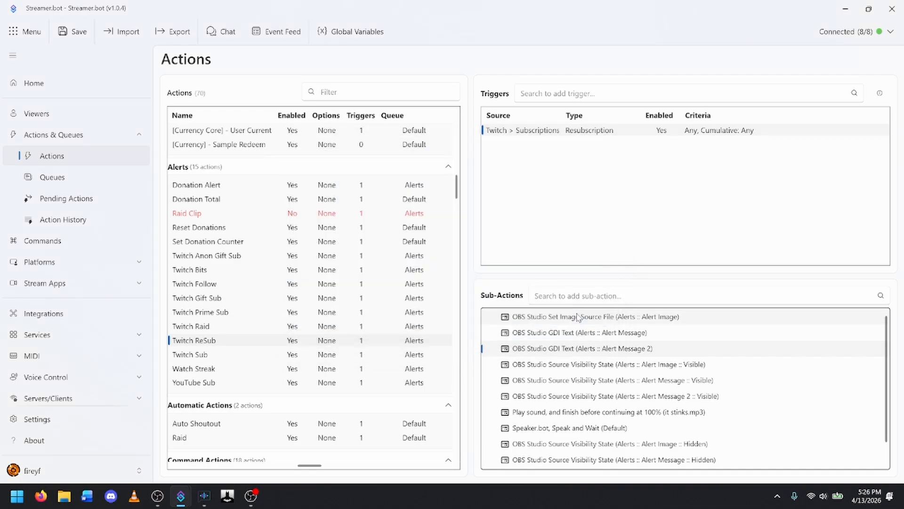
{"action": "scroll", "coordinate": [611, 383], "scroll_direction": "down", "scroll_amount": 1}
{"action": "scroll", "coordinate": [609, 383], "scroll_direction": "up", "scroll_amount": 1}
{"action": "scroll", "coordinate": [609, 384], "scroll_direction": "down", "scroll_amount": 1}
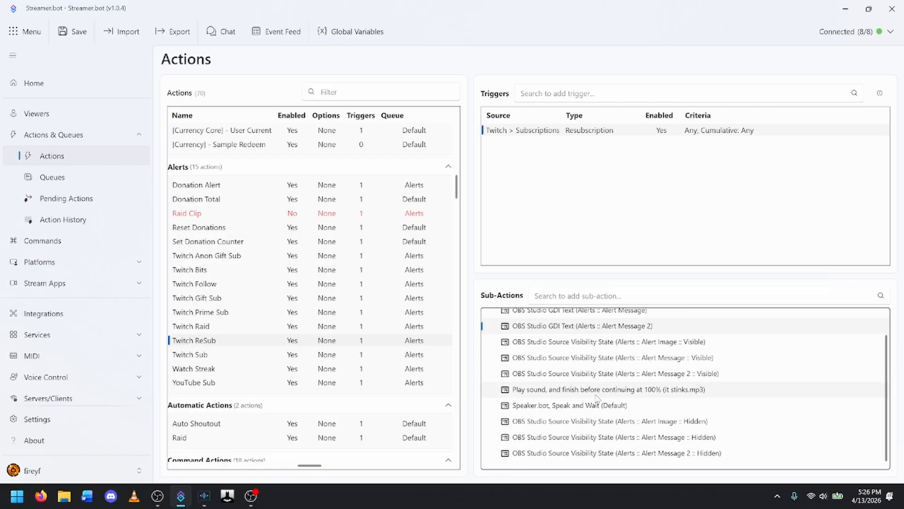
Step: Review the Watch Streak alert's sub-actions and its Alert Message text without changes
{"action": "left_click", "coordinate": [192, 369]}
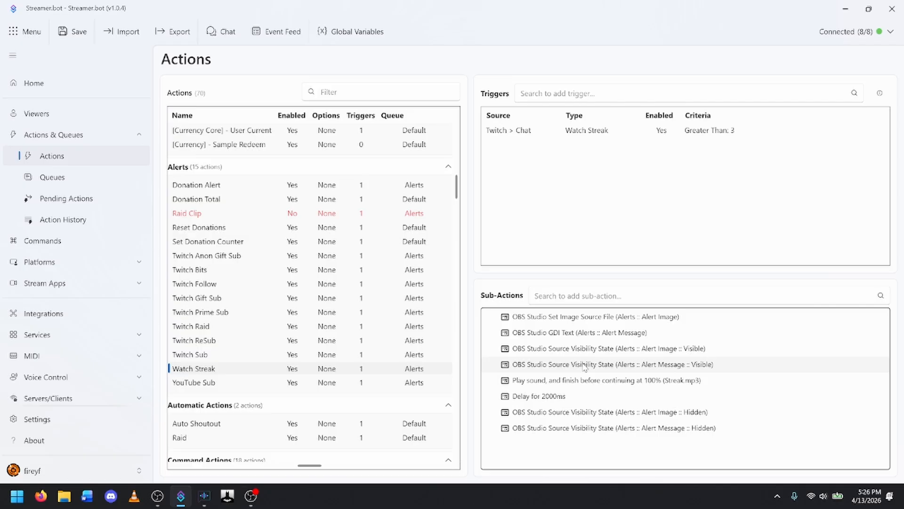
{"action": "double_click", "coordinate": [587, 336]}
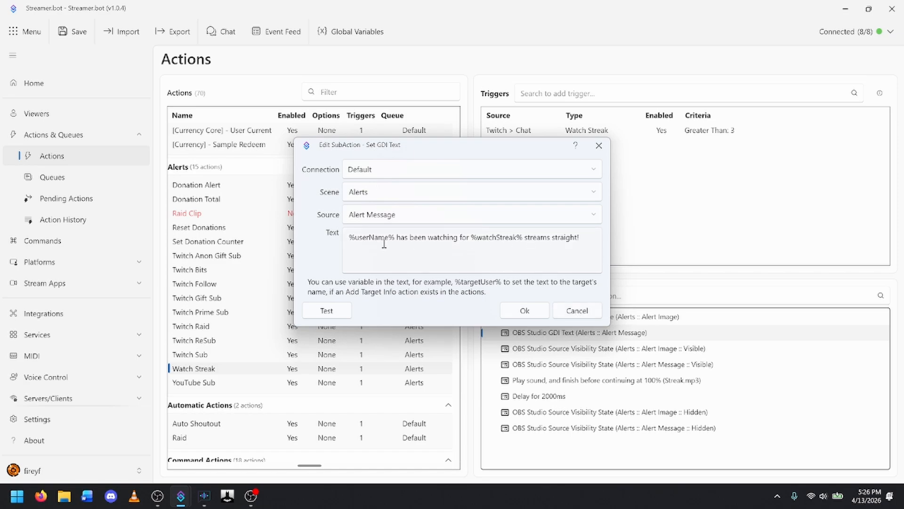
{"action": "left_click", "coordinate": [578, 312]}
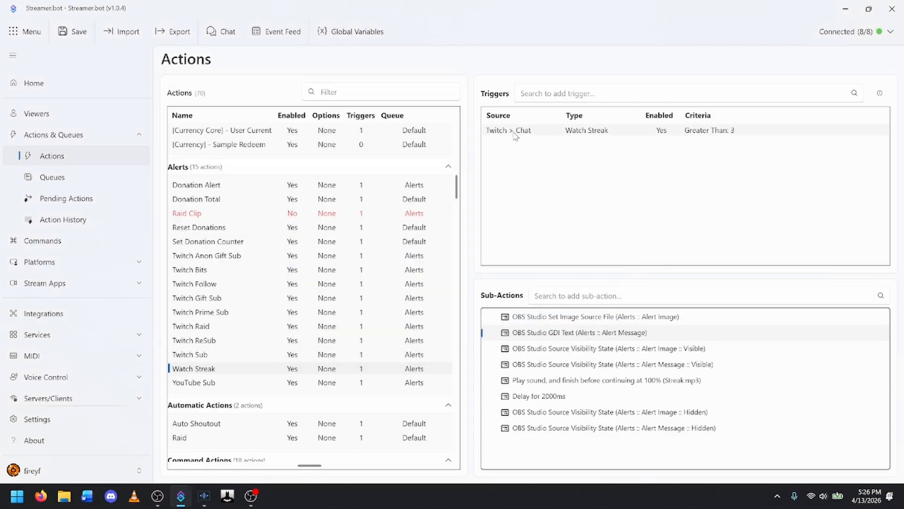
Step: Browse the available Twitch Chat triggers for Watch Streak without adding one, and check the existing trigger's minimum and maximum limits
{"action": "right_click", "coordinate": [540, 173]}
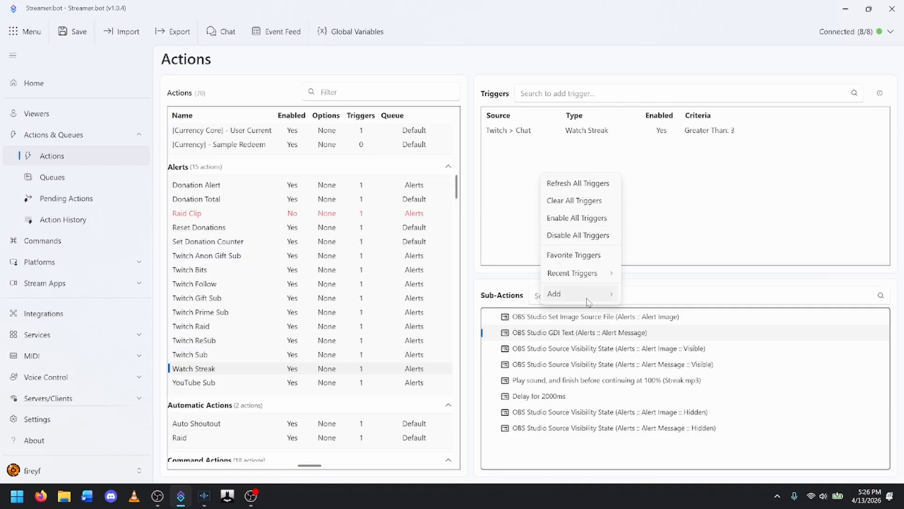
{"action": "mouse_move", "coordinate": [588, 300]}
{"action": "mouse_move", "coordinate": [636, 279]}
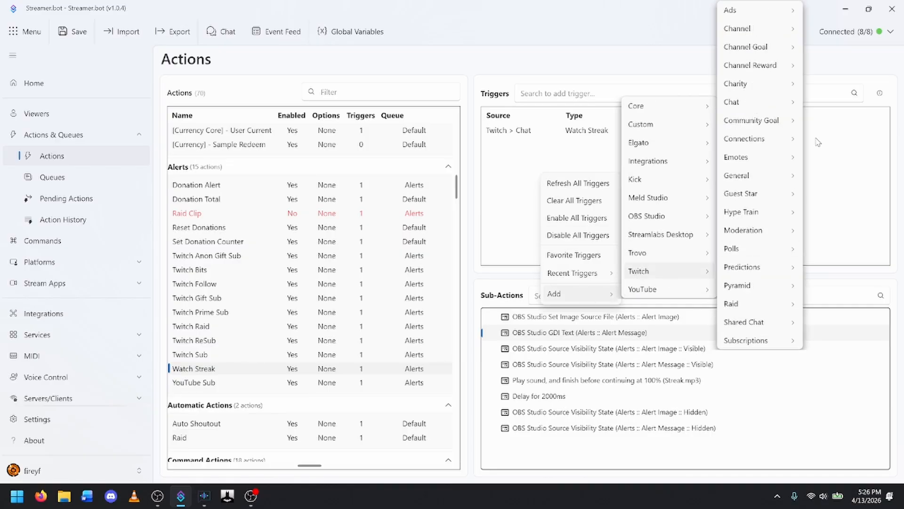
{"action": "mouse_move", "coordinate": [753, 102]}
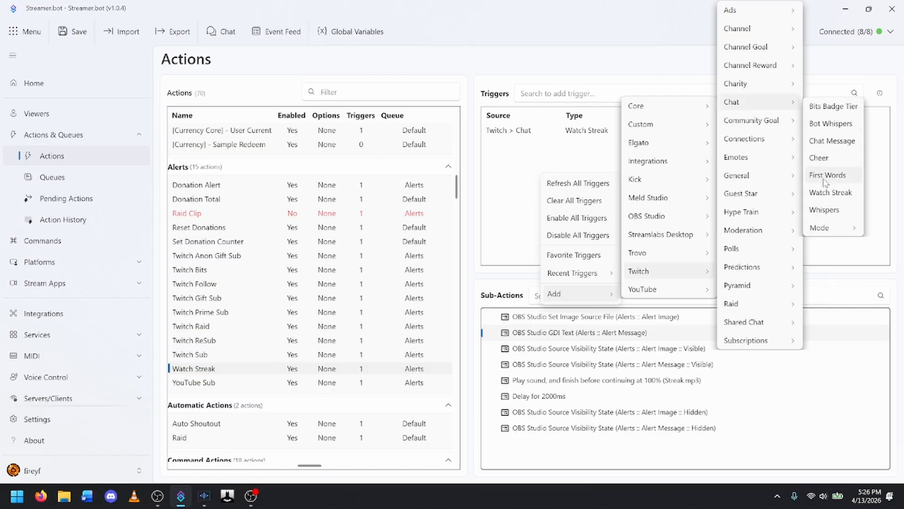
{"action": "left_click", "coordinate": [510, 160]}
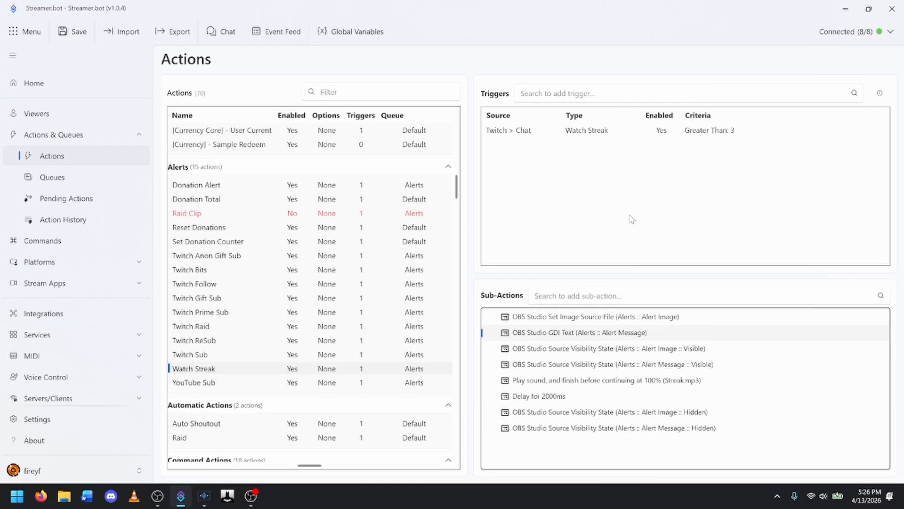
{"action": "double_click", "coordinate": [660, 131]}
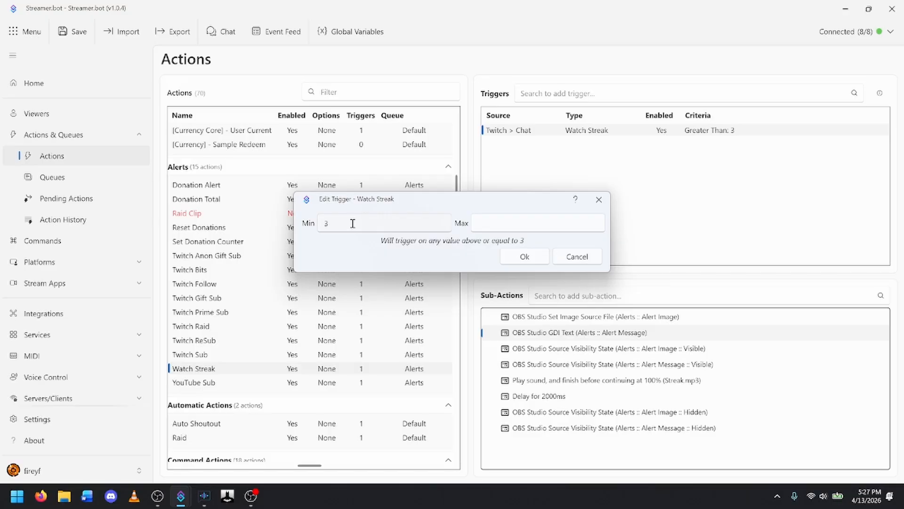
{"action": "left_click", "coordinate": [584, 260]}
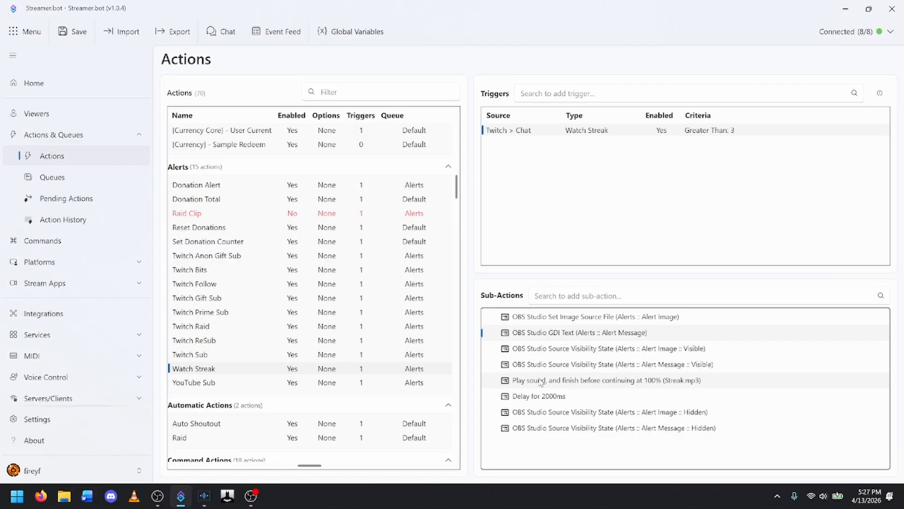
Step: Open the YouTube Sub alert and browse the available YouTube General triggers for New Subscriber without adding one
{"action": "left_click", "coordinate": [210, 388]}
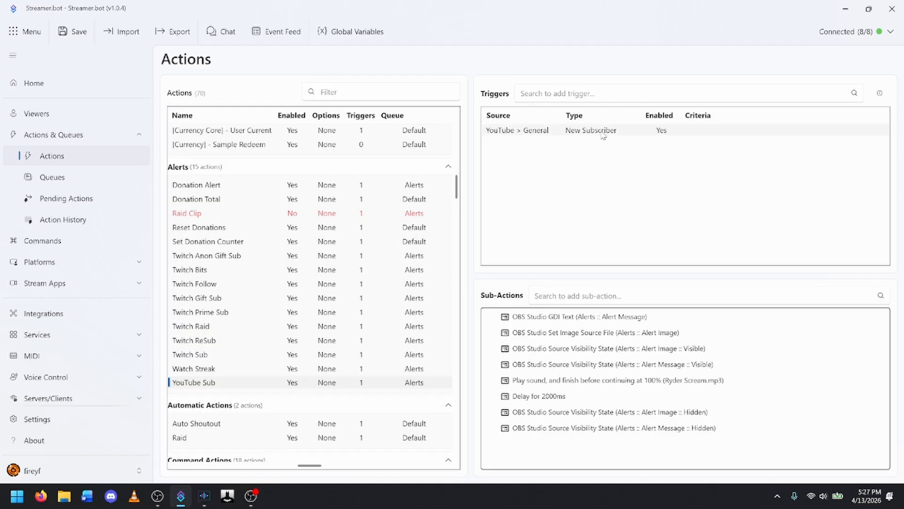
{"action": "right_click", "coordinate": [592, 183]}
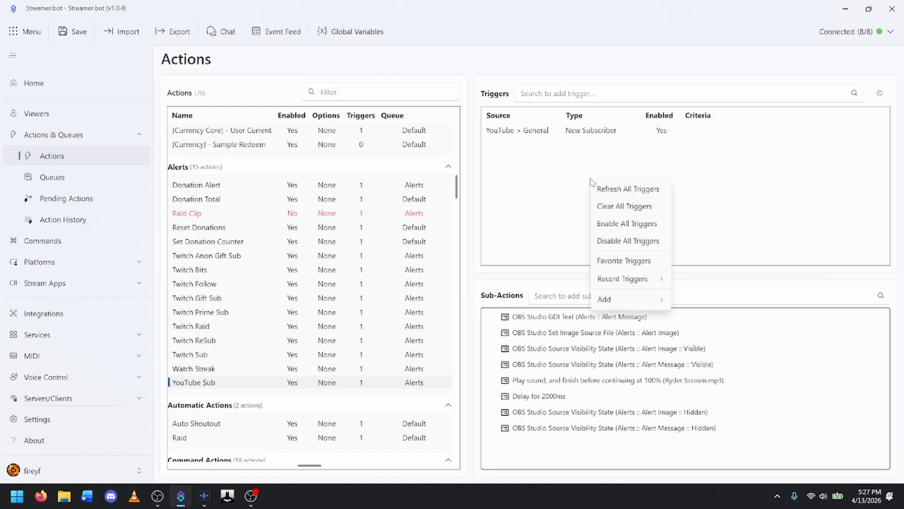
{"action": "left_click", "coordinate": [517, 211]}
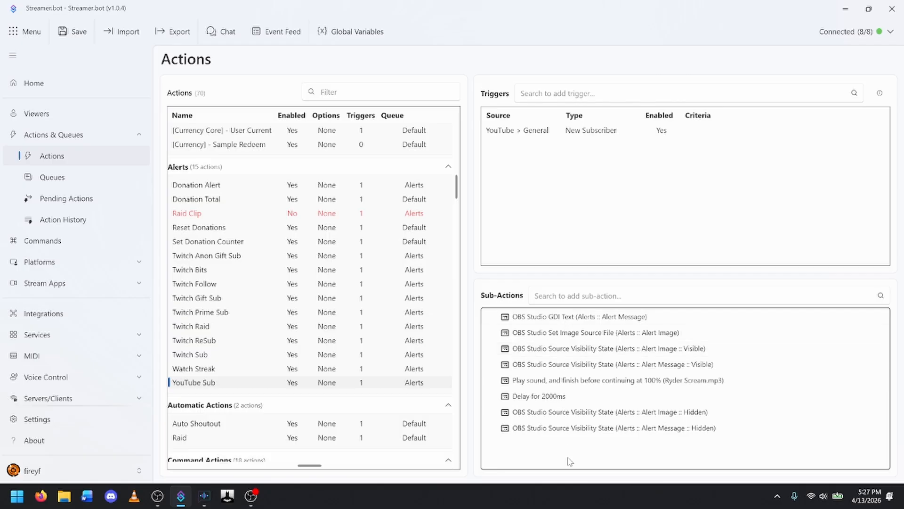
{"action": "right_click", "coordinate": [597, 182]}
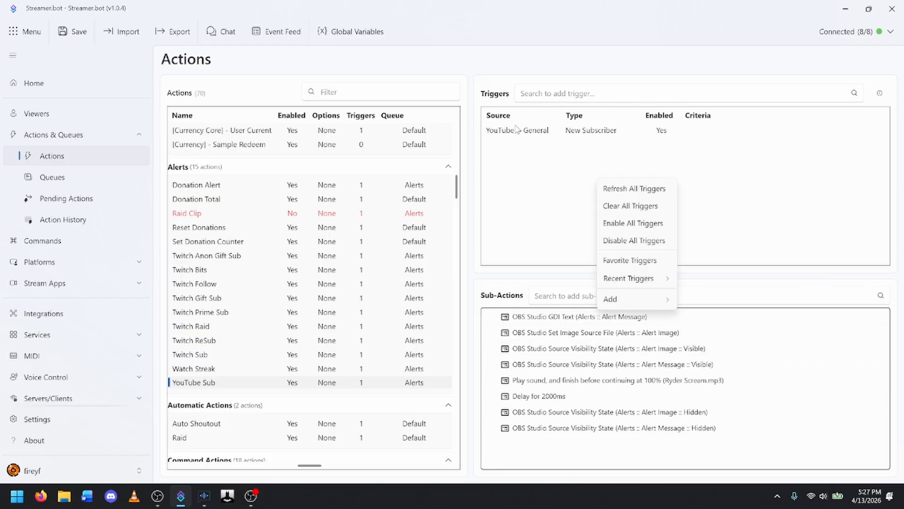
{"action": "mouse_move", "coordinate": [636, 301]}
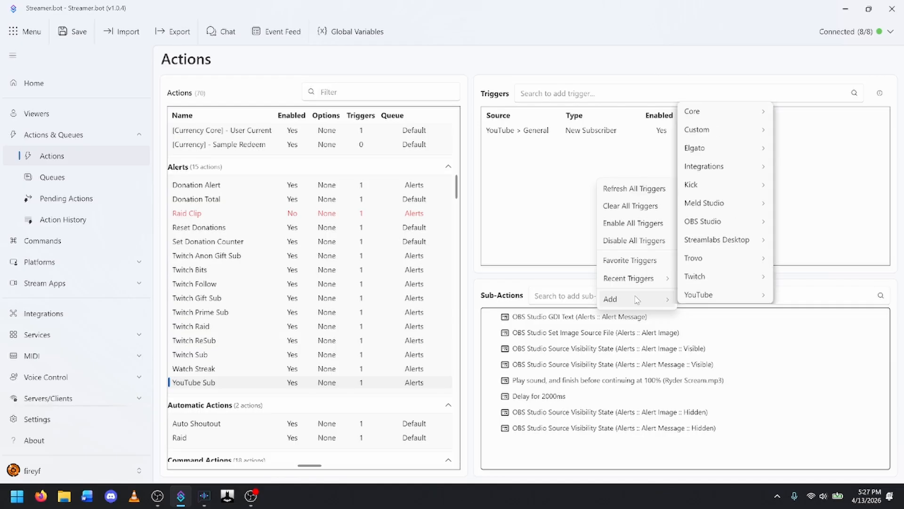
{"action": "mouse_move", "coordinate": [712, 297]}
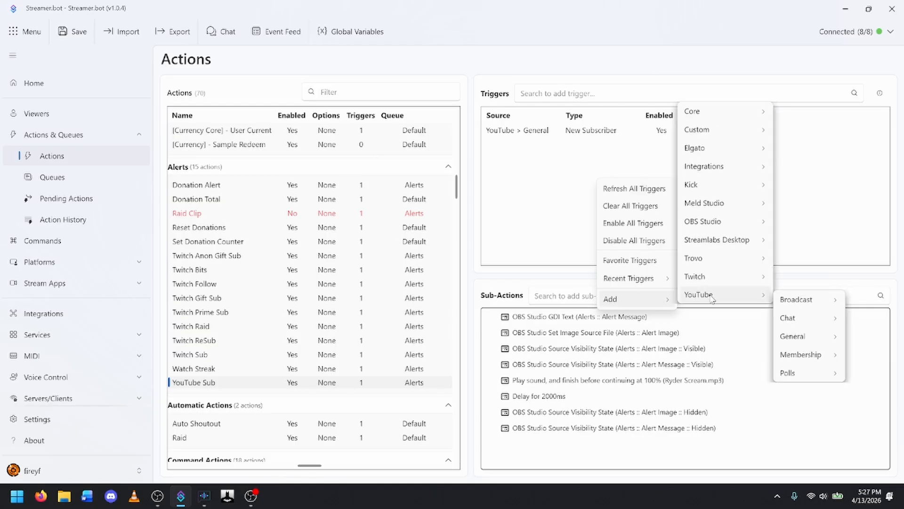
{"action": "mouse_move", "coordinate": [792, 343]}
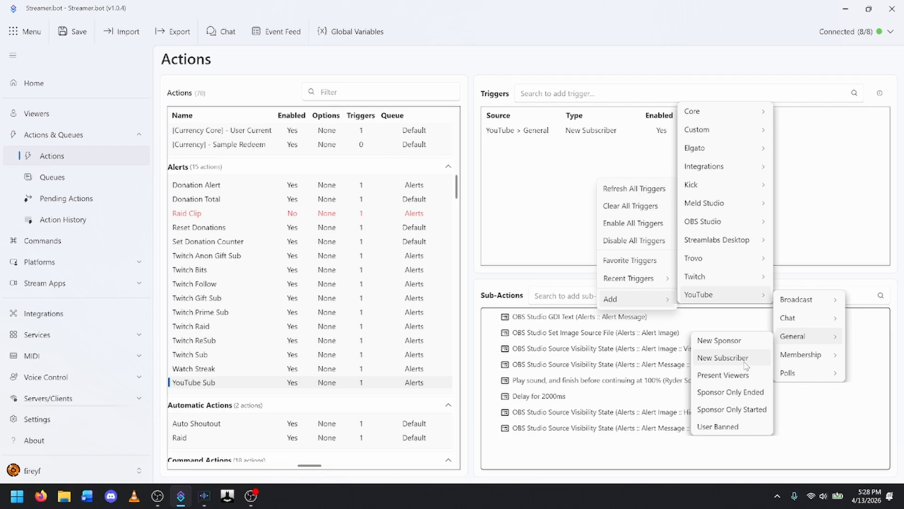
{"action": "left_click", "coordinate": [519, 191]}
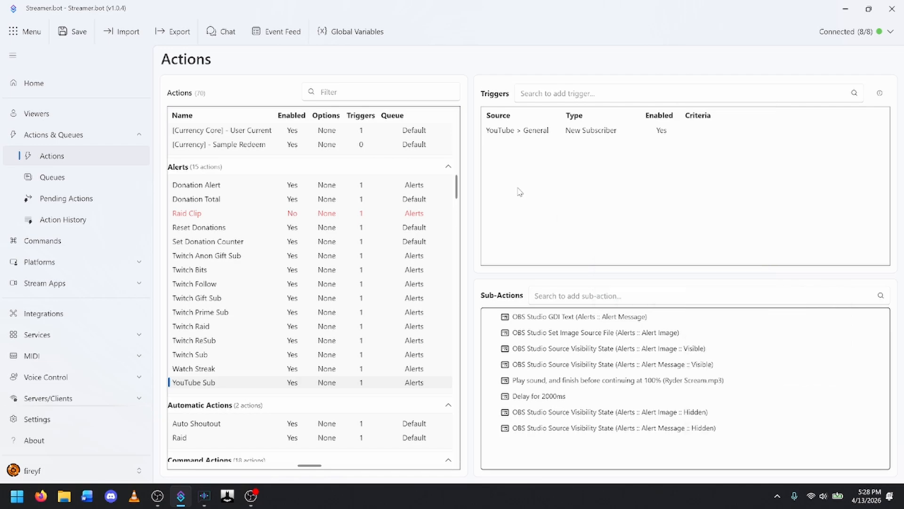
Step: Review the YouTube Sub alert's Alert Message text without changes, and view the Twitch Anon Gift Sub action's trigger and sub-actions
{"action": "double_click", "coordinate": [612, 319]}
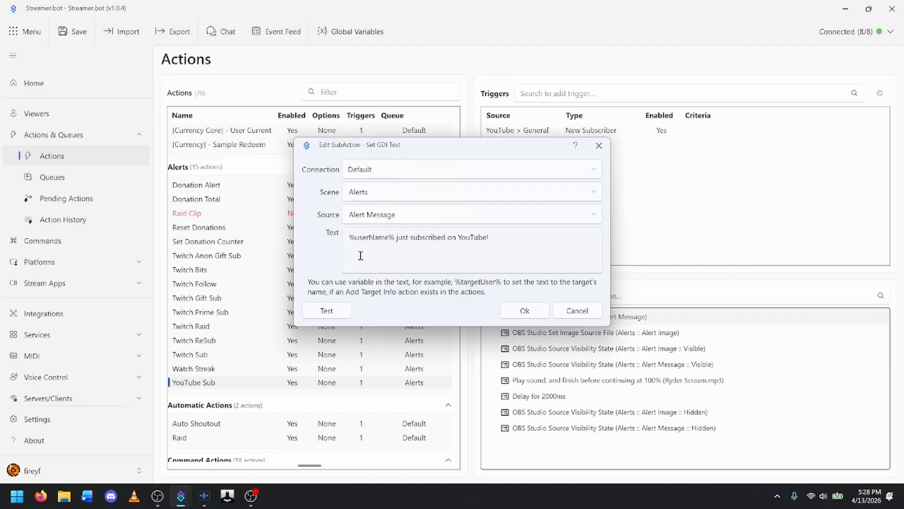
{"action": "left_click", "coordinate": [588, 316]}
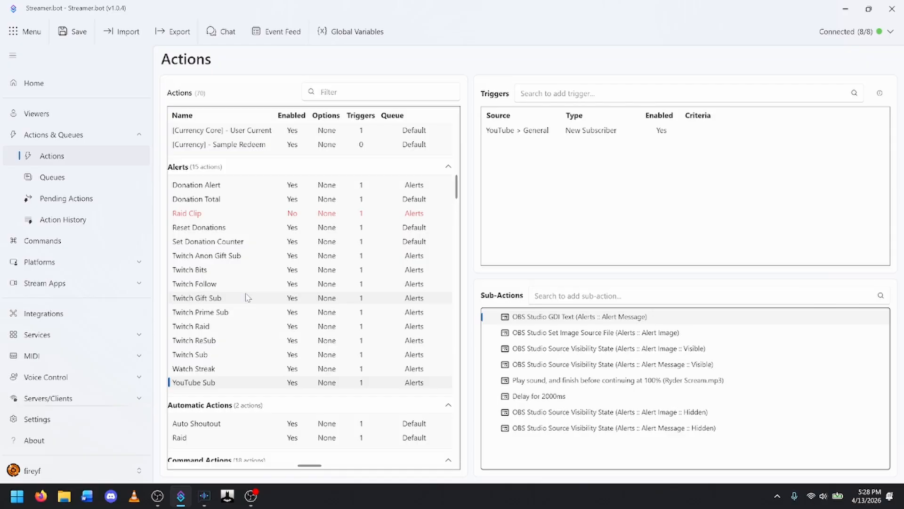
{"action": "left_click", "coordinate": [224, 260]}
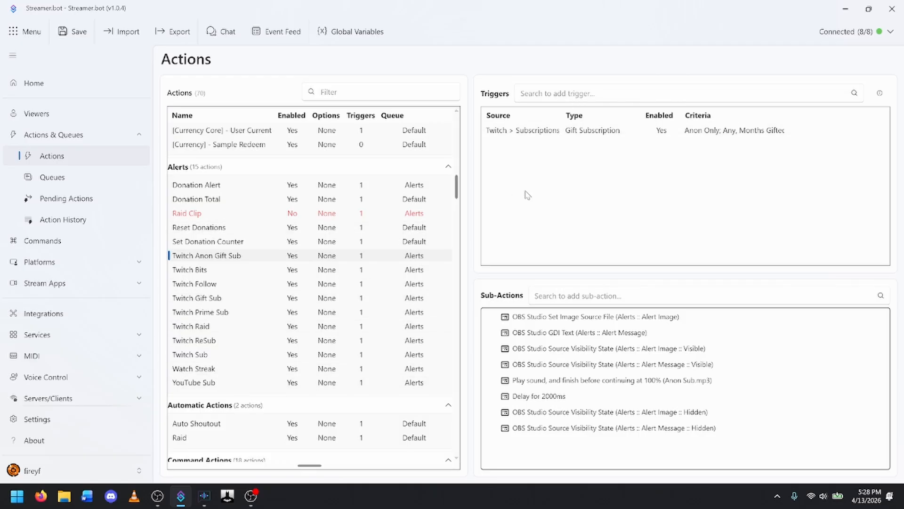
Step: View the Donation Alert action and check the Streamlabs account connection in the integrations
{"action": "left_click", "coordinate": [193, 188]}
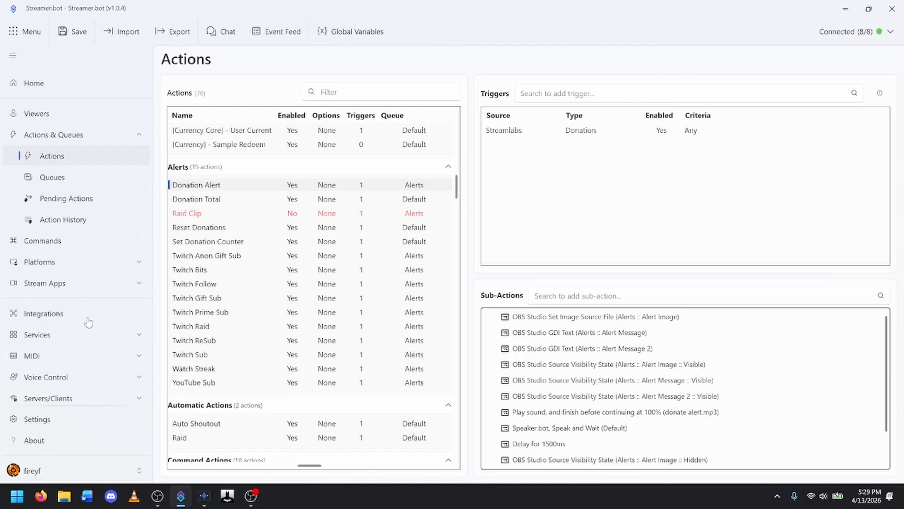
{"action": "left_click", "coordinate": [87, 322]}
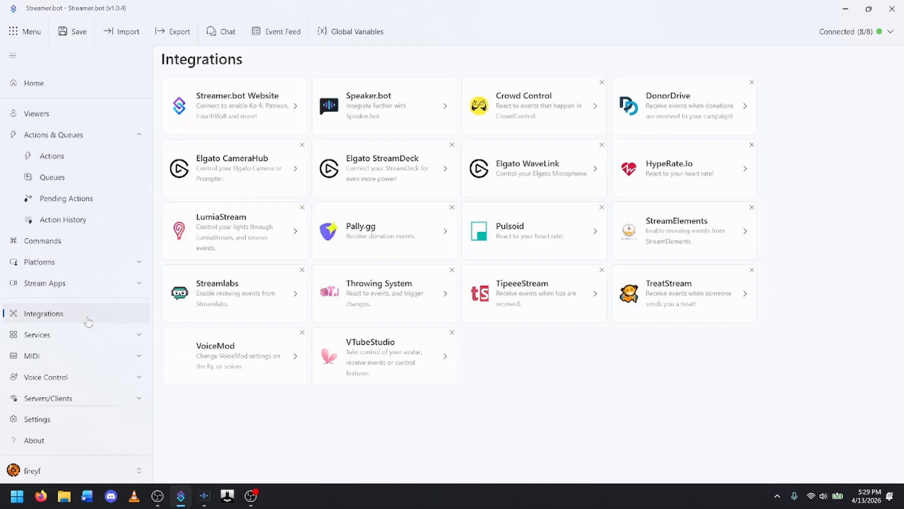
{"action": "left_click", "coordinate": [263, 307]}
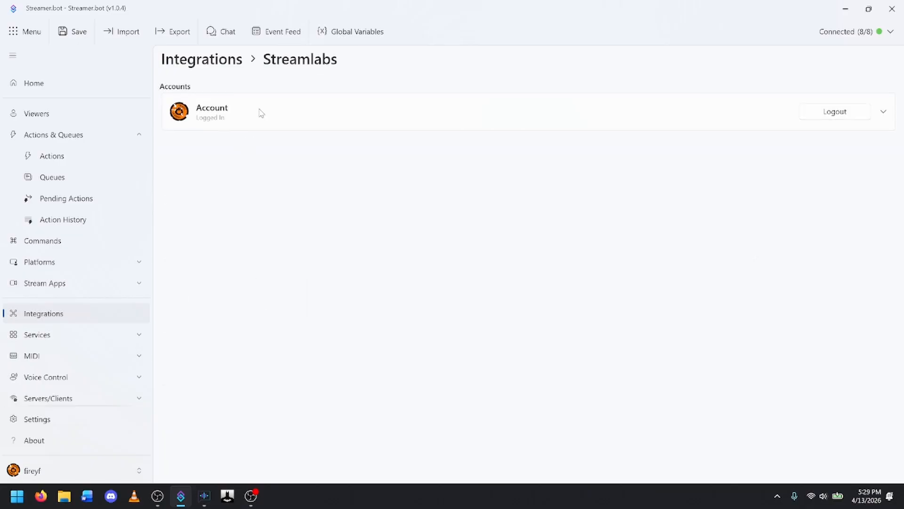
{"action": "left_click", "coordinate": [209, 65]}
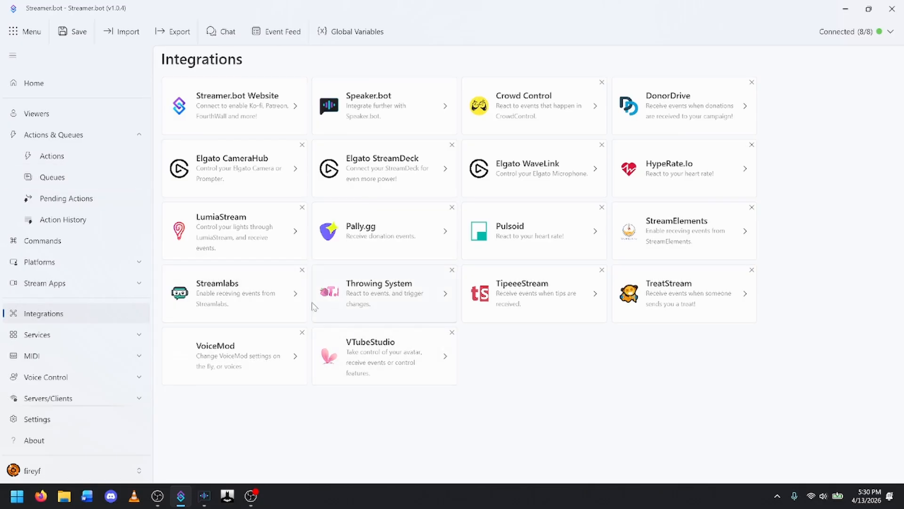
Step: Return to the Donation Alert action and browse the Streamlabs integration triggers for Donation without adding one
{"action": "left_click", "coordinate": [70, 159]}
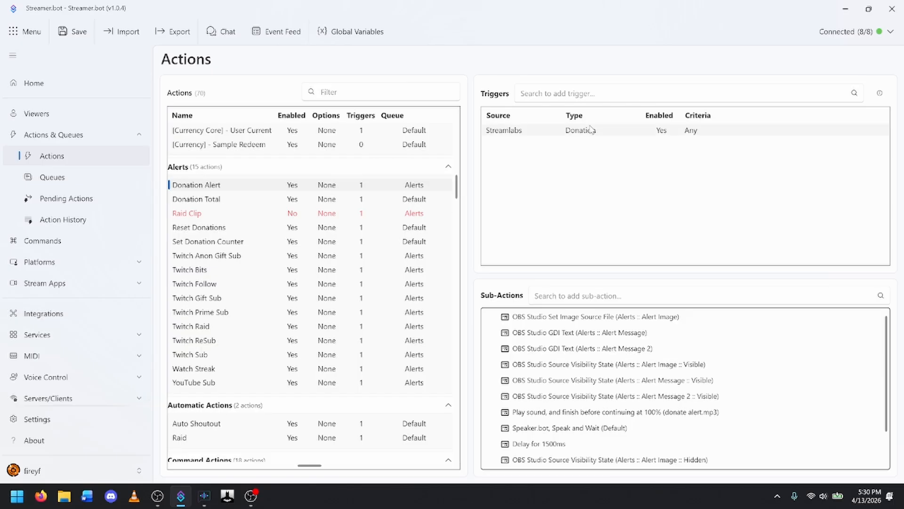
{"action": "right_click", "coordinate": [592, 180]}
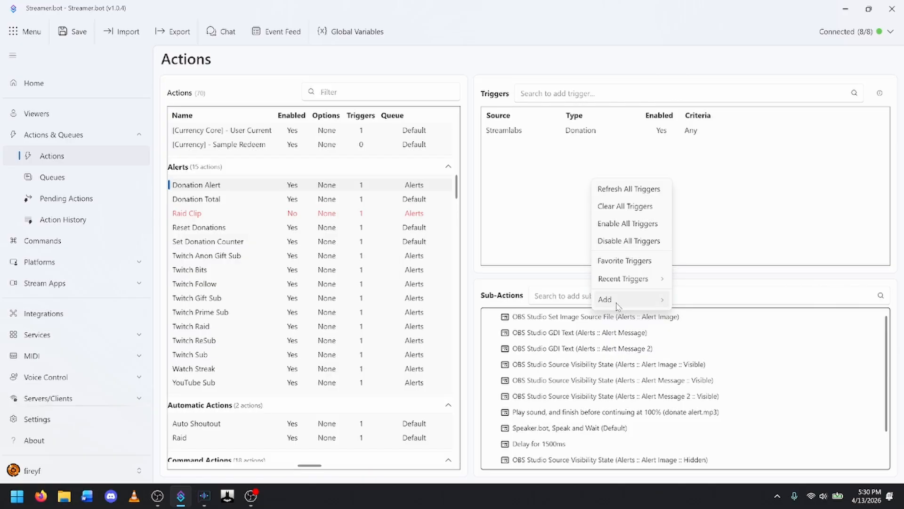
{"action": "mouse_move", "coordinate": [617, 305]}
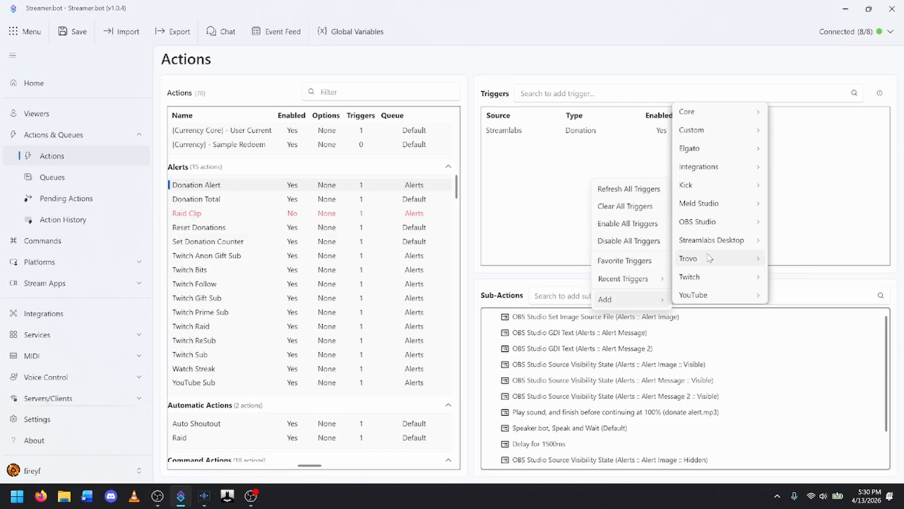
{"action": "mouse_move", "coordinate": [702, 241]}
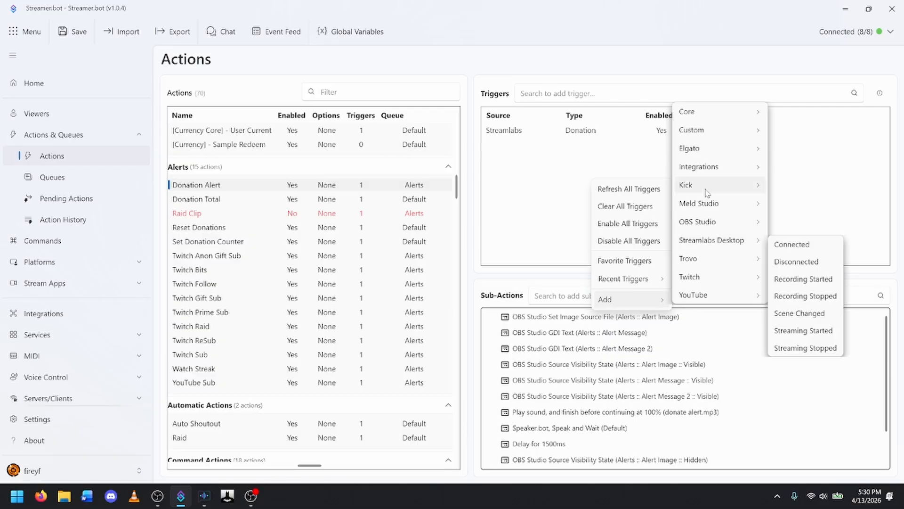
{"action": "mouse_move", "coordinate": [705, 165]}
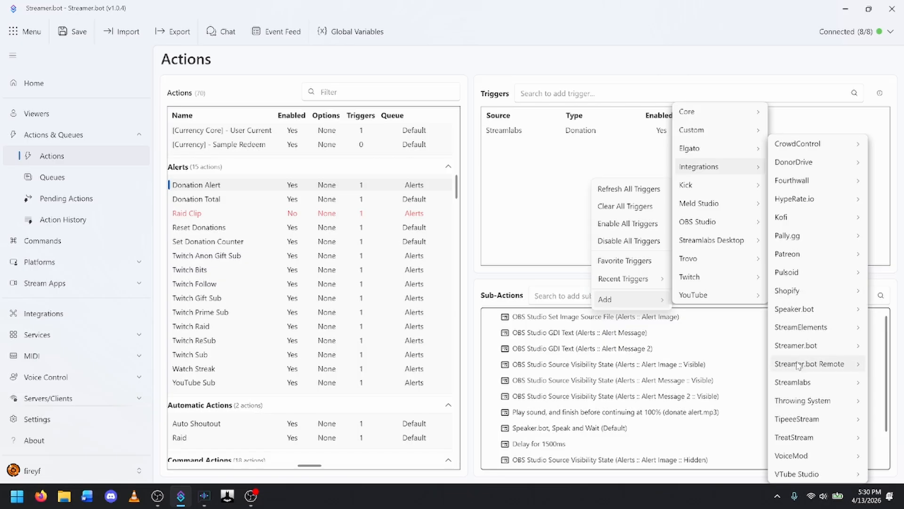
{"action": "mouse_move", "coordinate": [786, 386]}
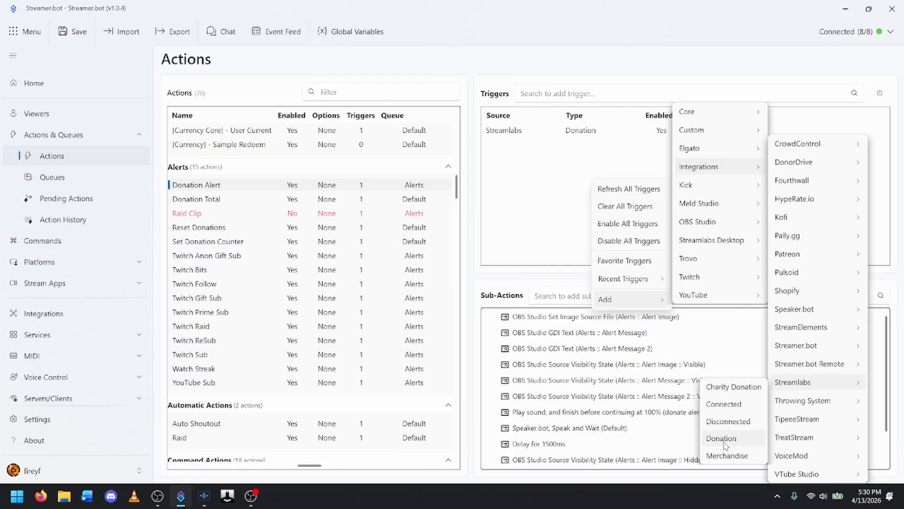
{"action": "left_click", "coordinate": [530, 169]}
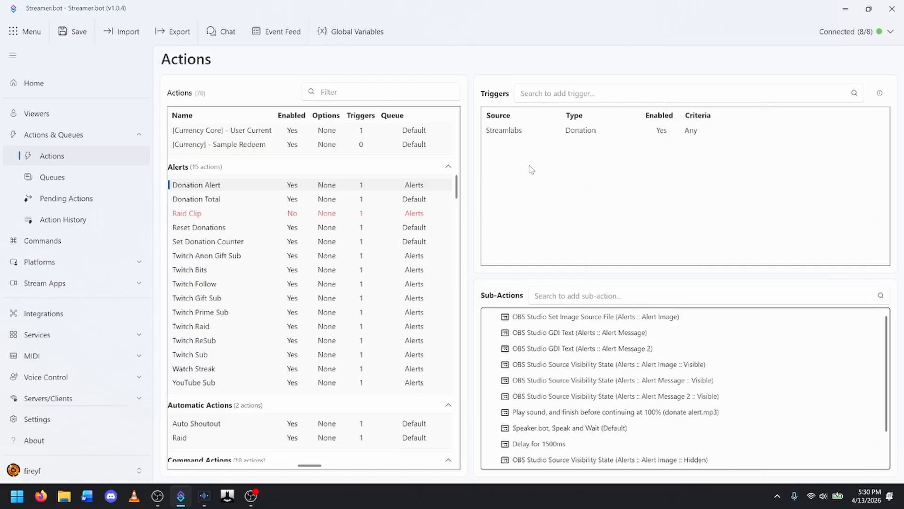
Step: Review the Donation Alert's Alert Image file and the donationFrom and donationFormattedAmount variables in its Alert Message text without changes
{"action": "double_click", "coordinate": [581, 319]}
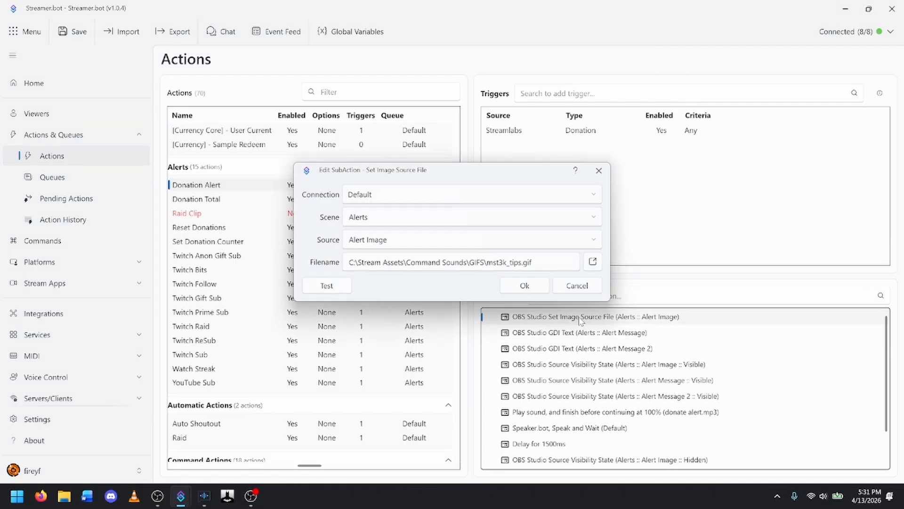
{"action": "left_click", "coordinate": [587, 289]}
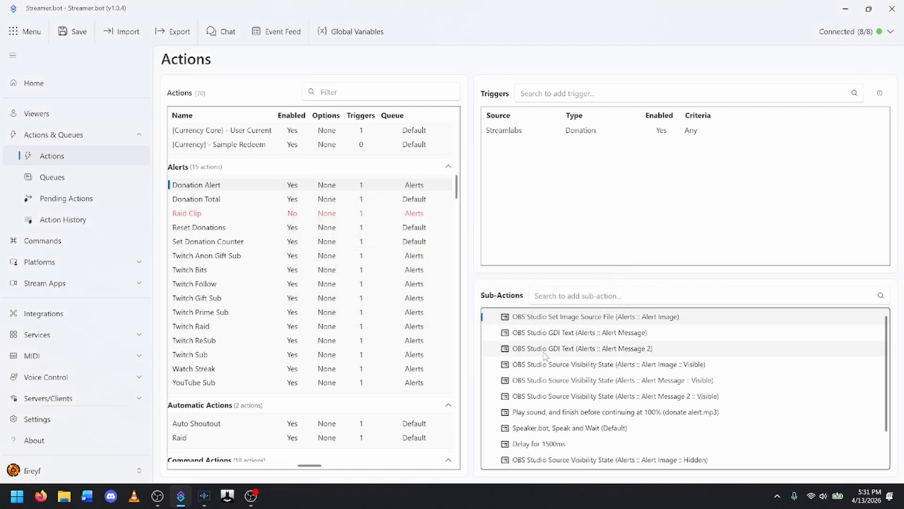
{"action": "double_click", "coordinate": [577, 333]}
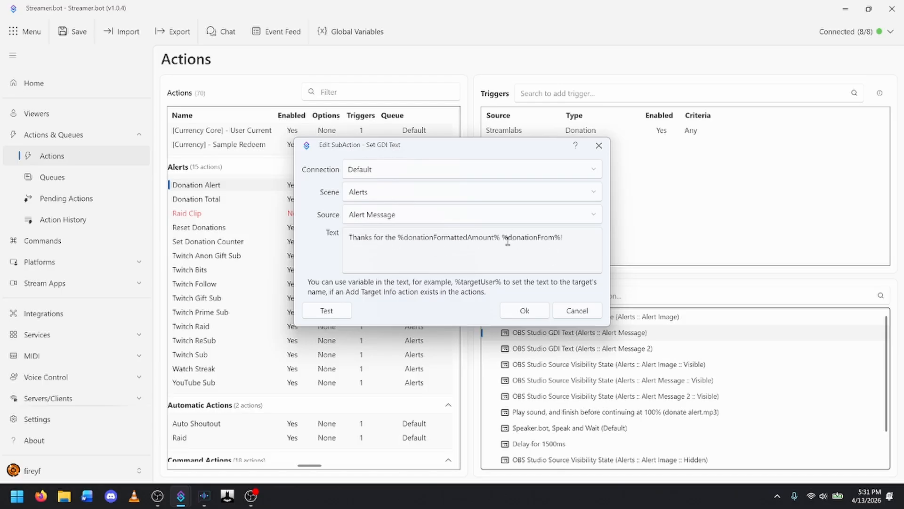
{"action": "left_click_drag", "start_coordinate": [508, 241], "coordinate": [556, 243]}
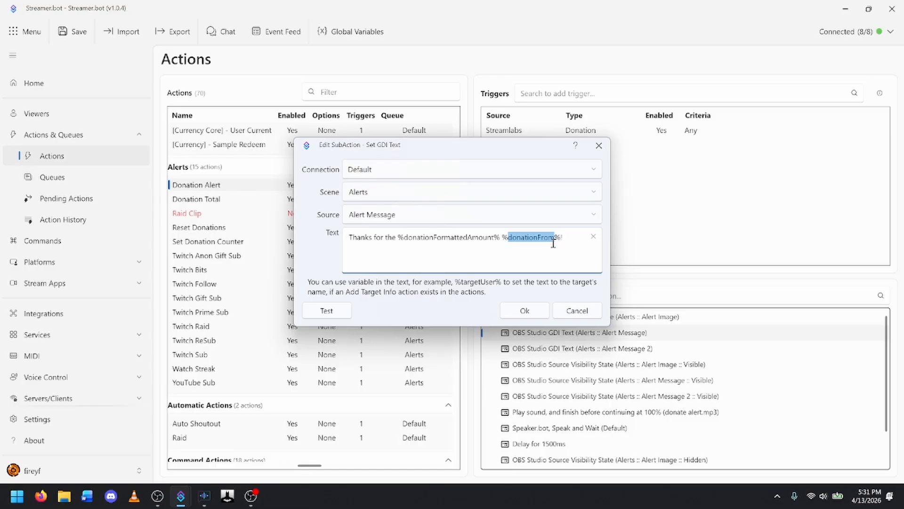
{"action": "left_click_drag", "start_coordinate": [404, 241], "coordinate": [497, 246]}
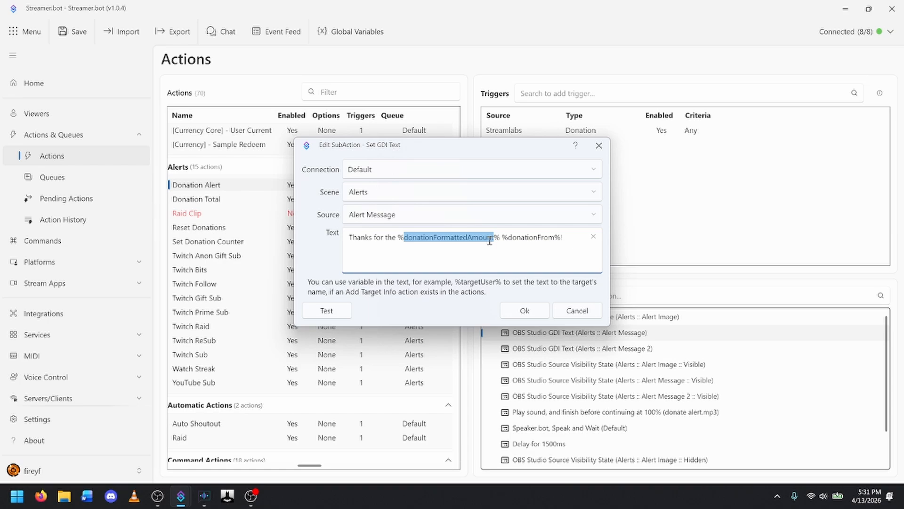
{"action": "left_click", "coordinate": [451, 240]}
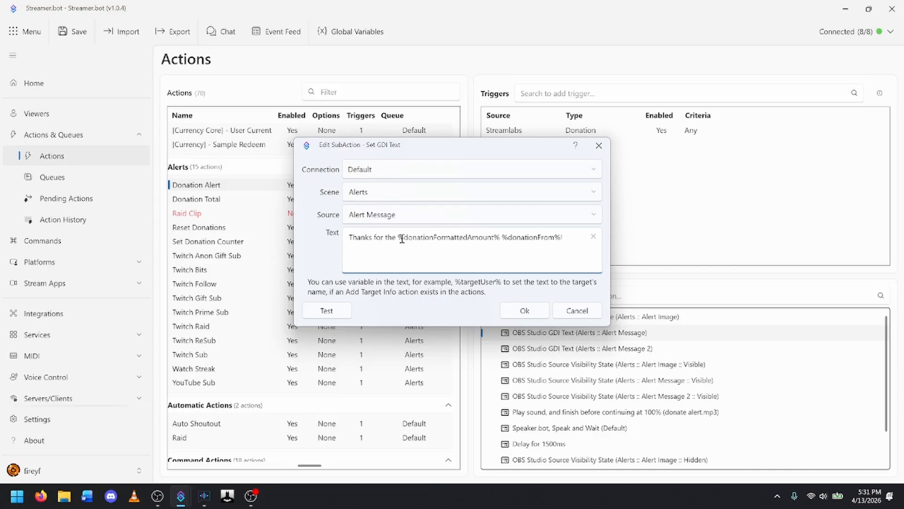
{"action": "left_click_drag", "start_coordinate": [403, 240], "coordinate": [494, 248]}
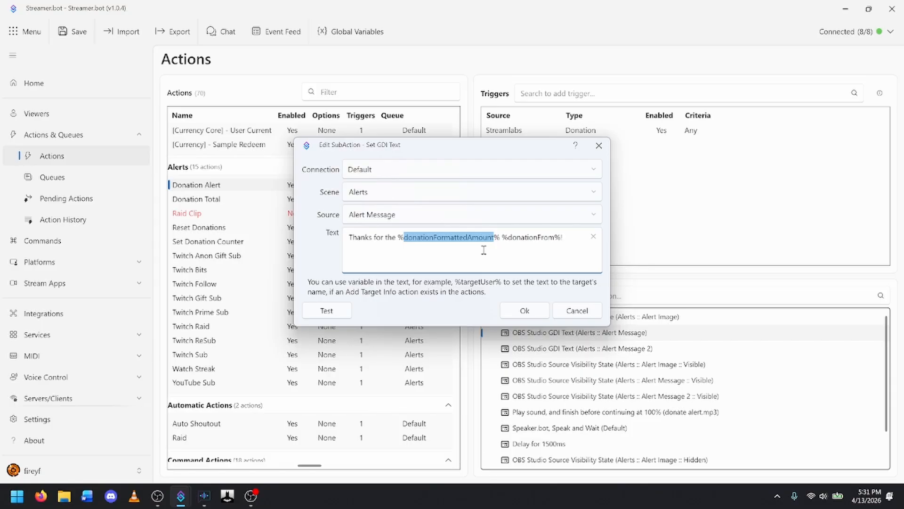
{"action": "left_click", "coordinate": [428, 238]}
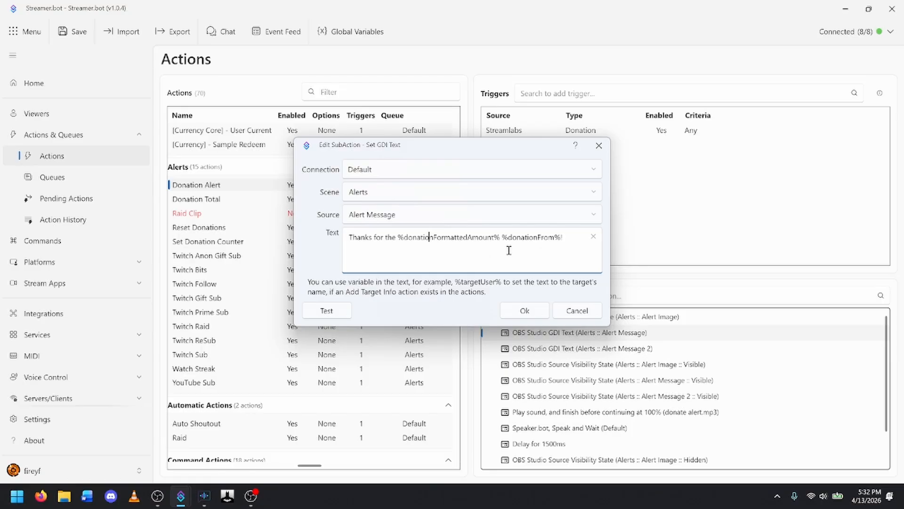
{"action": "left_click", "coordinate": [577, 310]}
Step: Run a test of the Donation Alert's Streamlabs Donation trigger
{"action": "left_click", "coordinate": [528, 132]}
{"action": "right_click", "coordinate": [529, 132]}
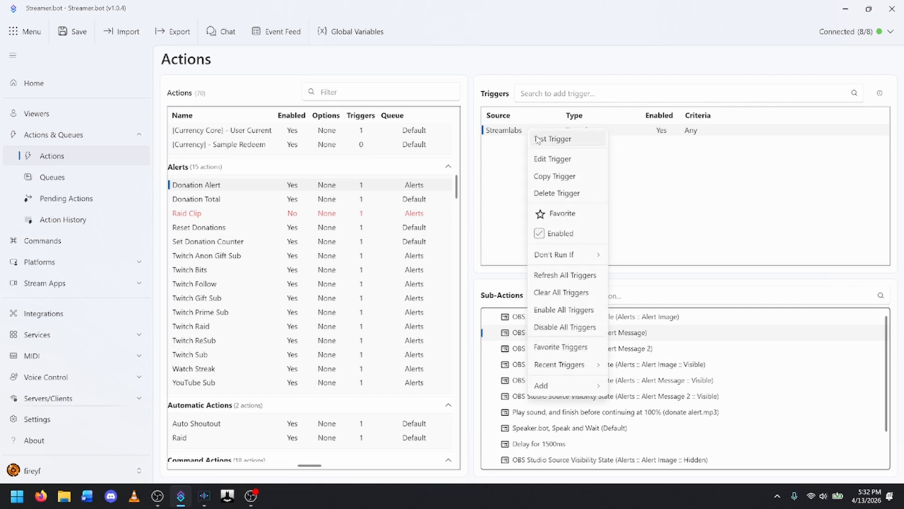
{"action": "left_click", "coordinate": [538, 141]}
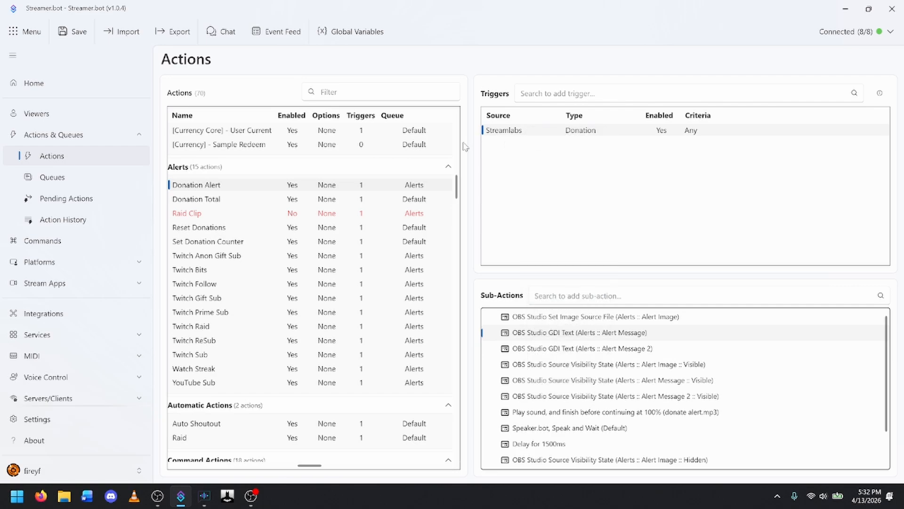
Step: Inspect the variables of the latest Donation Alert run in the action history, including donationCurrency
{"action": "left_click", "coordinate": [66, 221]}
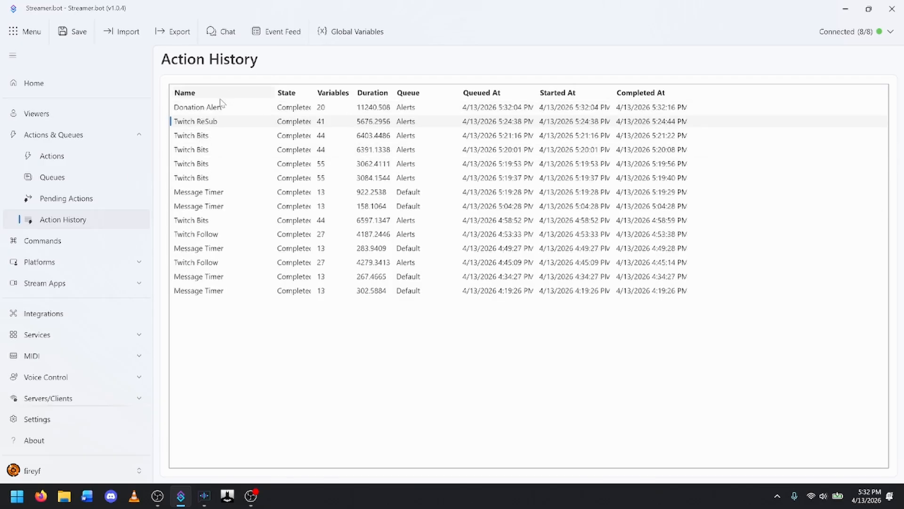
{"action": "left_click", "coordinate": [219, 109]}
{"action": "double_click", "coordinate": [219, 109]}
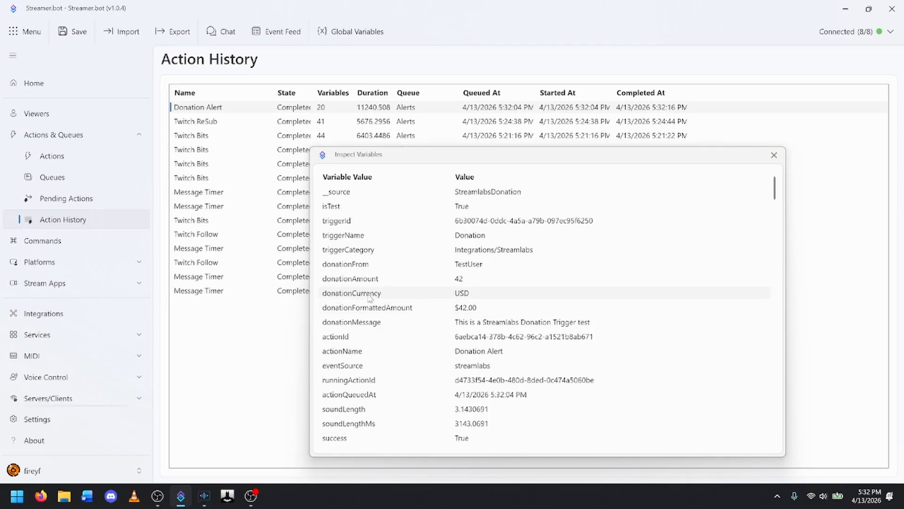
{"action": "left_click", "coordinate": [330, 295]}
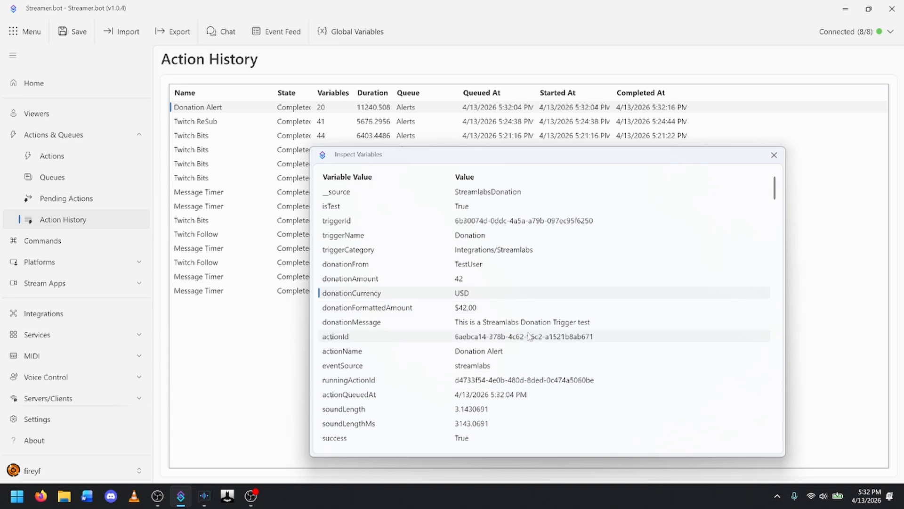
Step: Review the remaining variables of the latest Donation Alert run, including triggerCategory and donationMessage
{"action": "left_click", "coordinate": [584, 256]}
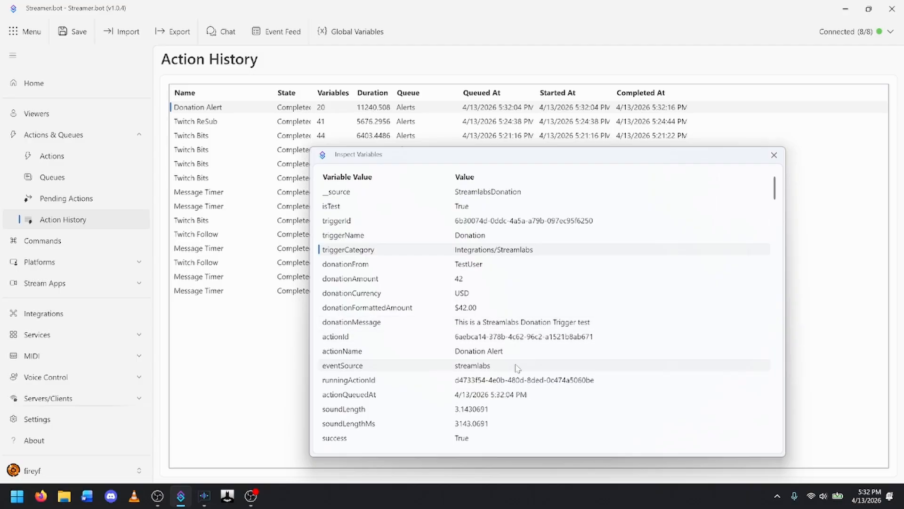
{"action": "scroll", "coordinate": [509, 358], "scroll_direction": "down", "scroll_amount": 1}
{"action": "scroll", "coordinate": [504, 348], "scroll_direction": "up", "scroll_amount": 1}
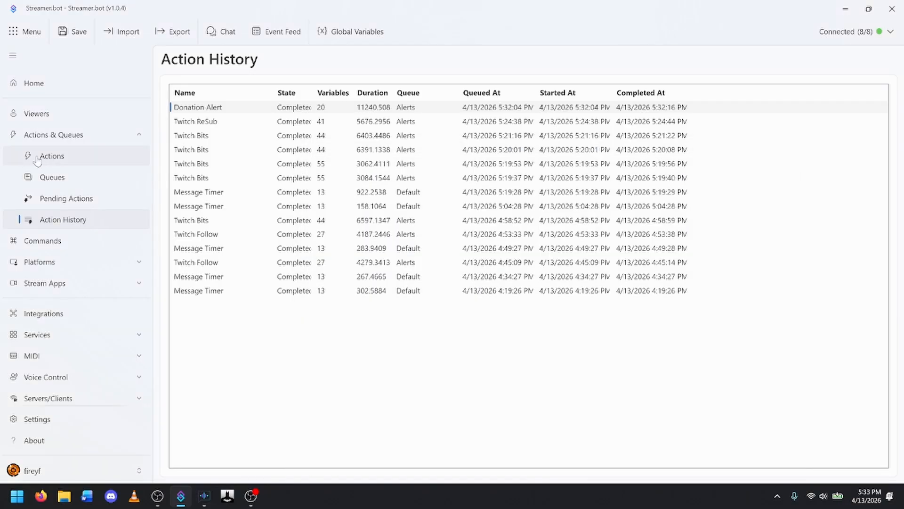
Step: Return to the Donation Alert action and check the variables in its Alert Message text without changing them
{"action": "left_click", "coordinate": [37, 160]}
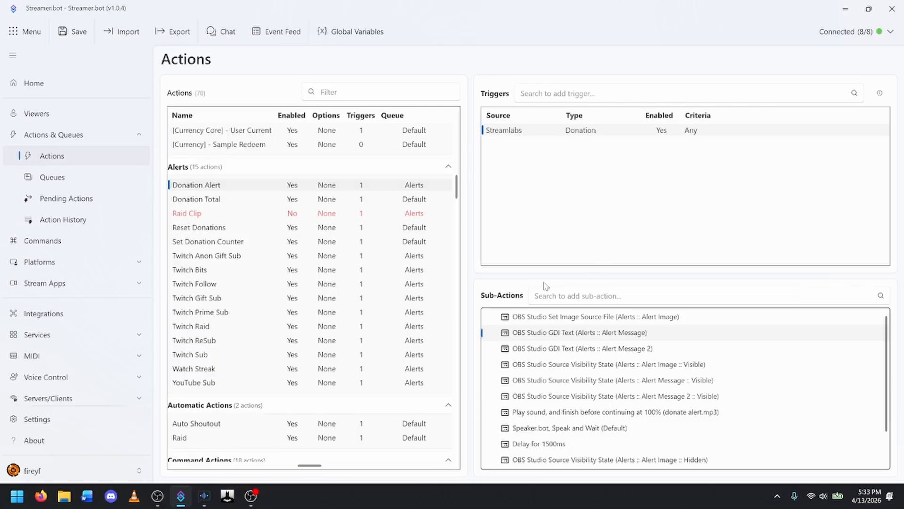
{"action": "double_click", "coordinate": [587, 333]}
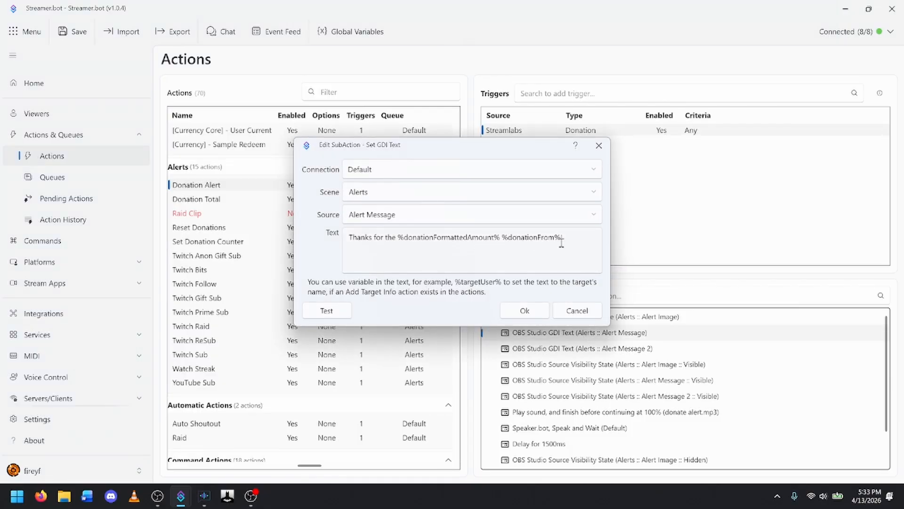
{"action": "left_click", "coordinate": [589, 314]}
Step: Review the donationMessage variable and Default voice alias in the Donation Alert's Speaker.bot Speak and Wait sub-action without changes
{"action": "scroll", "coordinate": [582, 430], "scroll_direction": "down", "scroll_amount": 1}
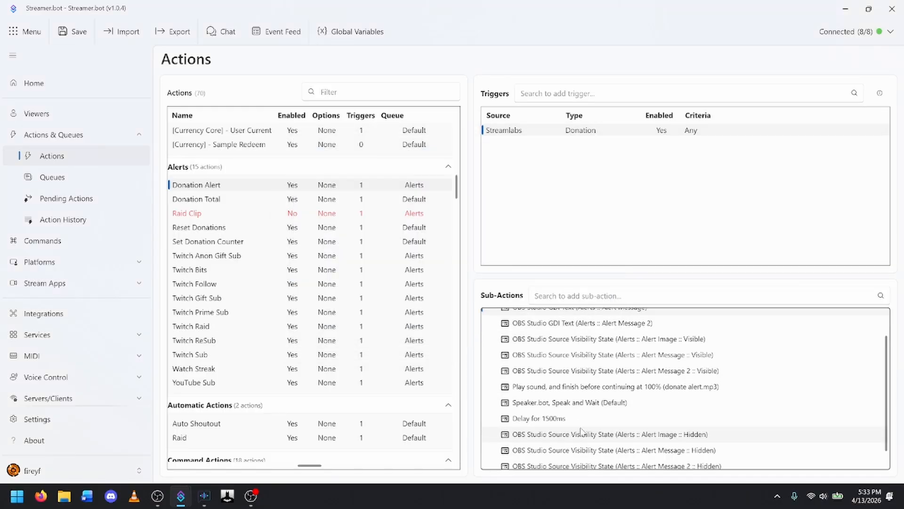
{"action": "scroll", "coordinate": [582, 430], "scroll_direction": "down", "scroll_amount": 1}
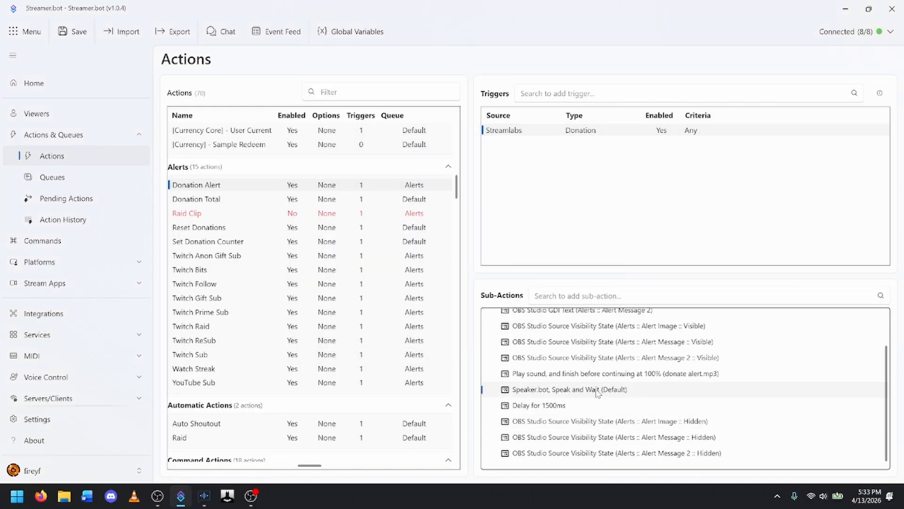
{"action": "double_click", "coordinate": [597, 389]}
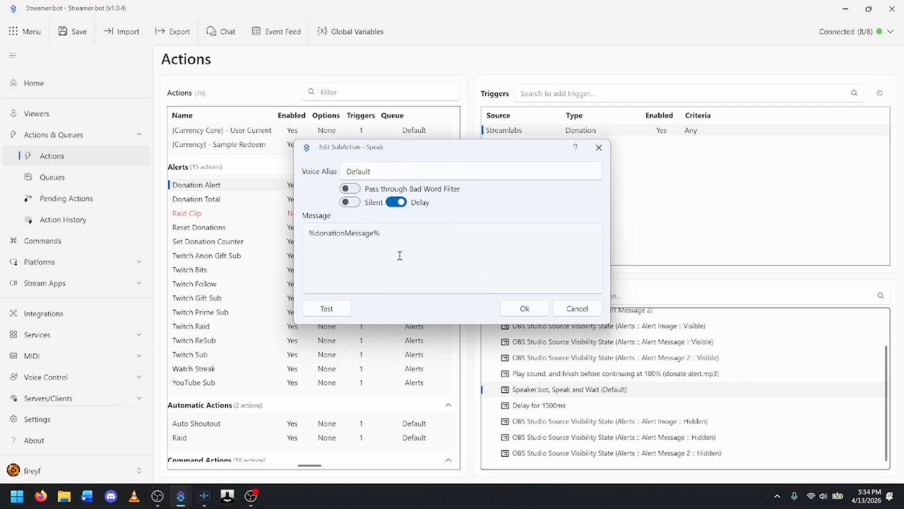
{"action": "left_click", "coordinate": [578, 309]}
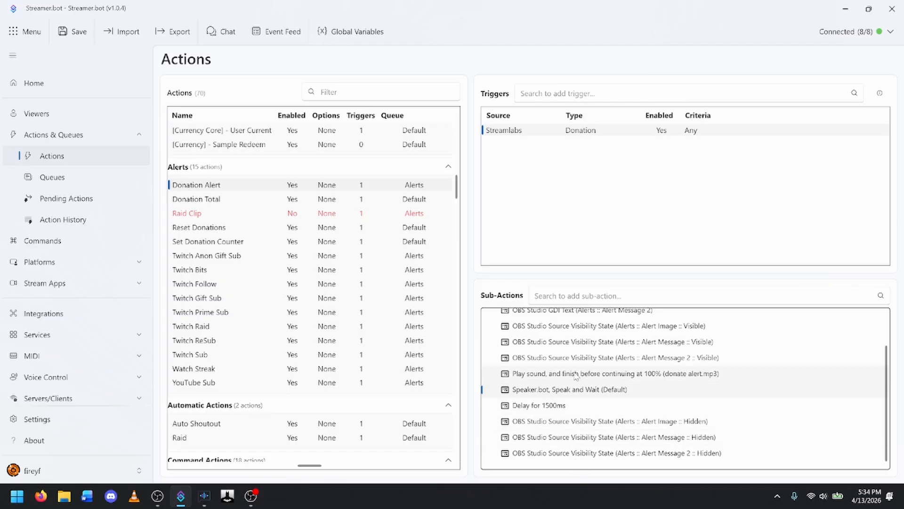
Step: Test the Donation Alert's Streamlabs Donation trigger, watch the alert in OBS, and return to Streamer.bot
{"action": "scroll", "coordinate": [580, 363], "scroll_direction": "up", "scroll_amount": 2}
{"action": "scroll", "coordinate": [581, 364], "scroll_direction": "down", "scroll_amount": 3}
{"action": "scroll", "coordinate": [567, 387], "scroll_direction": "up", "scroll_amount": 3}
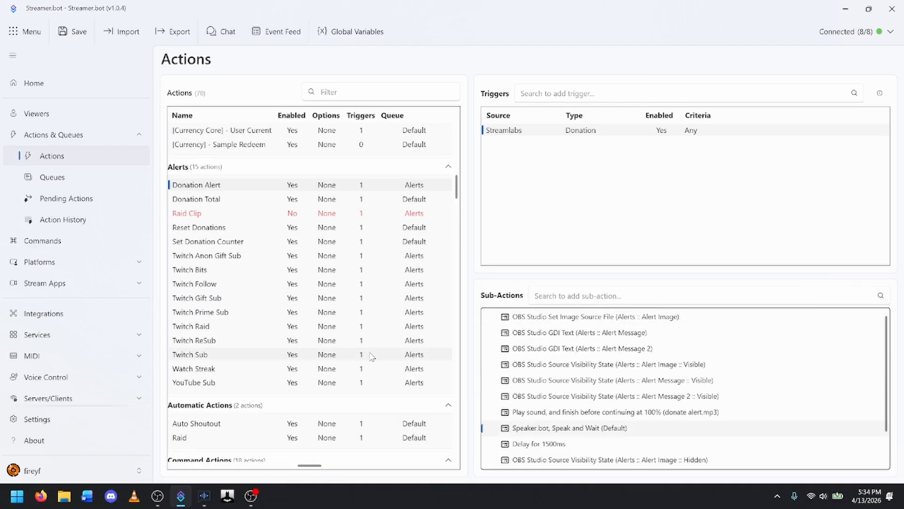
{"action": "right_click", "coordinate": [514, 136]}
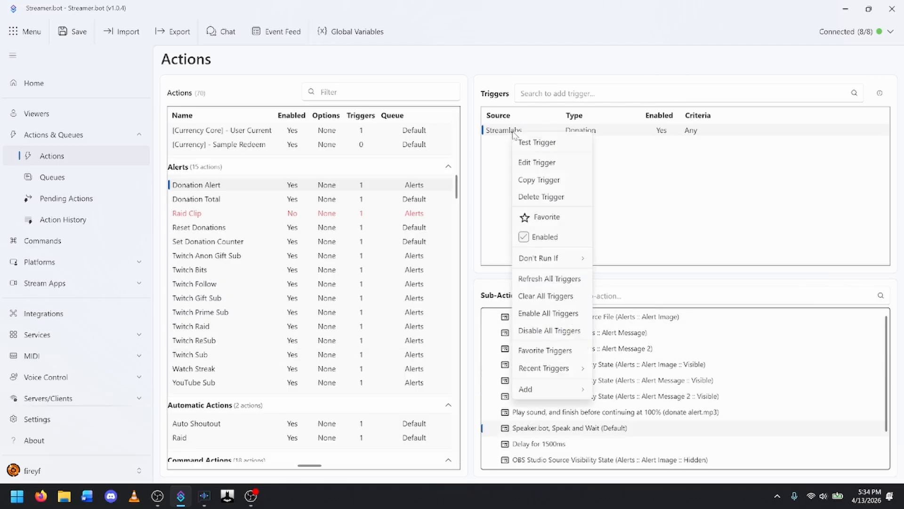
{"action": "left_click", "coordinate": [524, 143]}
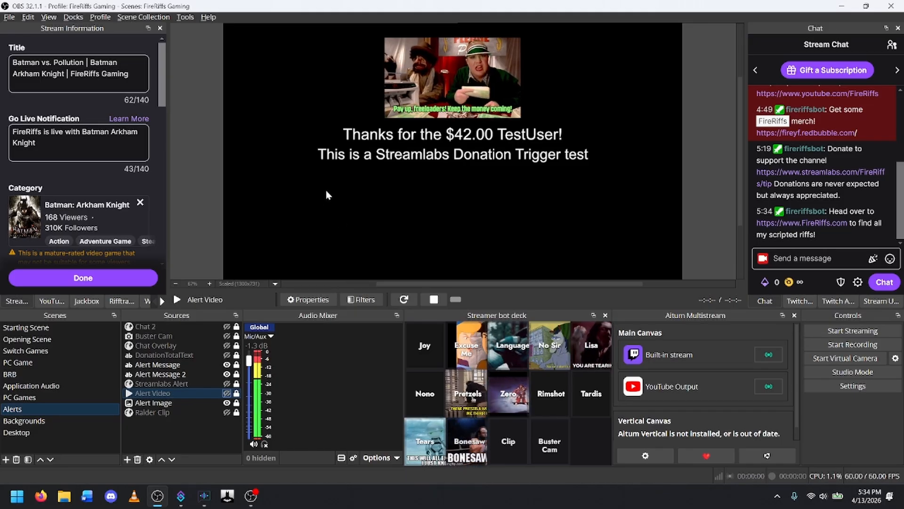
{"action": "key", "text": "alt+Tab"}
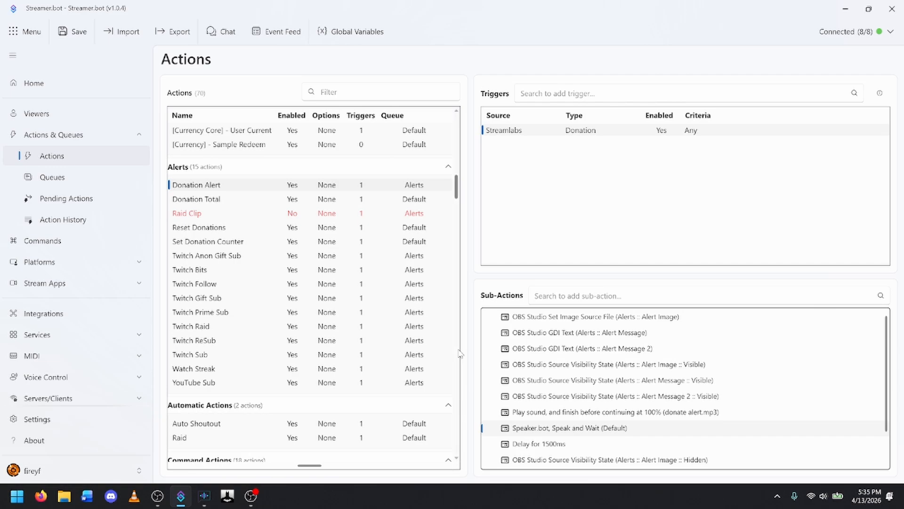
Step: Check the Alerts queue's Blocking option among the action queues without changes, and return to the actions list
{"action": "left_click", "coordinate": [34, 179]}
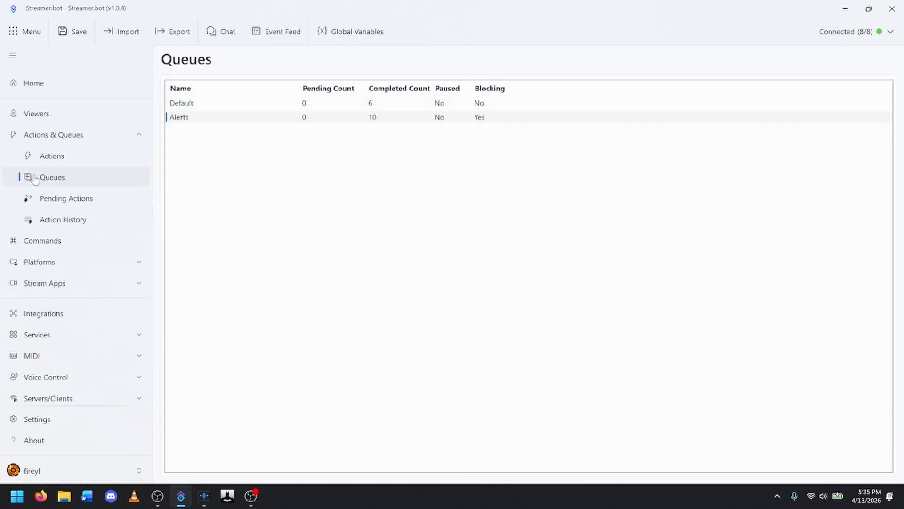
{"action": "right_click", "coordinate": [220, 122]}
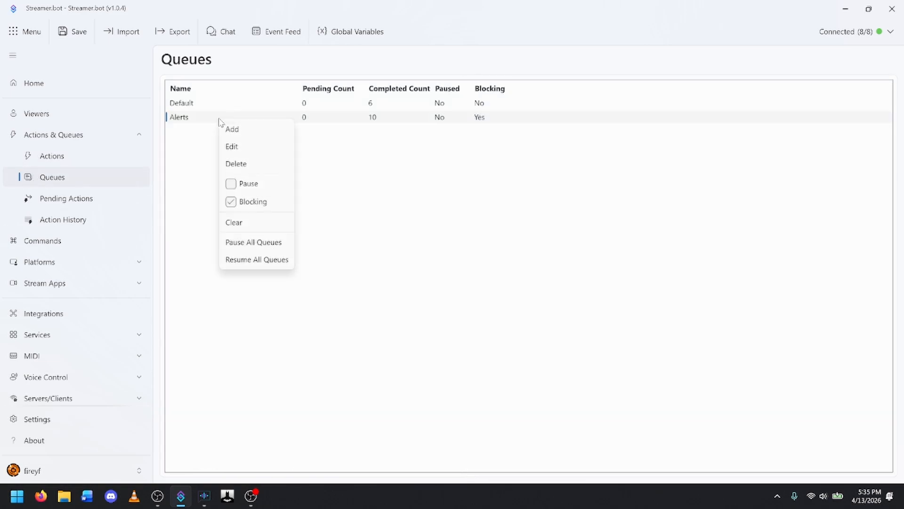
{"action": "left_click", "coordinate": [381, 280]}
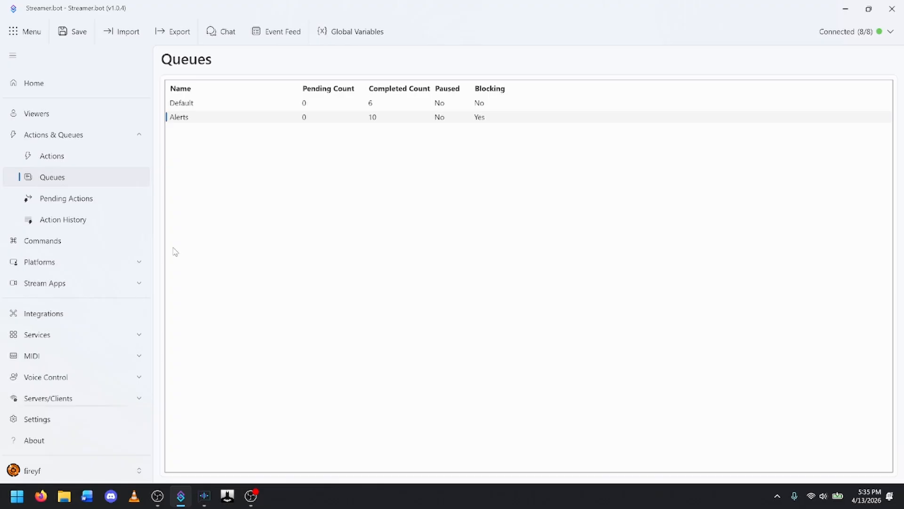
{"action": "left_click", "coordinate": [60, 163]}
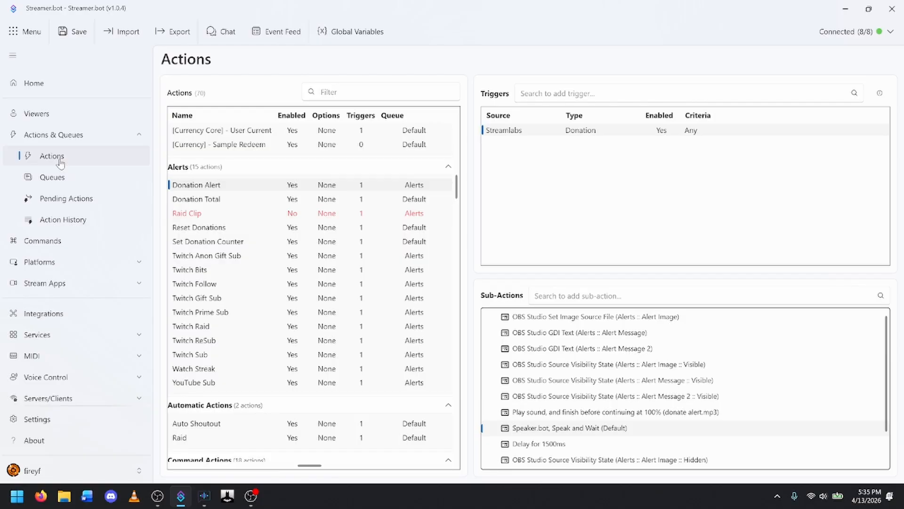
{"action": "scroll", "coordinate": [363, 297], "scroll_direction": "down", "scroll_amount": 1}
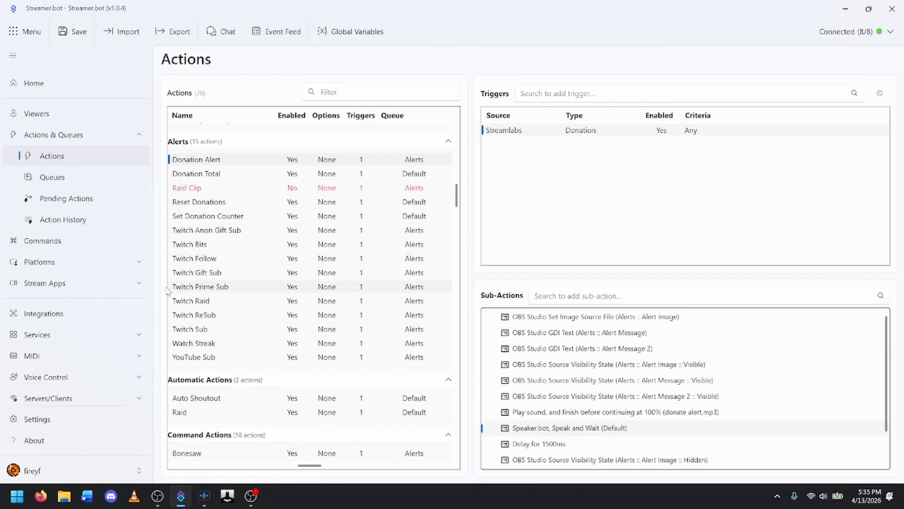
{"action": "scroll", "coordinate": [574, 396], "scroll_direction": "down", "scroll_amount": 1}
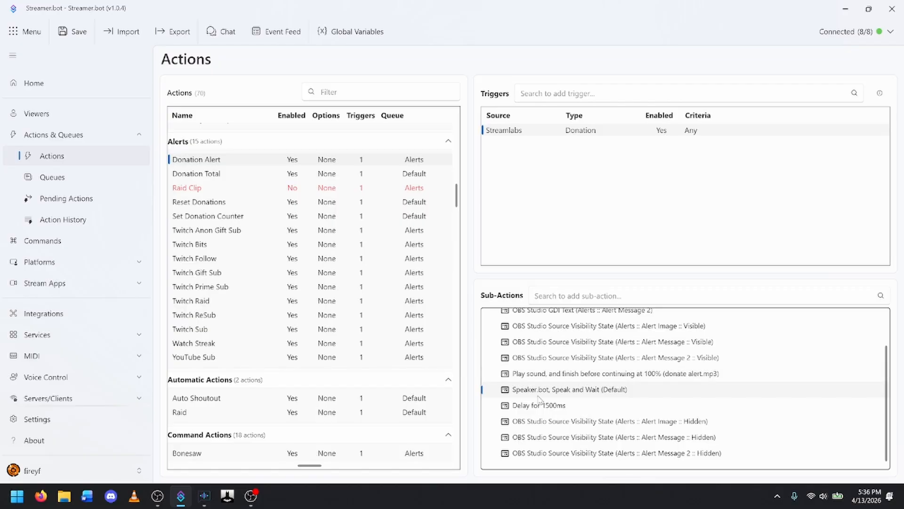
{"action": "scroll", "coordinate": [198, 397], "scroll_direction": "up", "scroll_amount": 4}
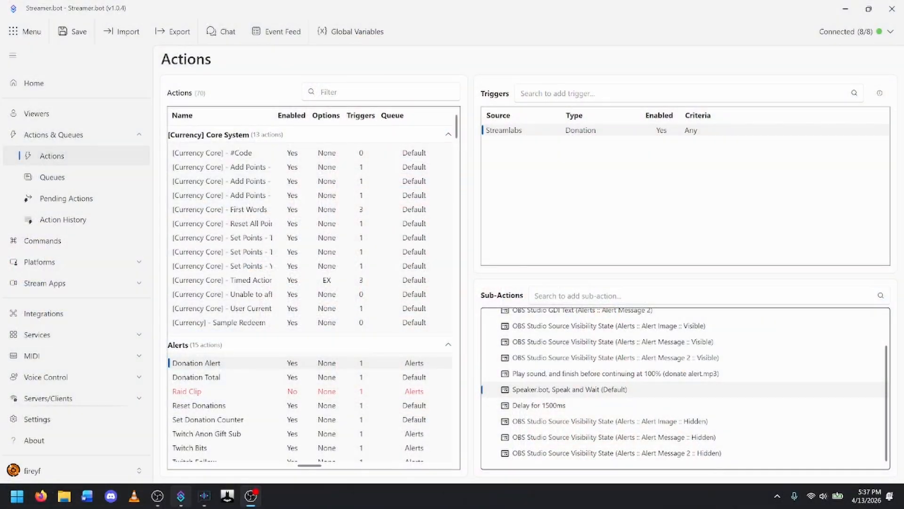
Step: Examine the Twitch Raid action's sub-actions, from the shoutout and alert sources through the sound, delays and Execute Code
{"action": "mouse_move", "coordinate": [182, 498]}
{"action": "scroll", "coordinate": [215, 377], "scroll_direction": "down", "scroll_amount": 5}
{"action": "scroll", "coordinate": [215, 380], "scroll_direction": "down", "scroll_amount": 2}
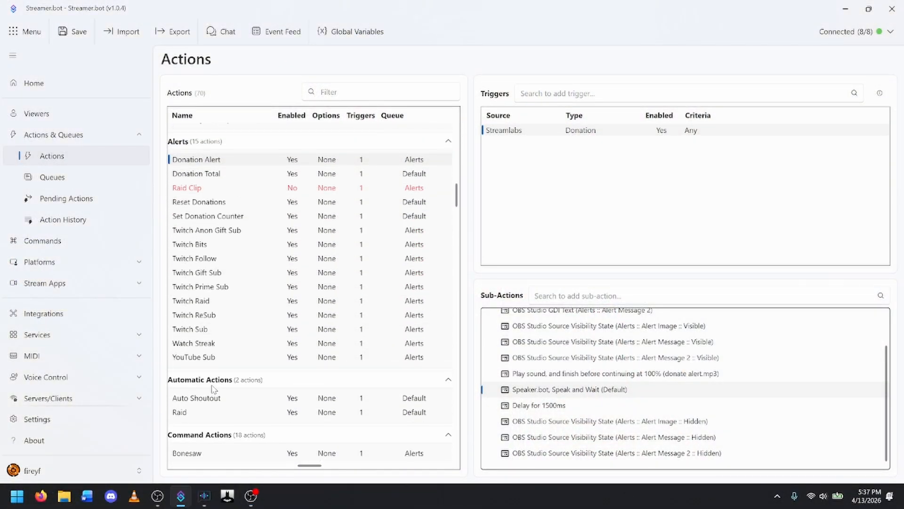
{"action": "left_click", "coordinate": [205, 303]}
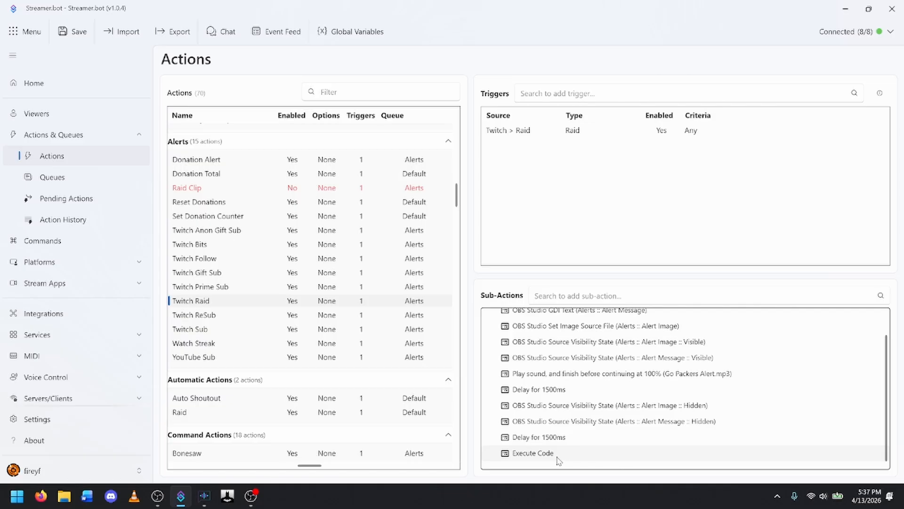
{"action": "scroll", "coordinate": [567, 414], "scroll_direction": "up", "scroll_amount": 1}
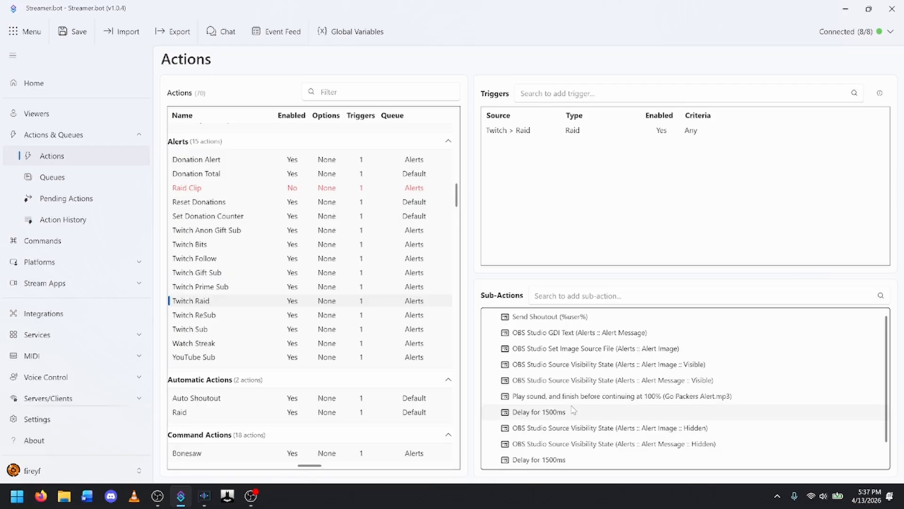
{"action": "scroll", "coordinate": [589, 395], "scroll_direction": "down", "scroll_amount": 1}
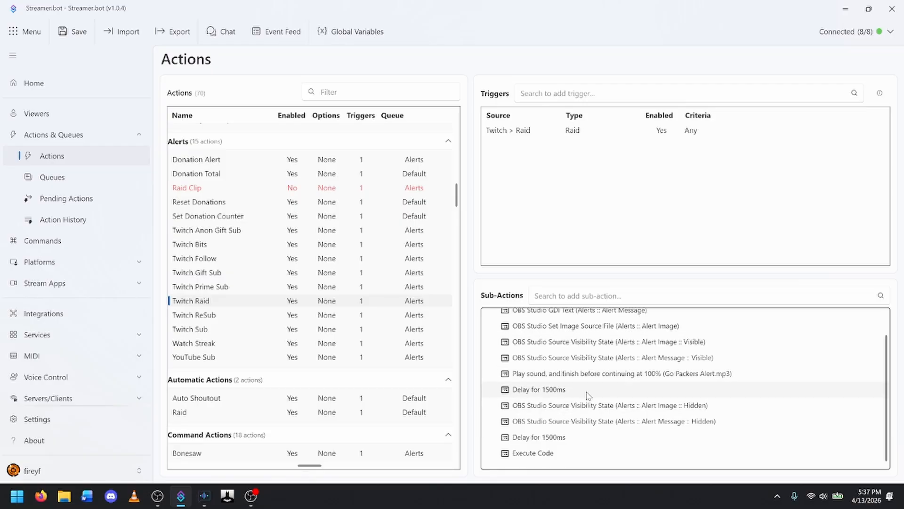
{"action": "scroll", "coordinate": [557, 389], "scroll_direction": "up", "scroll_amount": 1}
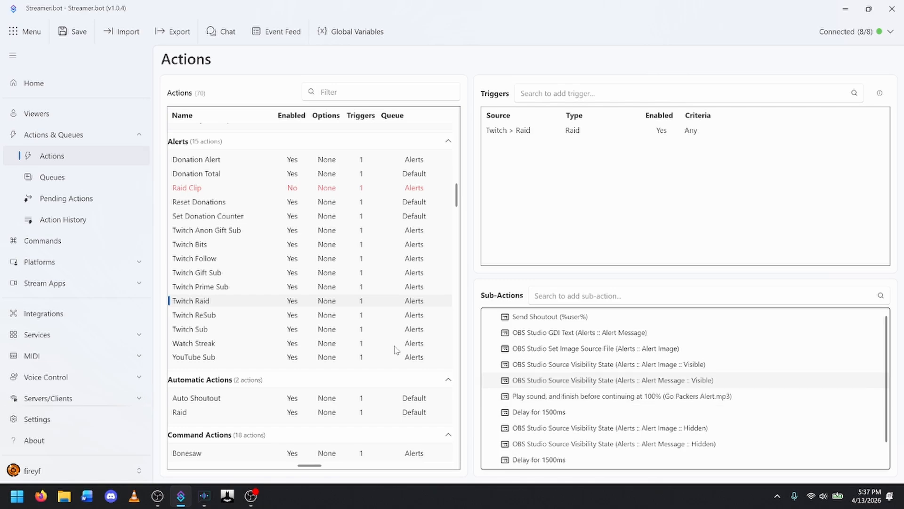
{"action": "scroll", "coordinate": [559, 336], "scroll_direction": "down", "scroll_amount": 1}
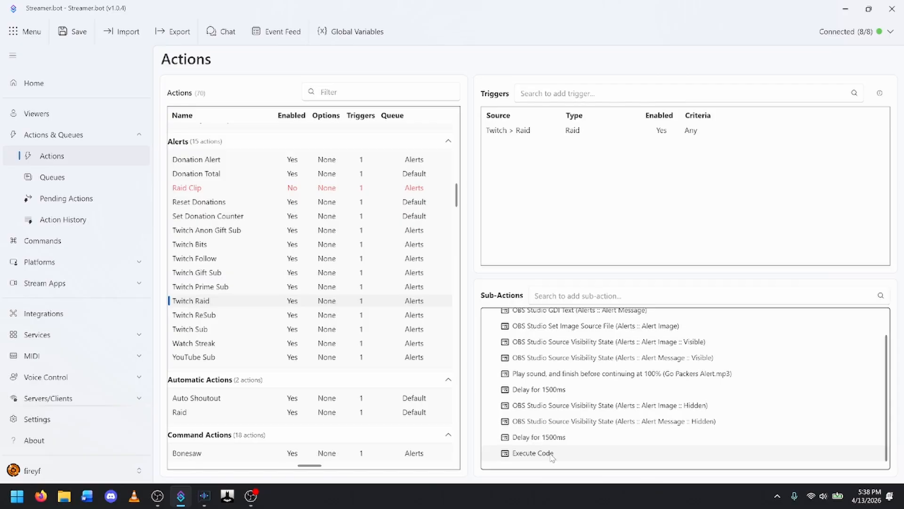
Step: Open the Twitch Raid action's Execute Code sub-action to review its C# clip-retrieval code, and close it without changes
{"action": "double_click", "coordinate": [533, 455]}
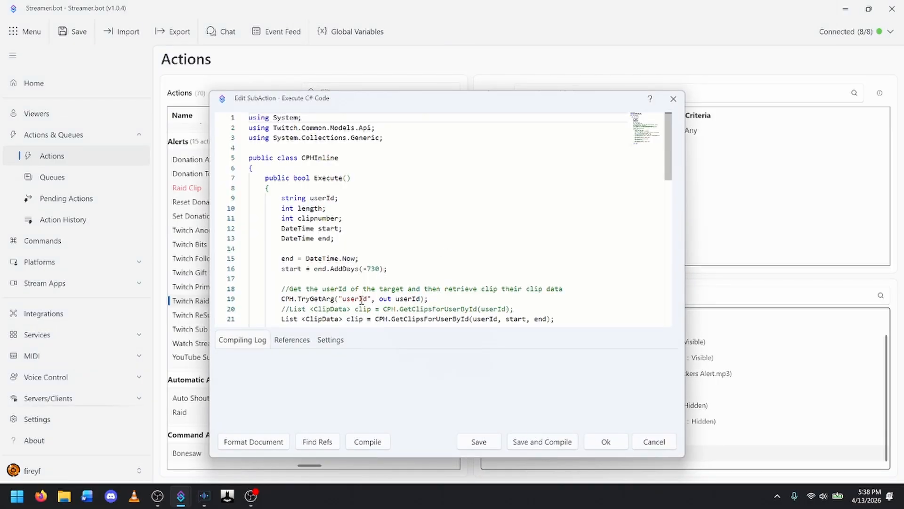
{"action": "left_click", "coordinate": [655, 441]}
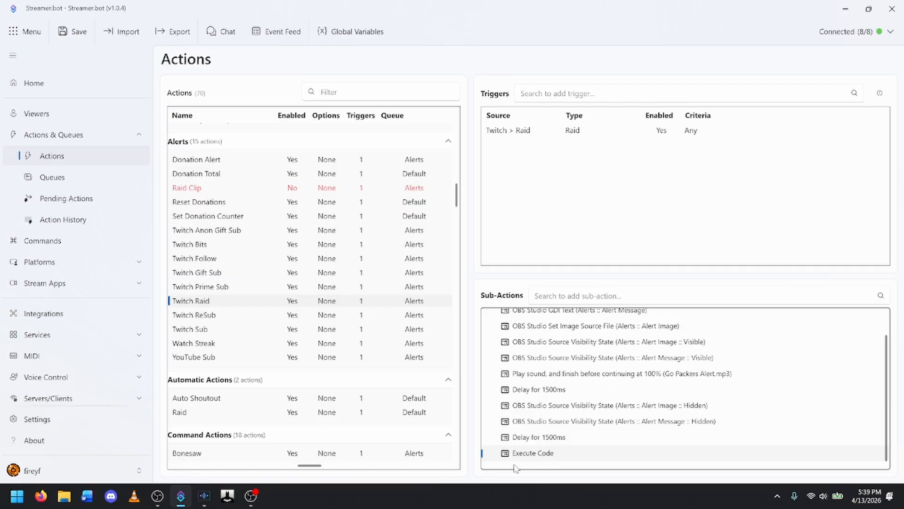
{"action": "left_click", "coordinate": [253, 499]}
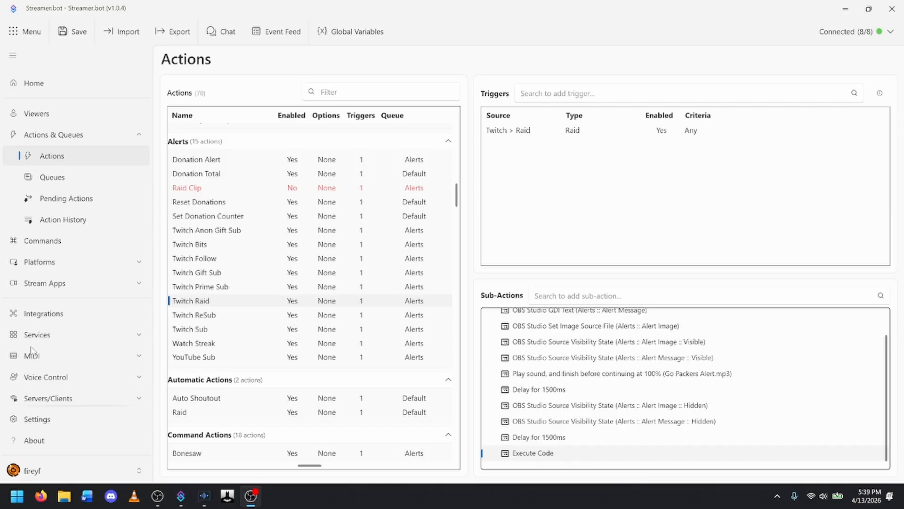